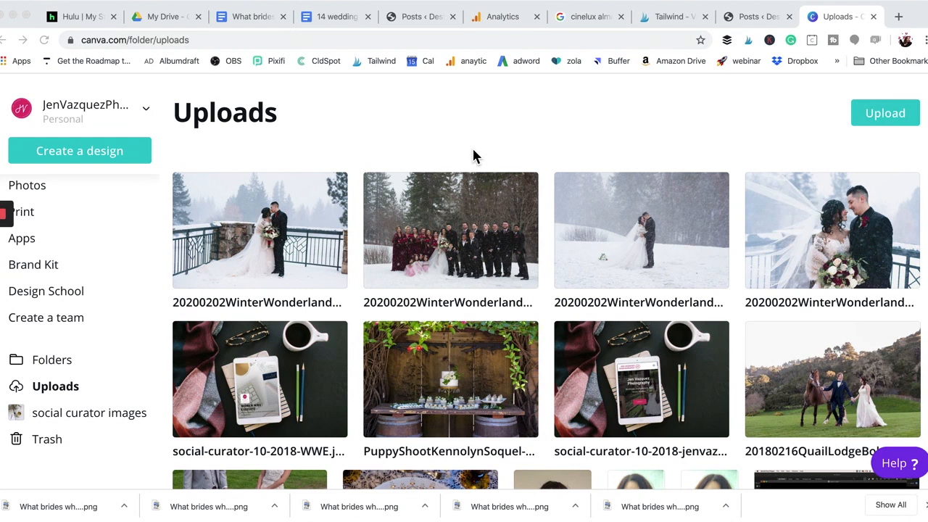
# Step: Open the Brand Kit and review its brand logos, brand colors, brand fonts and uploaded fonts
pyautogui.click(49, 269)
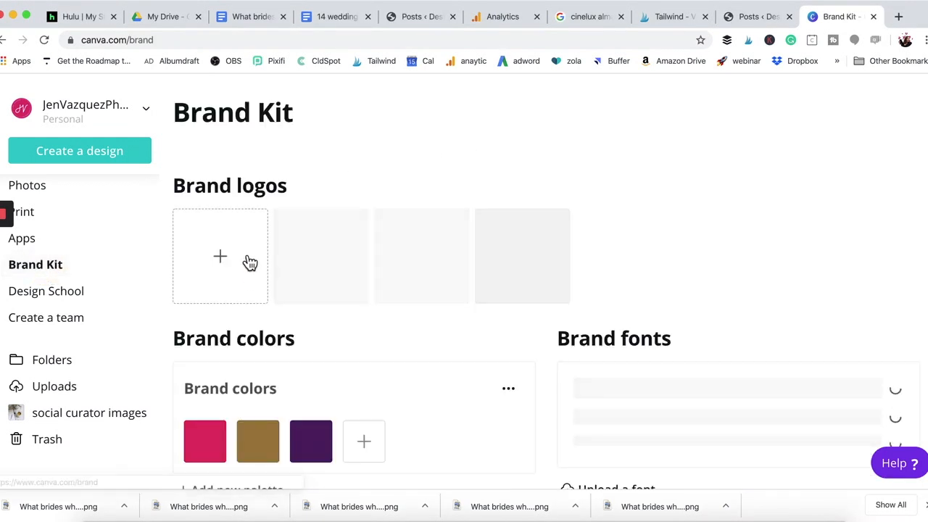
pyautogui.scroll(-5, 366, 318)
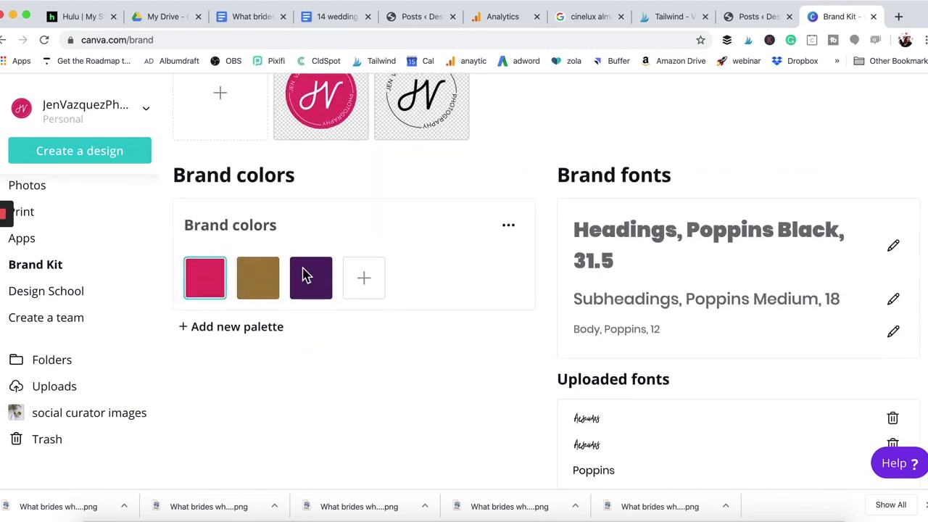
pyautogui.scroll(2, 332, 271)
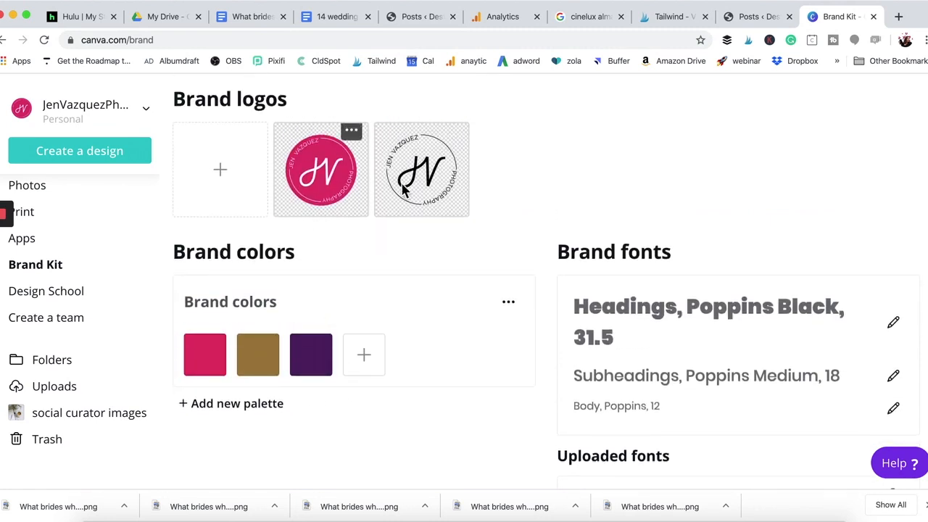
pyautogui.scroll(-4, 487, 253)
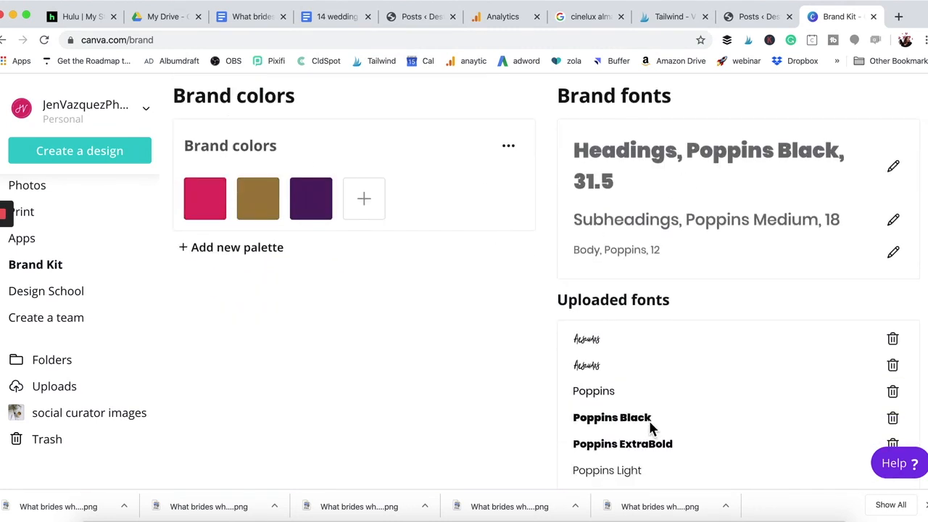
pyautogui.scroll(-2, 650, 428)
pyautogui.scroll(8, 449, 343)
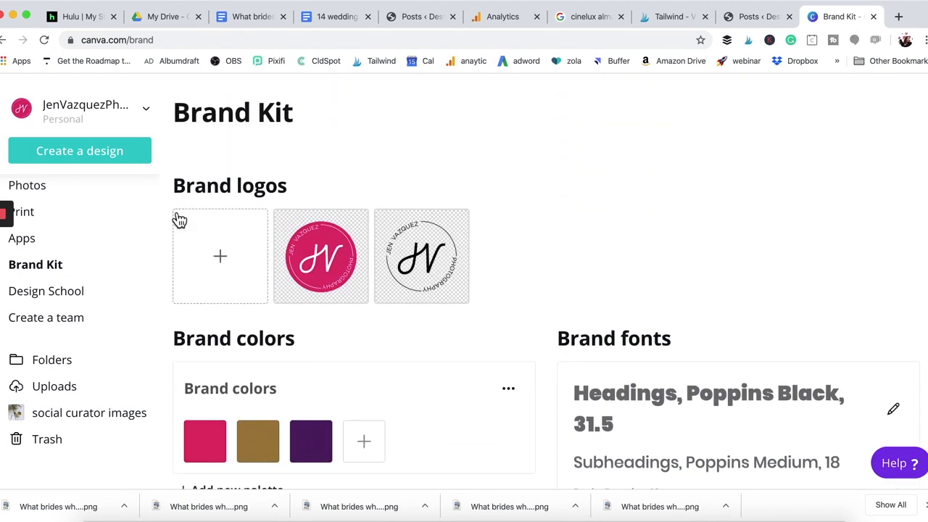
# Step: Search the design types for "pinterest" and create a new Pinterest Pin design
pyautogui.click(105, 164)
pyautogui.write('pinterest')
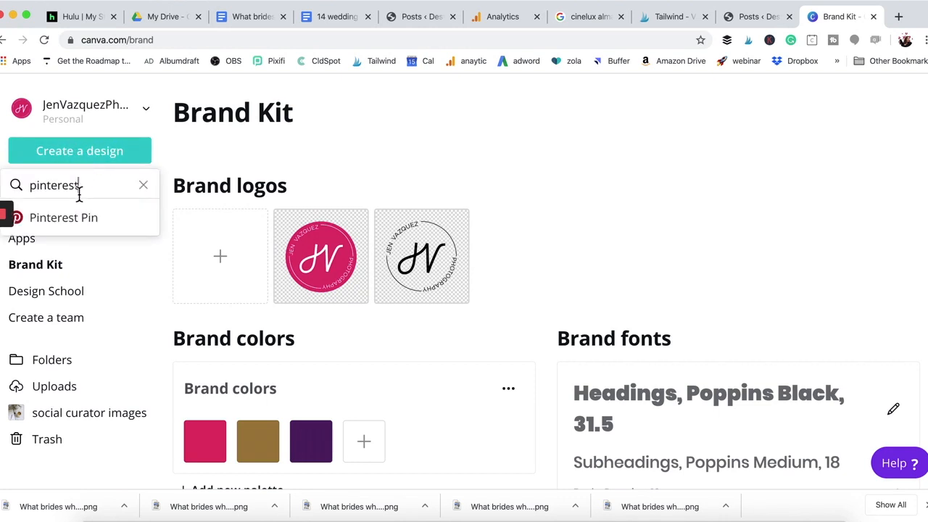
pyautogui.click(72, 224)
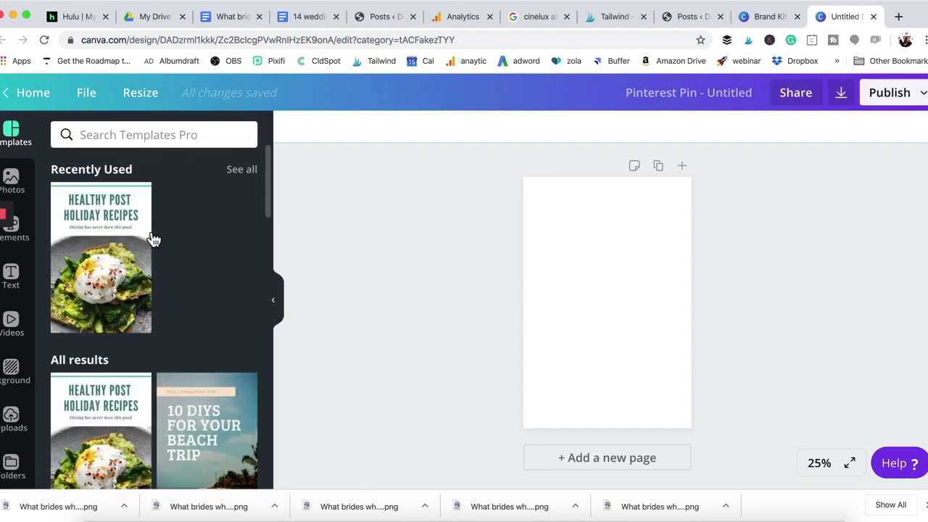
# Step: Browse the pin templates and apply the peony one titled "18 Inspirational Quotes for Spring" to the blank page
pyautogui.scroll(-2, 156, 274)
pyautogui.scroll(2, 157, 274)
pyautogui.scroll(-10, 156, 274)
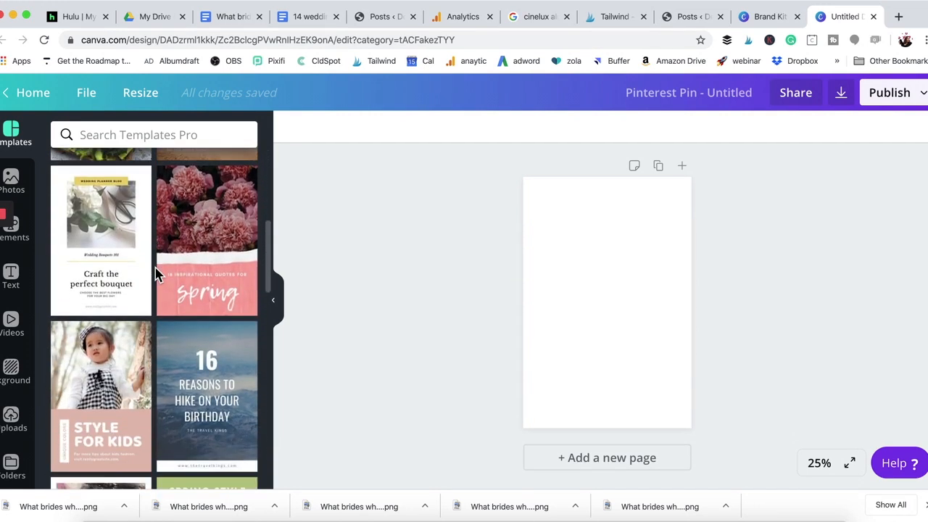
pyautogui.scroll(-2, 157, 274)
pyautogui.scroll(2, 157, 275)
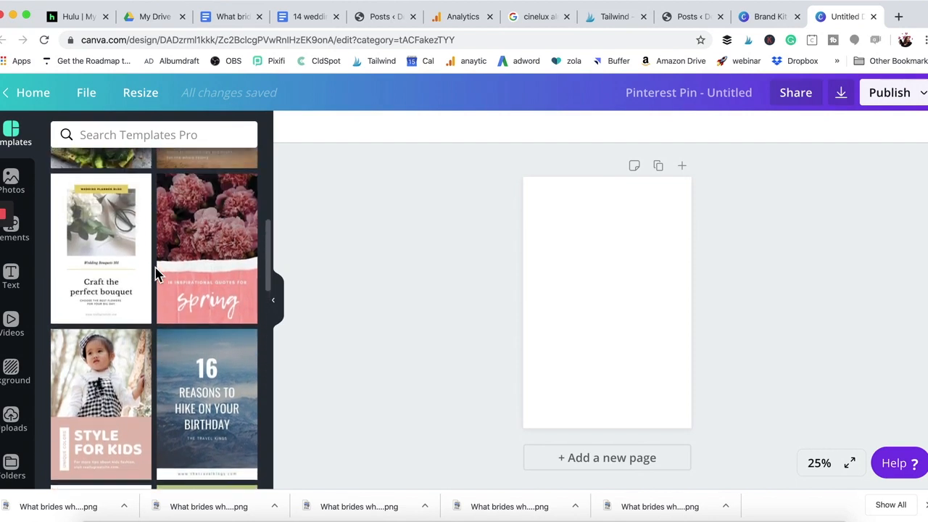
pyautogui.scroll(-1, 157, 274)
pyautogui.click(207, 267)
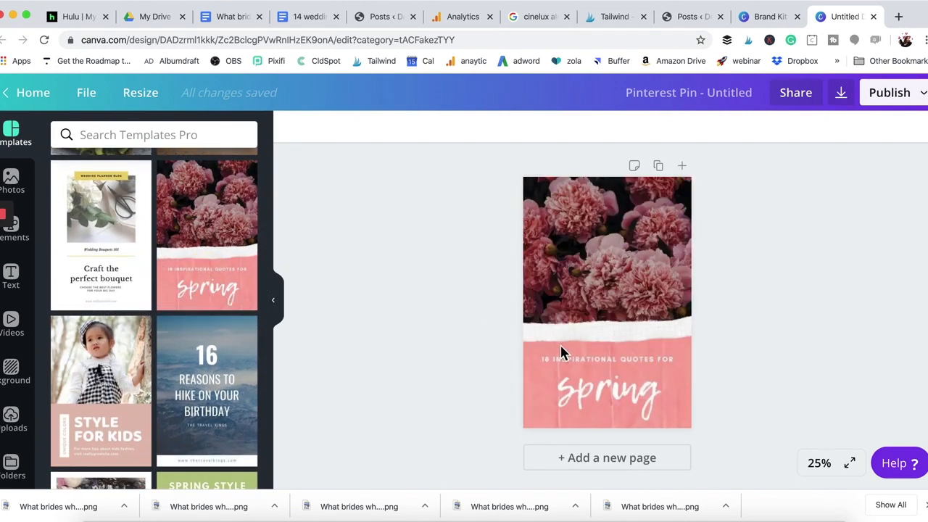
# Step: Replace the template's peony photo with the uploaded snowy wedding photo of the couple beside the stone wall and railing
pyautogui.click(530, 383)
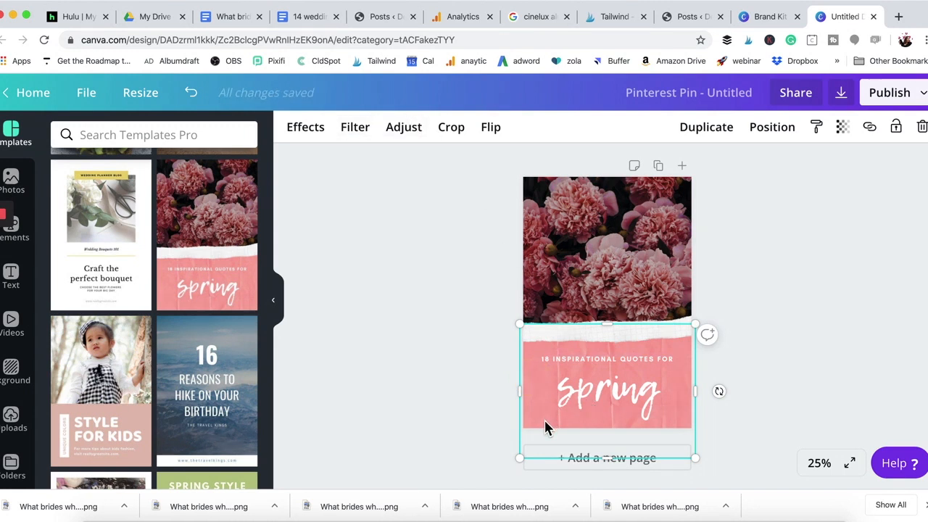
pyautogui.click(589, 392)
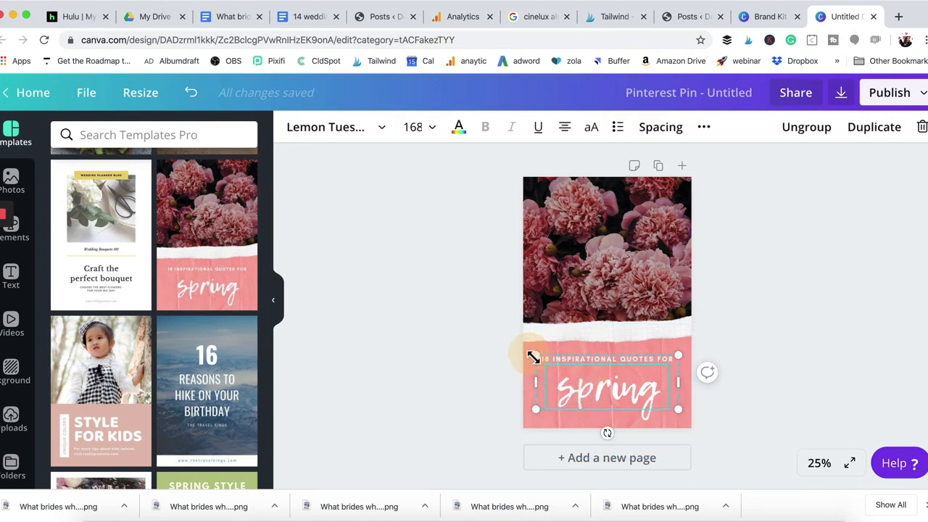
pyautogui.click(549, 264)
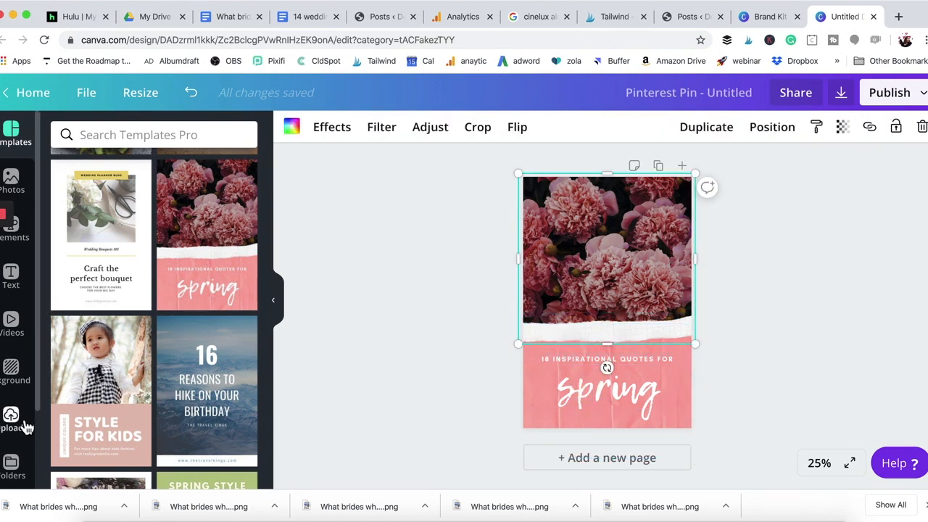
pyautogui.click(24, 427)
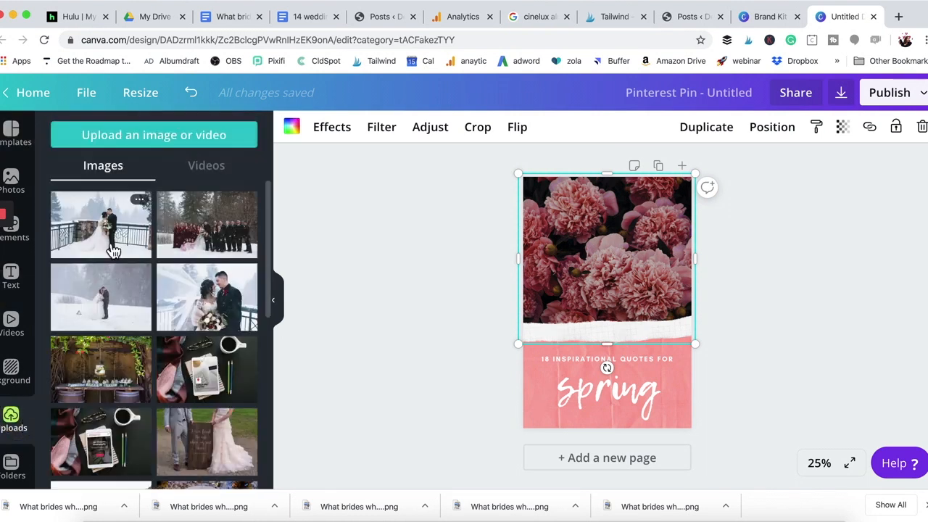
pyautogui.moveTo(113, 241); pyautogui.dragTo(622, 251)
pyautogui.doubleClick(626, 261)
pyautogui.click(790, 242)
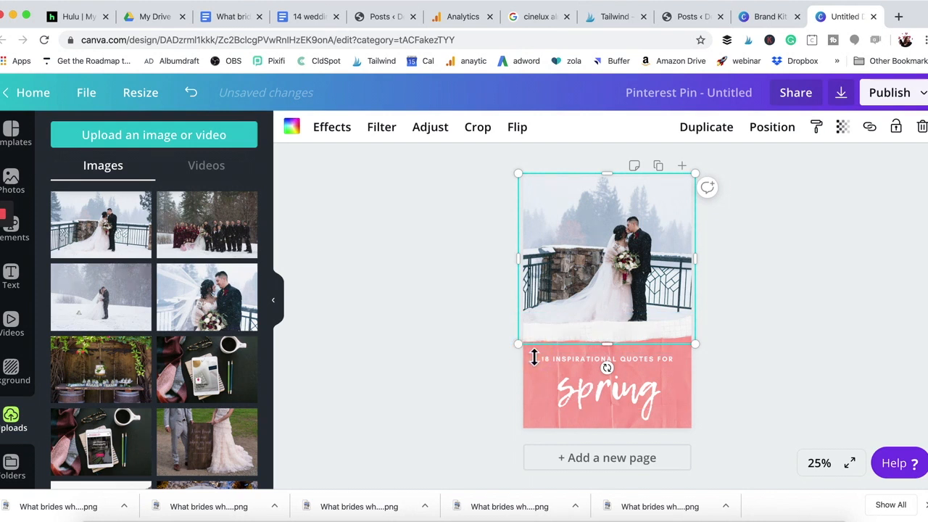
# Step: Try filling the photo frame with the crimson brand color and undo the fill
pyautogui.click(295, 128)
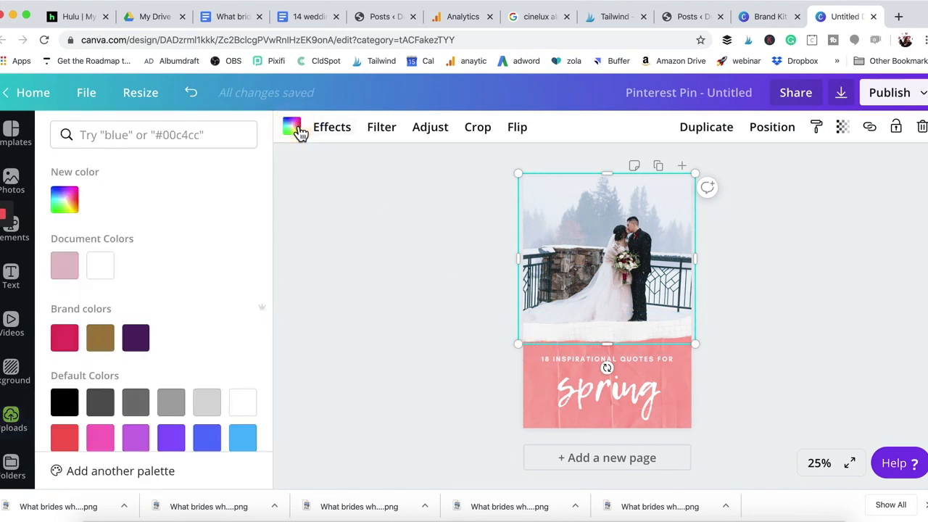
pyautogui.click(66, 350)
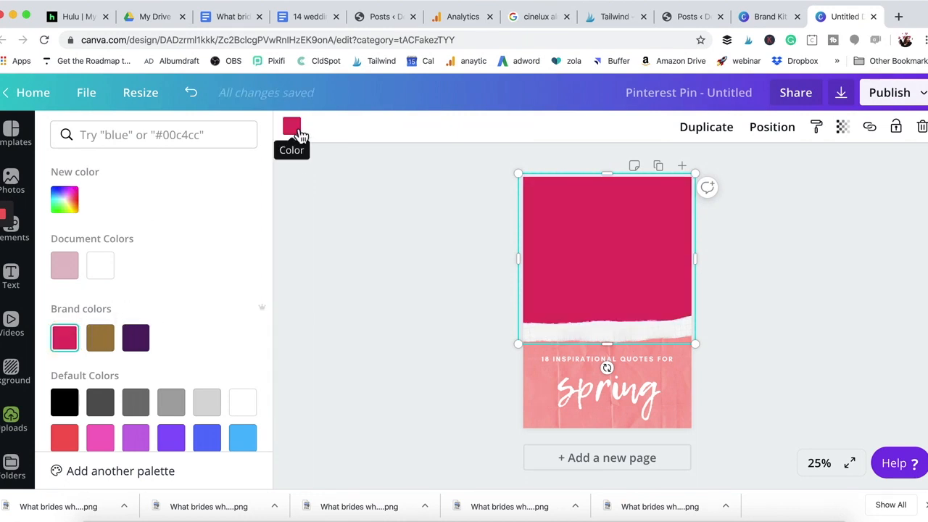
pyautogui.click(191, 93)
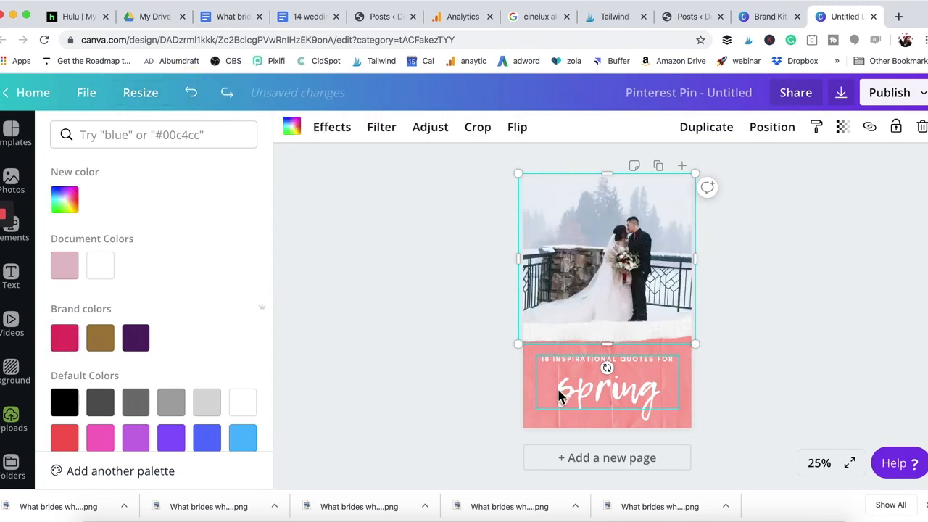
# Step: Delete the coral torn-paper image behind the pin's text
pyautogui.click(533, 402)
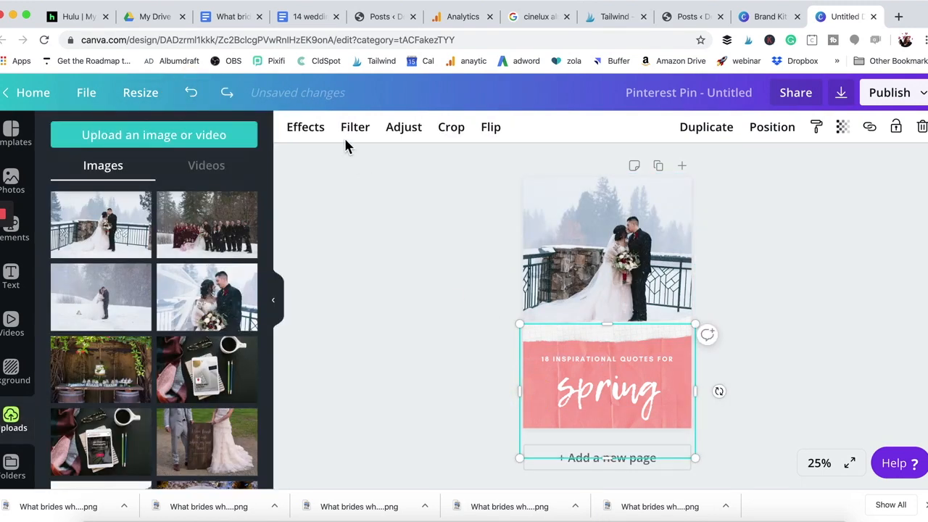
pyautogui.press('Delete')
pyautogui.click(537, 427)
pyautogui.click(548, 409)
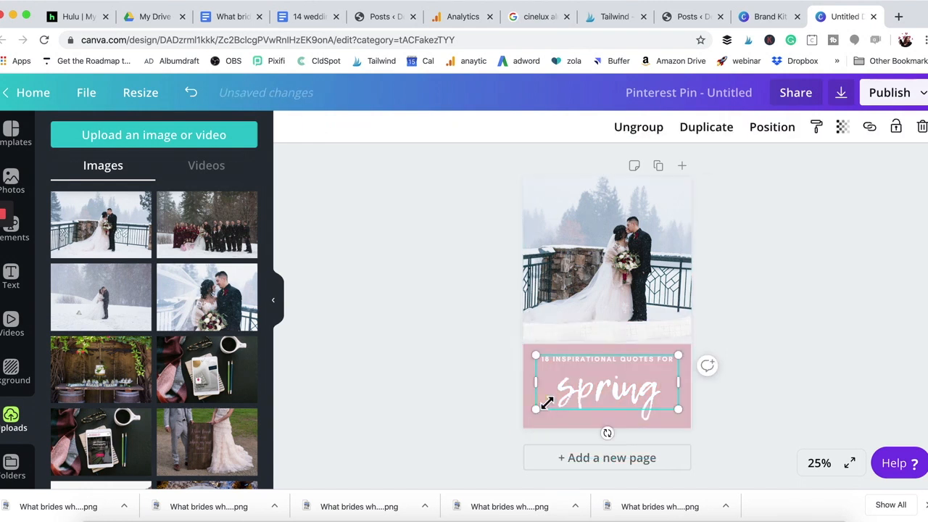
# Step: Set the page background behind the text to the crimson brand color
pyautogui.click(540, 428)
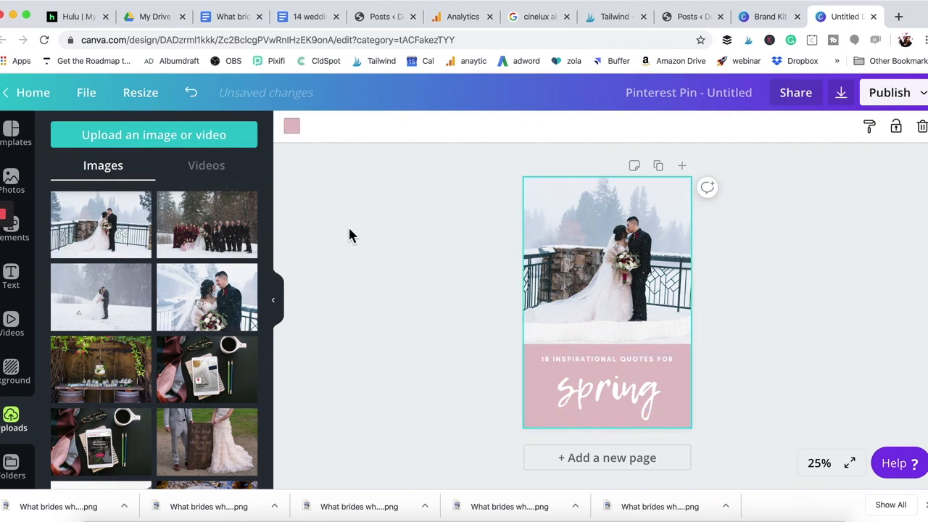
pyautogui.click(293, 130)
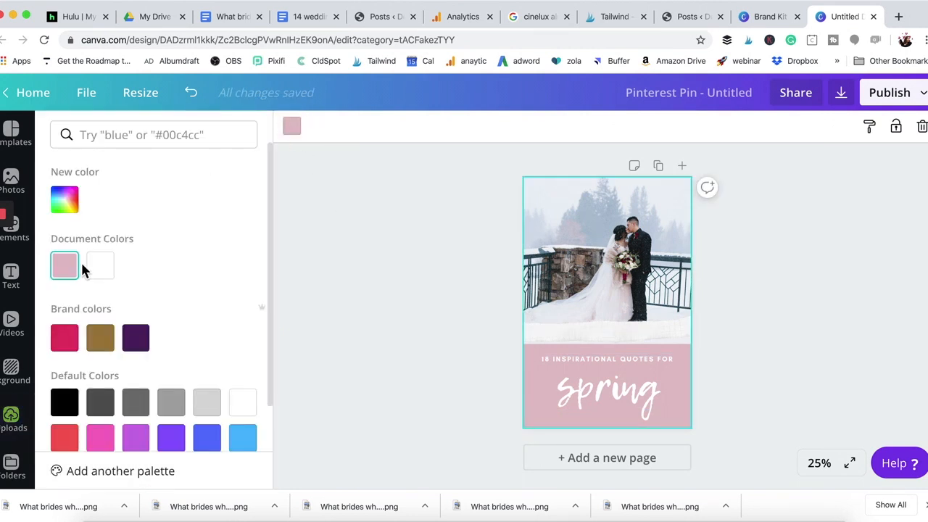
pyautogui.click(64, 337)
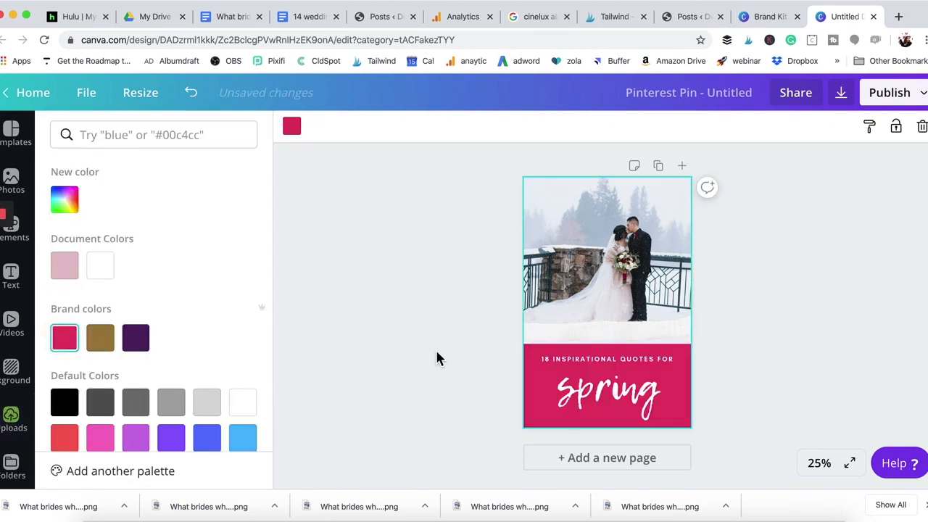
# Step: Change the font of the "spring" heading to the uploaded Aescudos font
pyautogui.click(616, 399)
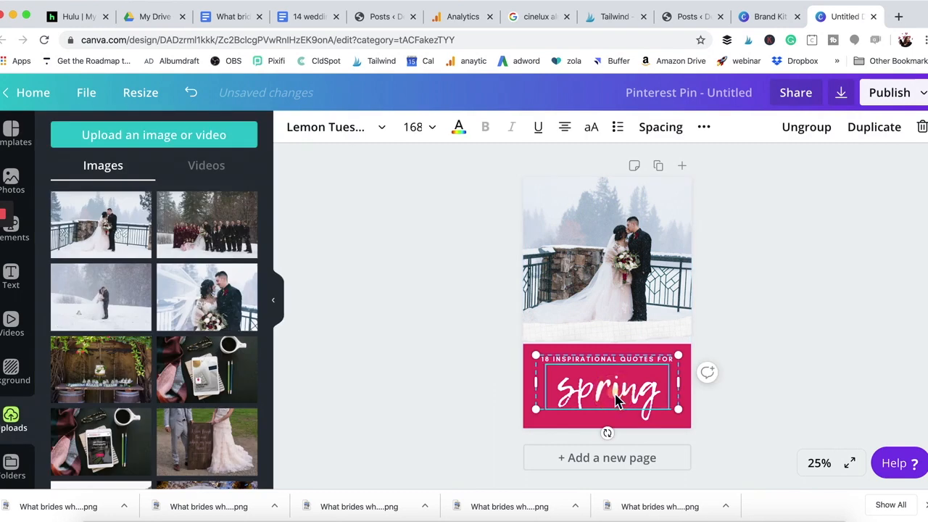
pyautogui.click(366, 137)
pyautogui.click(79, 374)
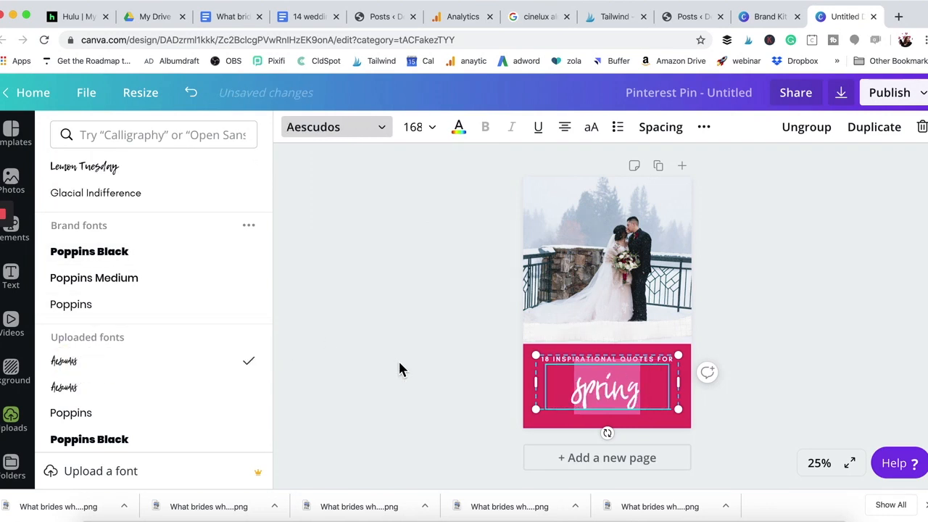
# Step: Replace the "spring" heading with the copied wedding post title and trim it to "Winter Wonderland Wedding"
pyautogui.doubleClick(598, 395)
pyautogui.hotkey('ctrl', 'v')
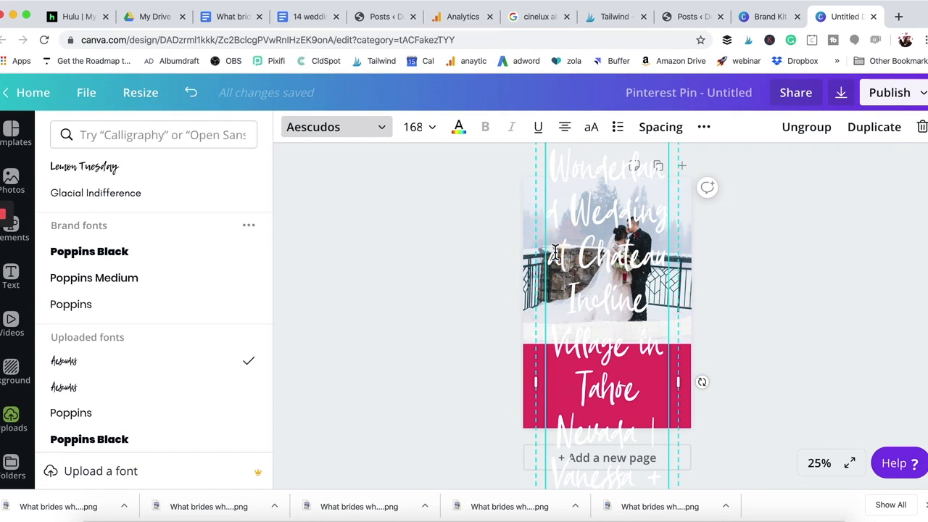
pyautogui.moveTo(554, 251); pyautogui.dragTo(656, 422)
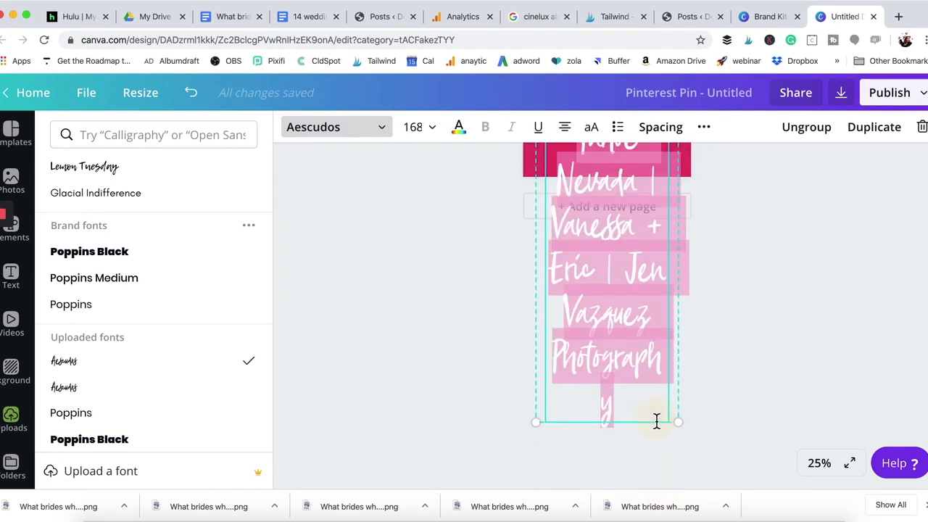
pyautogui.press('BackSpace')
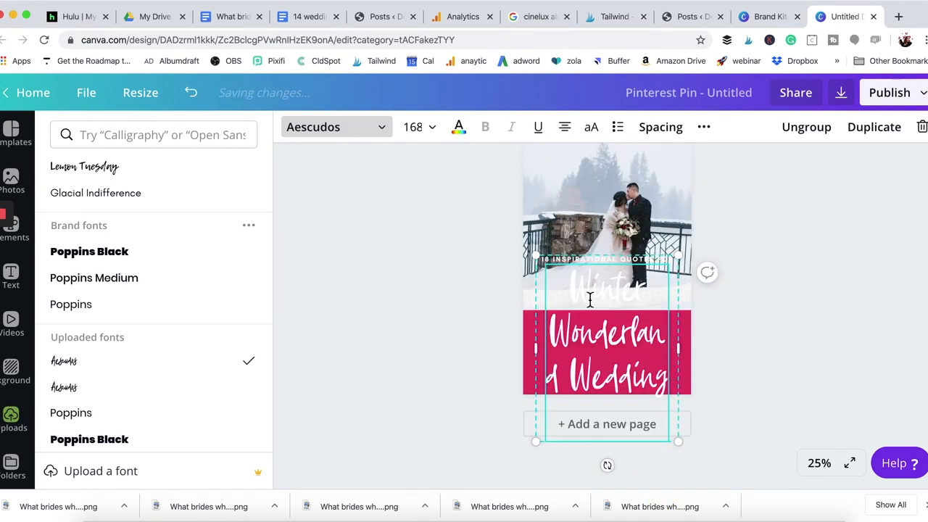
# Step: Set the font size of the "Winter Wonderland Wedding" heading to 78
pyautogui.moveTo(566, 286); pyautogui.dragTo(658, 400)
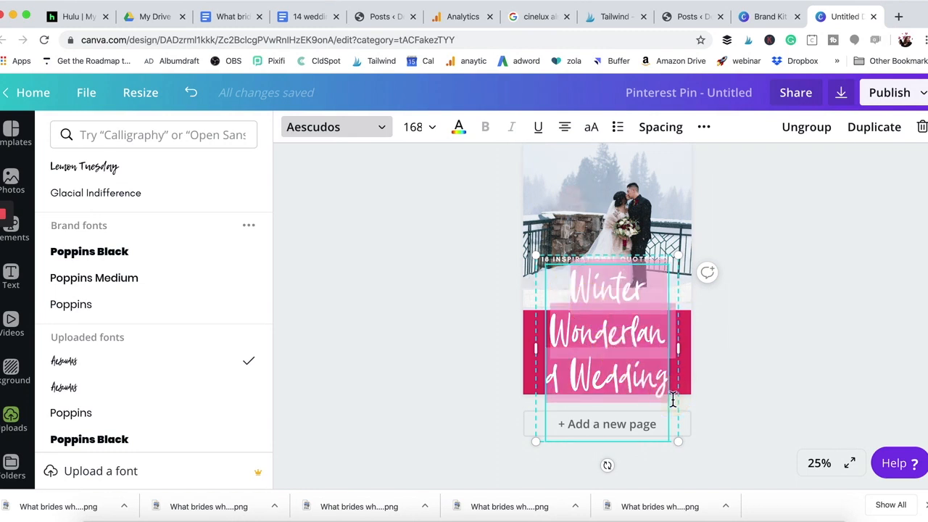
pyautogui.click(431, 138)
pyautogui.click(418, 128)
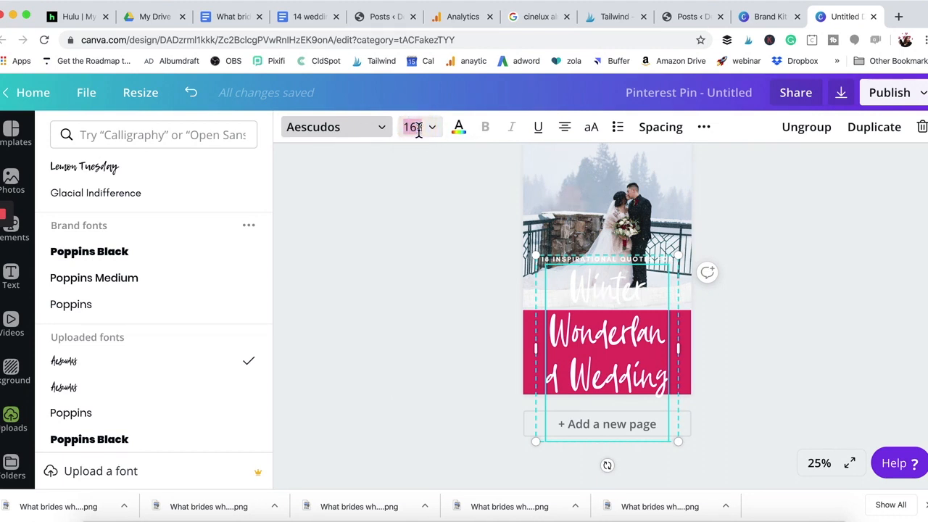
pyautogui.write('78')
# Step: Set the "Winter Wonderland Wedding" heading's font size to the preset 48
pyautogui.click(433, 136)
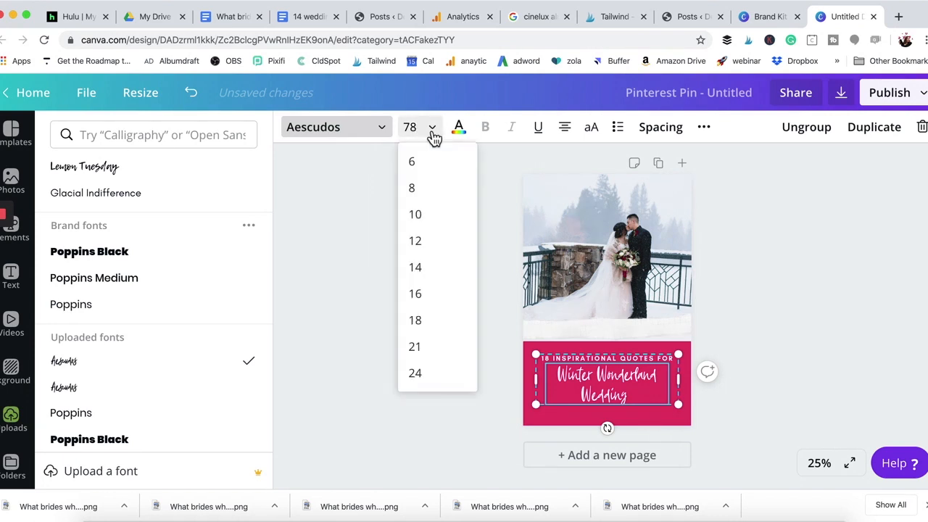
pyautogui.scroll(-5, 431, 300)
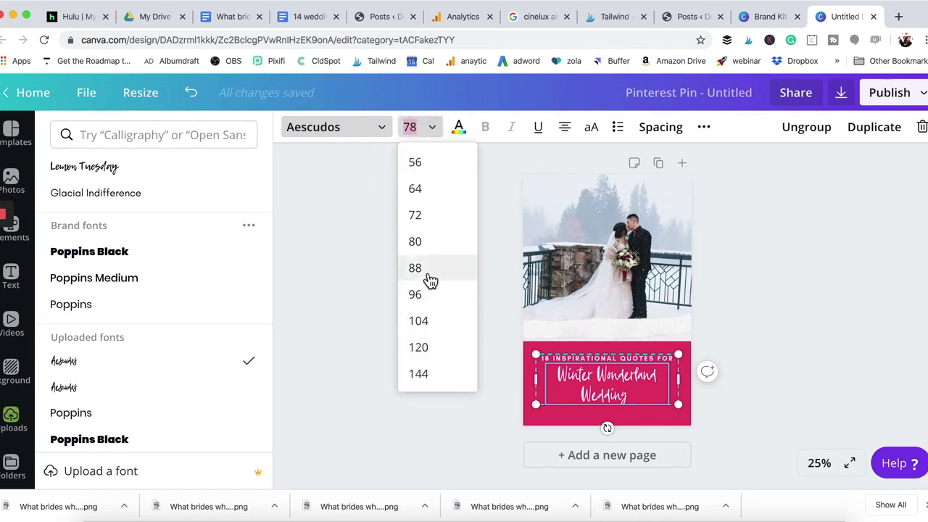
pyautogui.scroll(2, 435, 214)
pyautogui.click(431, 181)
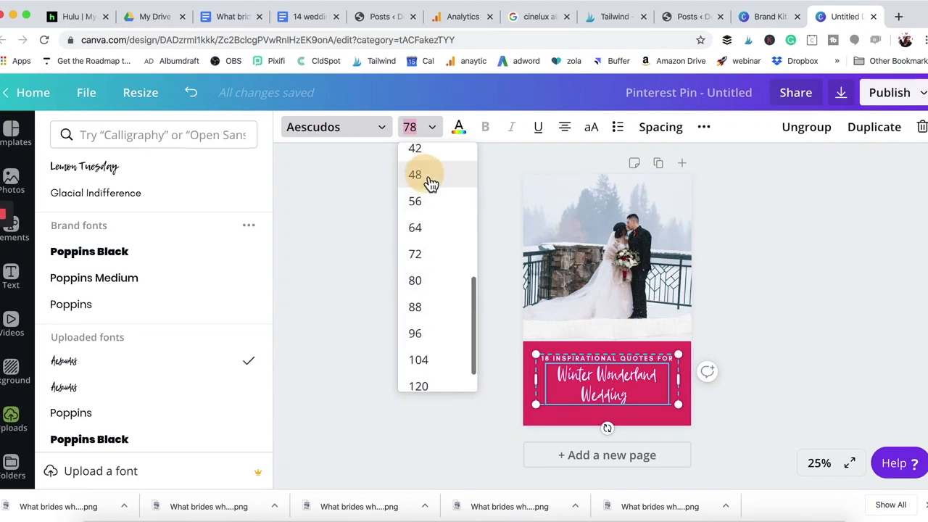
# Step: Set the "Winter Wonderland Wedding" heading's font size to 104 and widen its text box so it wraps onto two lines
pyautogui.click(432, 131)
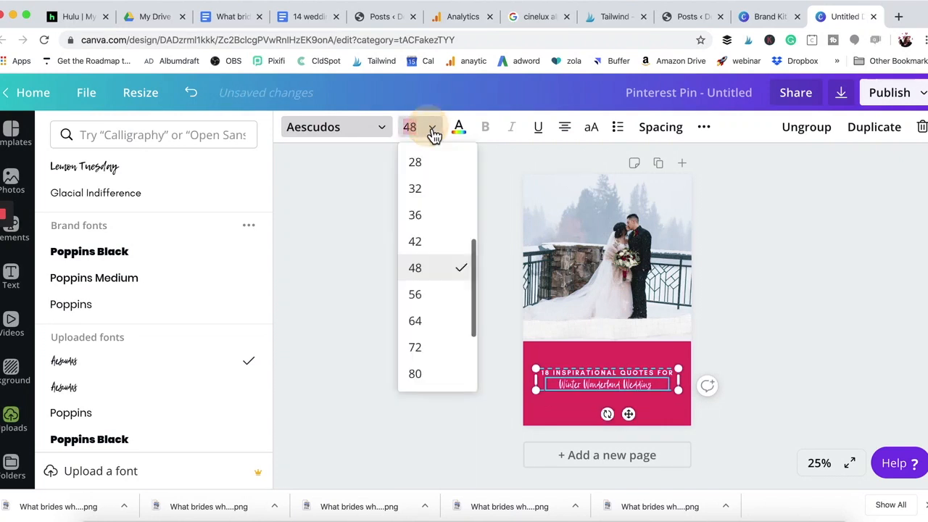
pyautogui.scroll(-3, 426, 348)
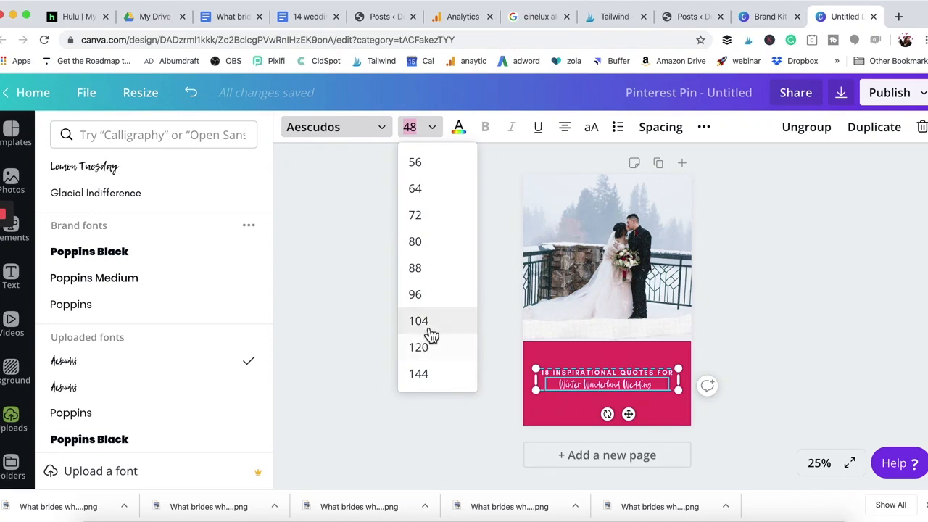
pyautogui.click(427, 328)
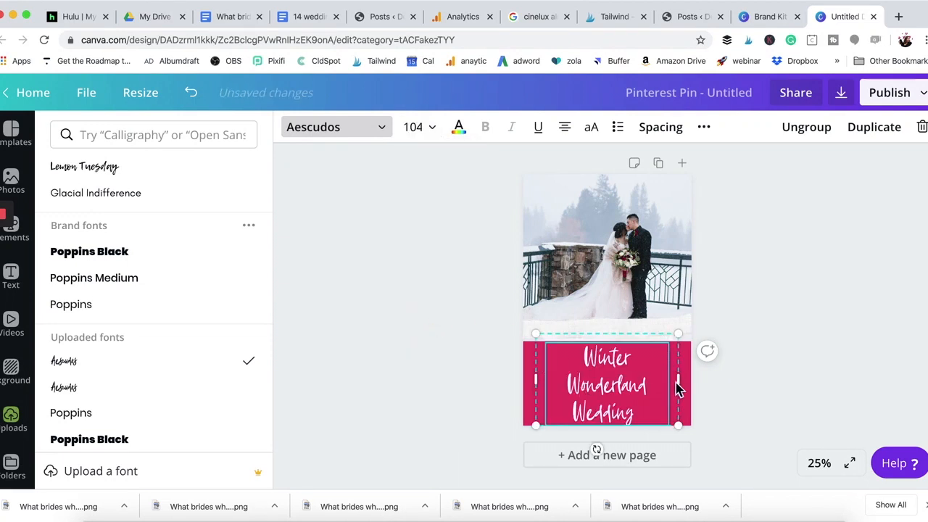
pyautogui.moveTo(682, 381); pyautogui.dragTo(686, 380)
pyautogui.moveTo(536, 379); pyautogui.dragTo(532, 382)
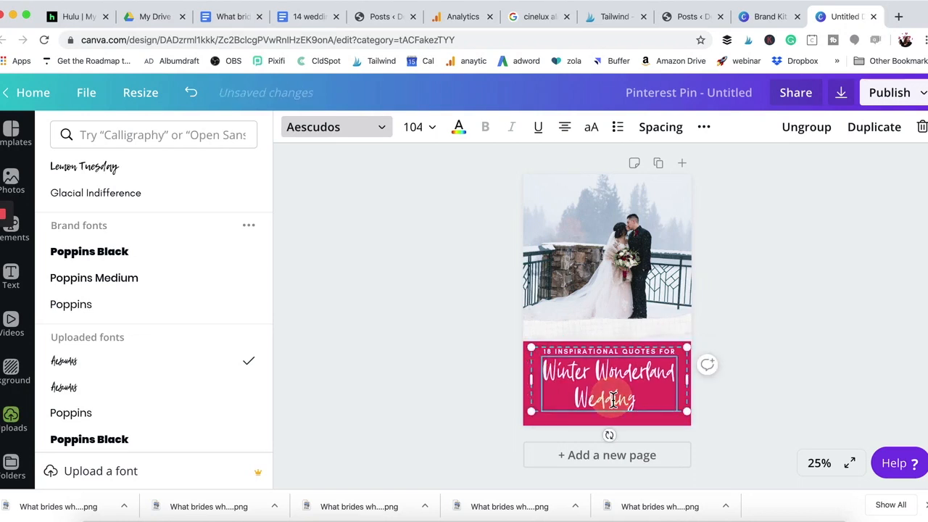
pyautogui.click(614, 424)
# Step: Replace the "18 inspirational quotes for" line above the heading with the photographer's business name
pyautogui.click(615, 356)
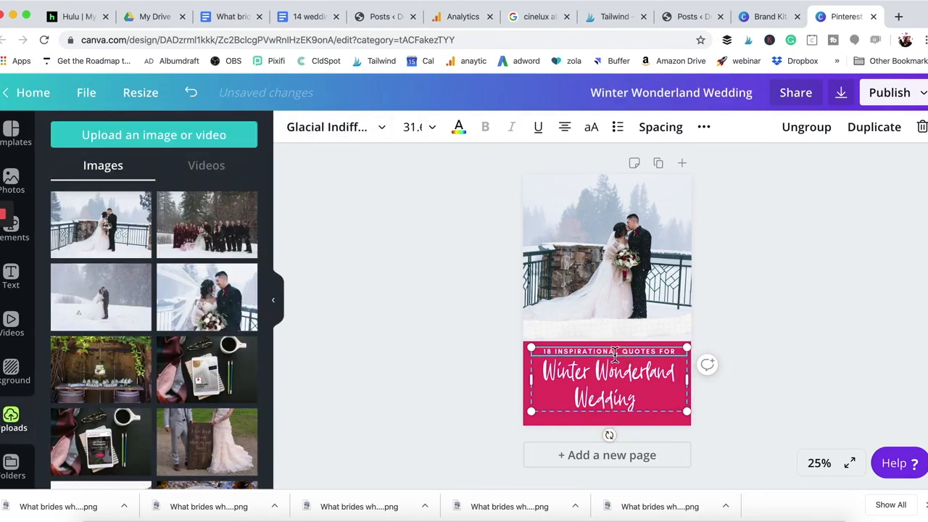
pyautogui.click(614, 355)
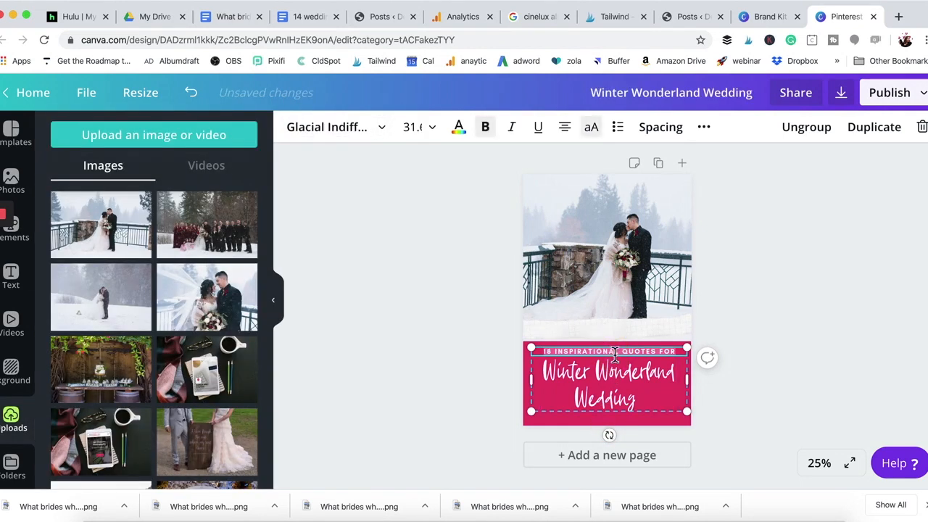
pyautogui.write('JEN VAZQU')
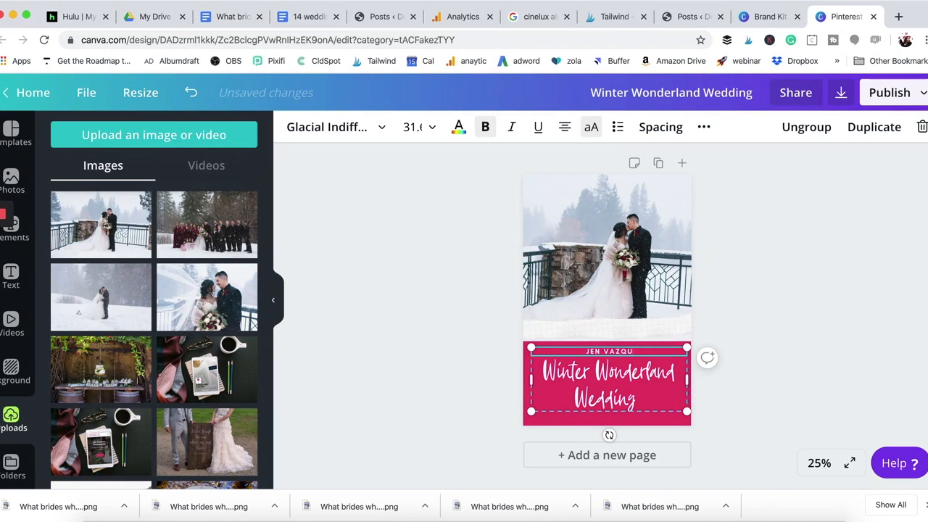
pyautogui.write('EZ PHOTOGRAPHY')
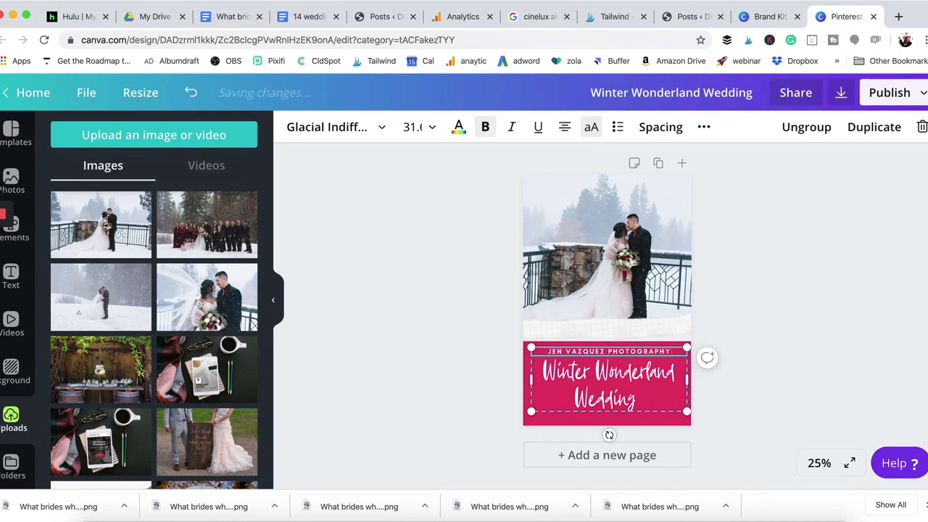
# Step: Change the font of the business name line to the brand font Poppins Medium
pyautogui.tripleClick(615, 355)
pyautogui.click(369, 127)
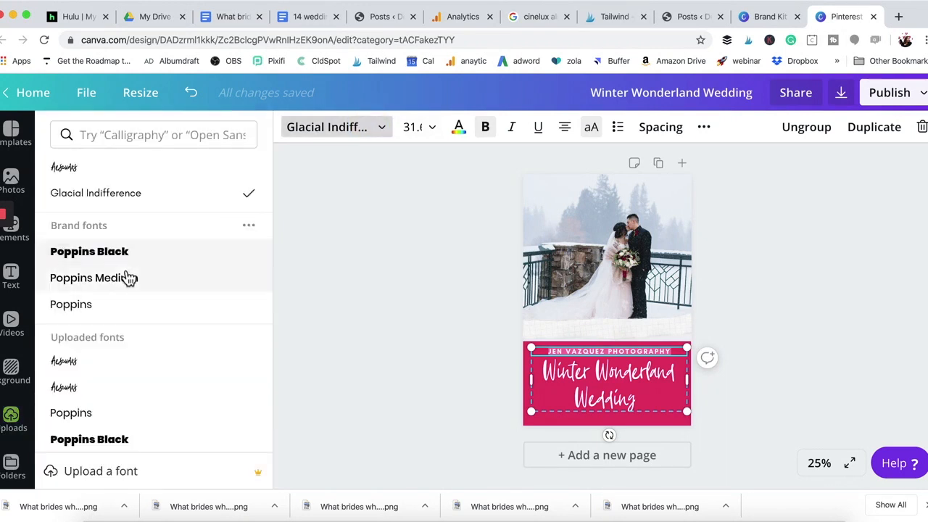
pyautogui.click(125, 278)
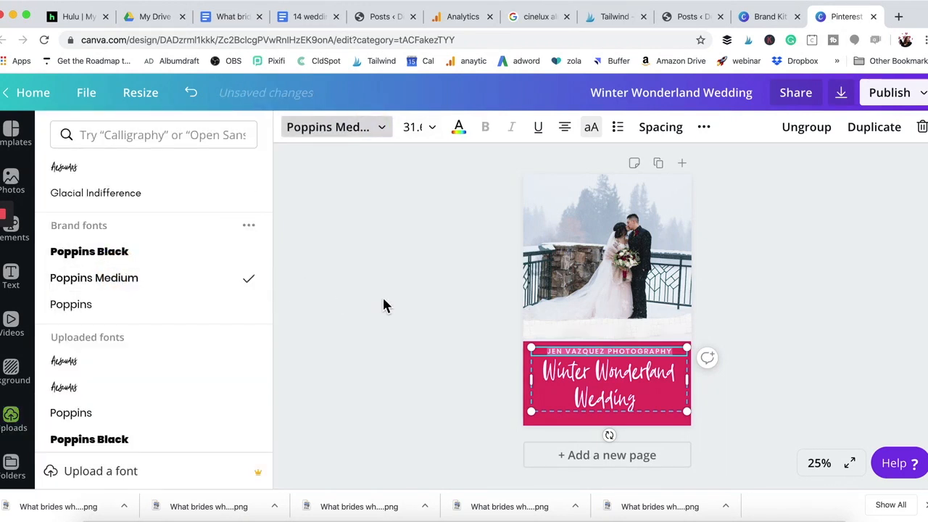
pyautogui.click(414, 319)
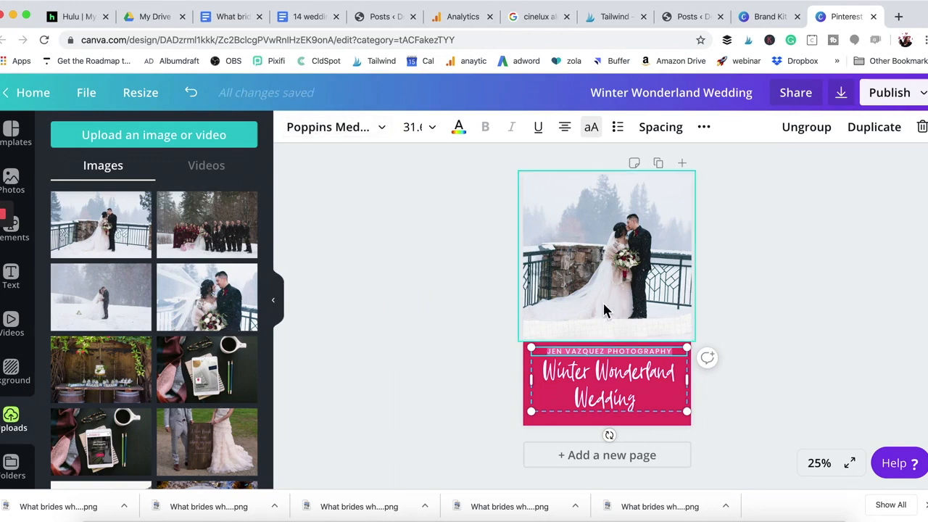
pyautogui.click(613, 384)
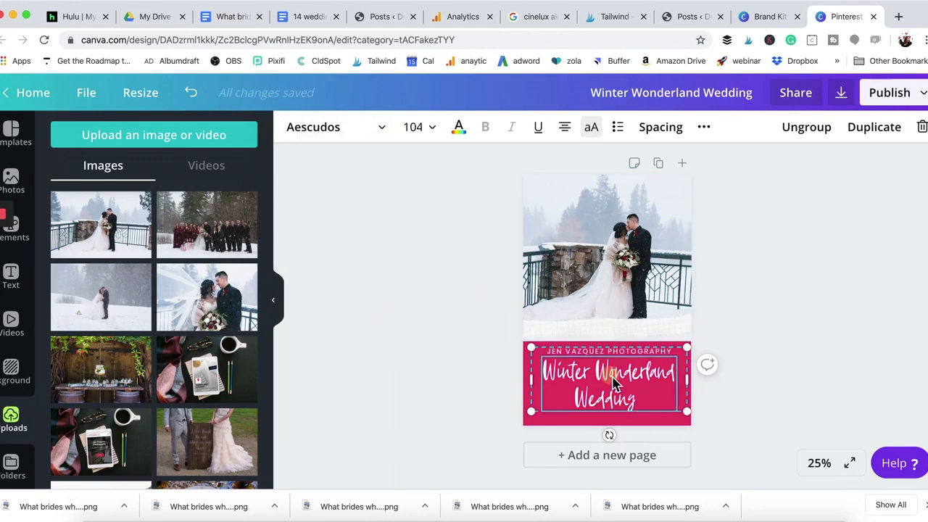
pyautogui.click(635, 404)
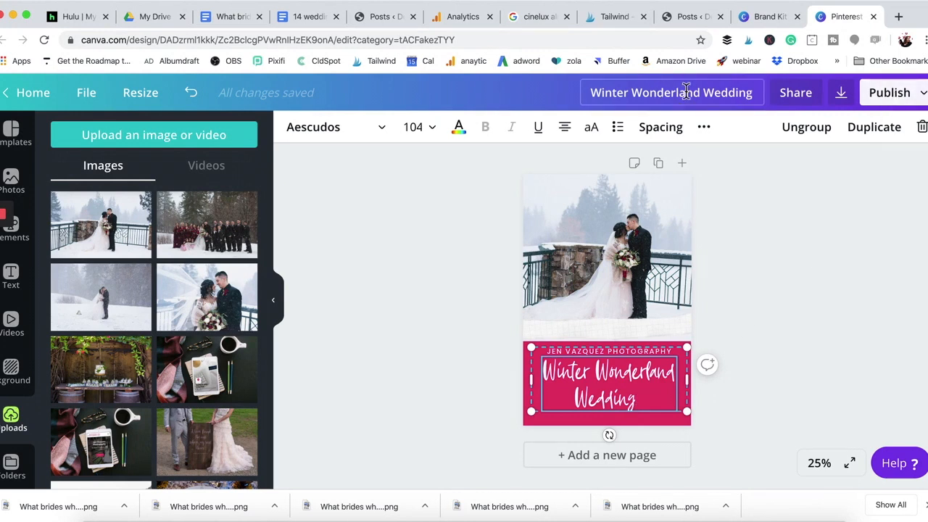
# Step: Download the "Winter Wonderland Wedding" pin as a PNG at 1.0x size and close the published-design dialog
pyautogui.click(910, 97)
pyautogui.click(809, 163)
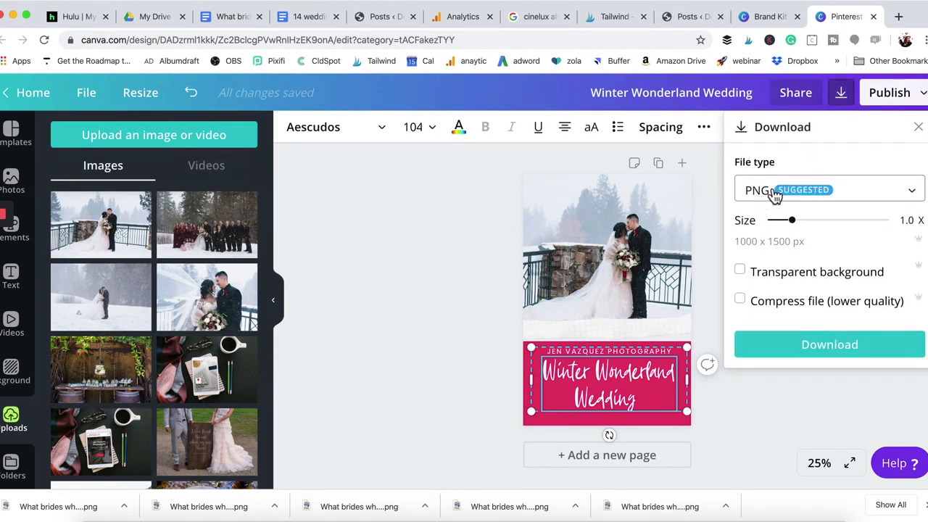
pyautogui.click(816, 347)
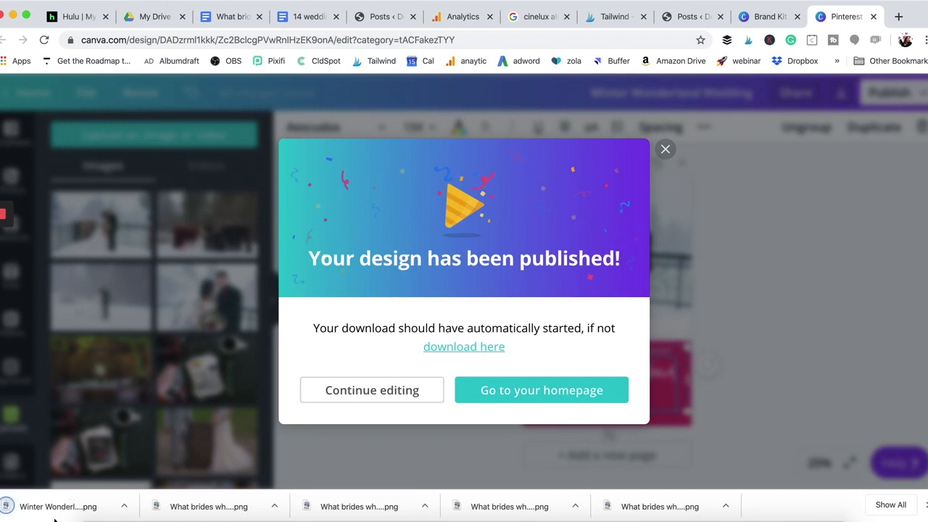
pyautogui.click(665, 151)
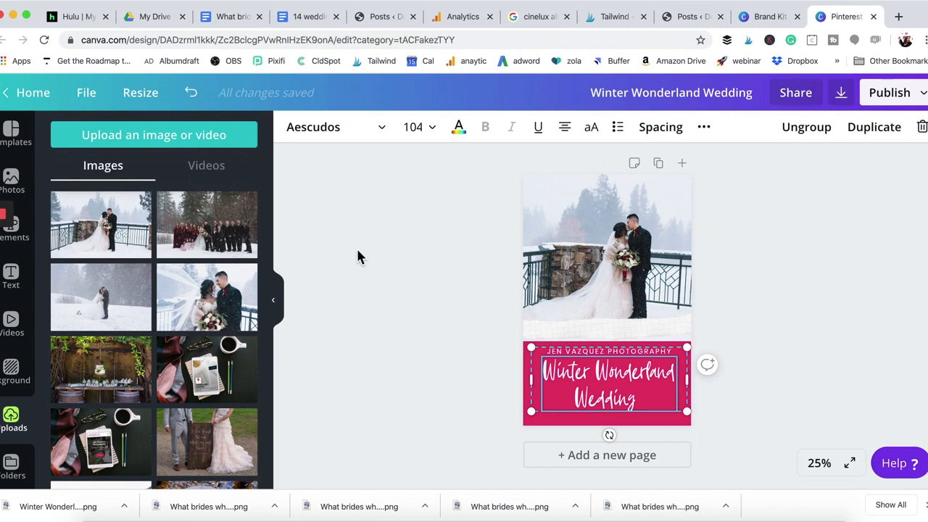
# Step: Replace the pin's photo with the uploaded close-up of the couple with the bouquet and delete the white strip along its lower edge
pyautogui.click(208, 226)
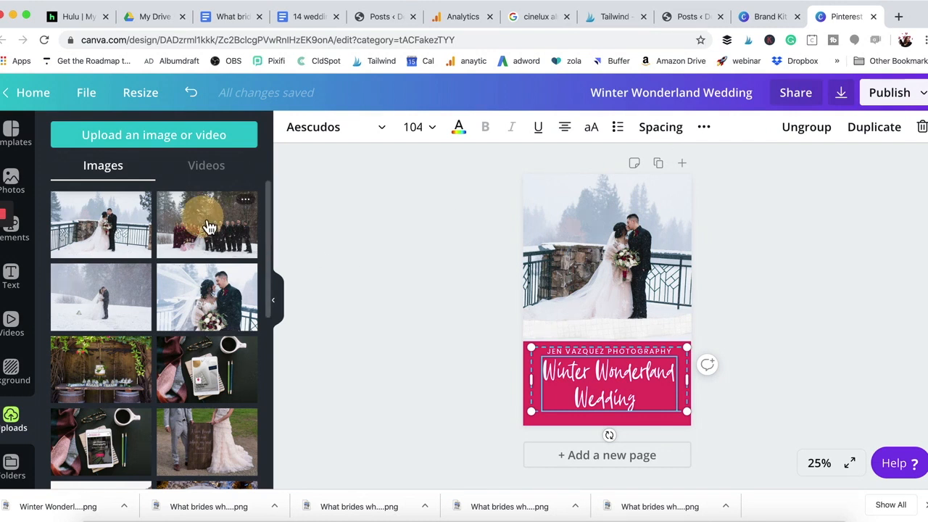
pyautogui.click(570, 295)
pyautogui.press('Delete')
pyautogui.click(207, 290)
pyautogui.moveTo(242, 288); pyautogui.dragTo(625, 257)
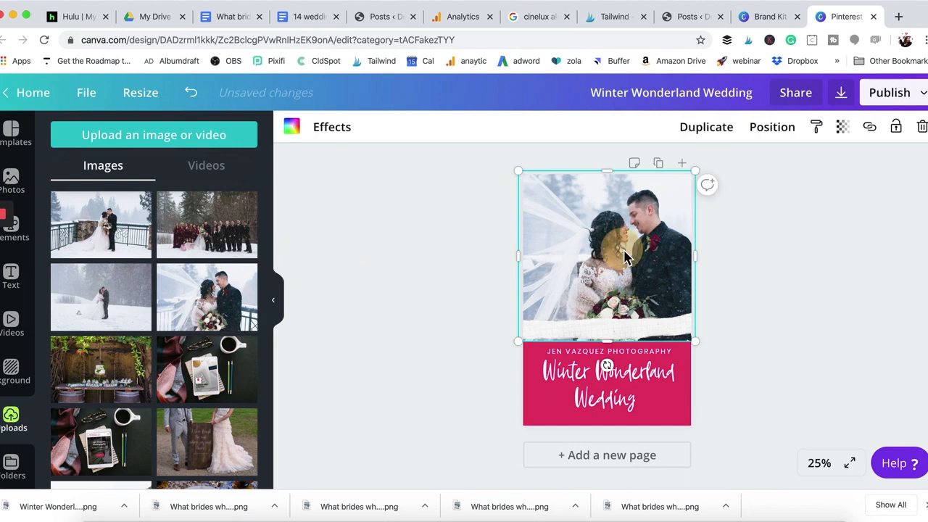
pyautogui.doubleClick(625, 258)
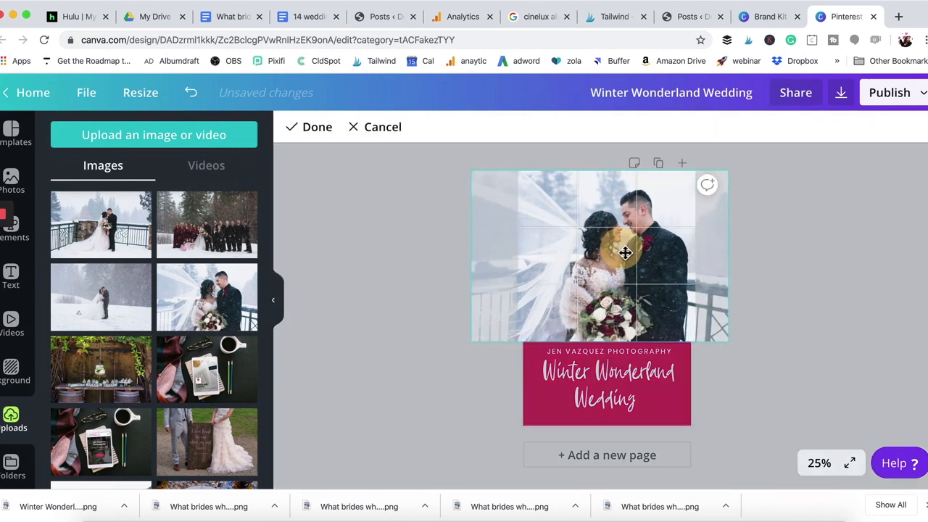
pyautogui.click(785, 263)
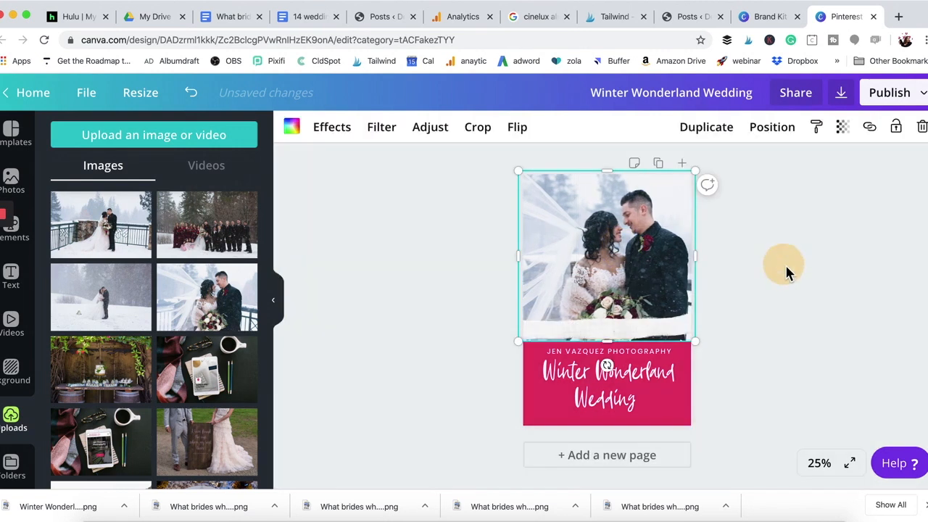
pyautogui.click(656, 329)
pyautogui.press('Delete')
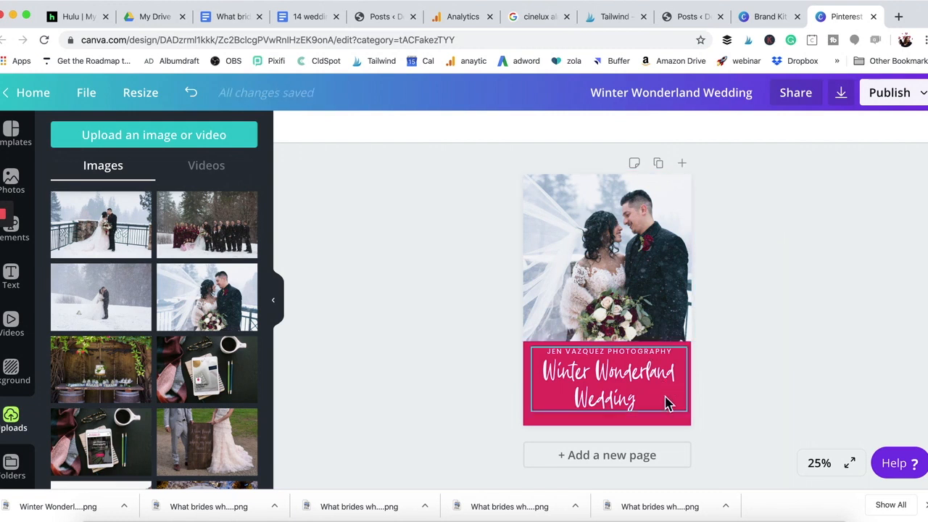
# Step: Replace the heading with "Wedding in Lake Tahoe", breaking the line before "Lake"
pyautogui.click(667, 403)
pyautogui.moveTo(642, 400); pyautogui.dragTo(544, 370)
pyautogui.write('Weddi')
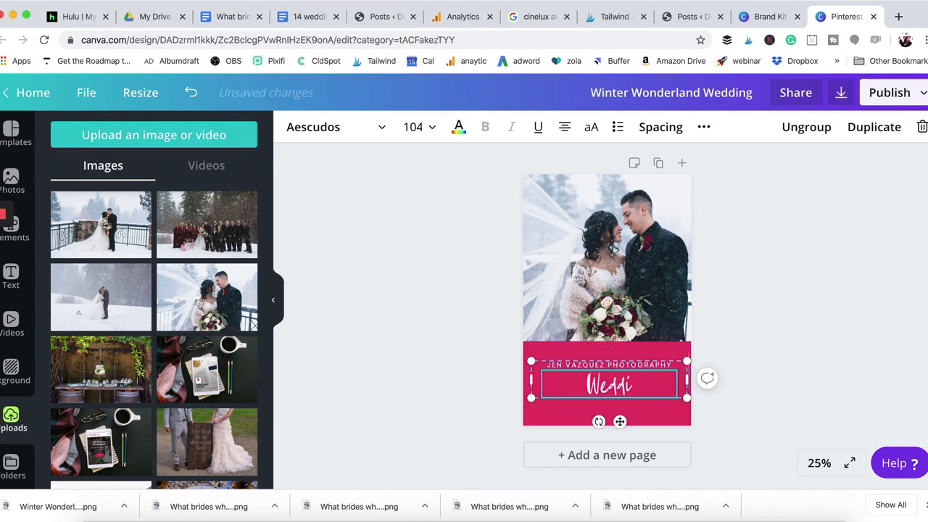
pyautogui.write('ng in Lake Tahoe')
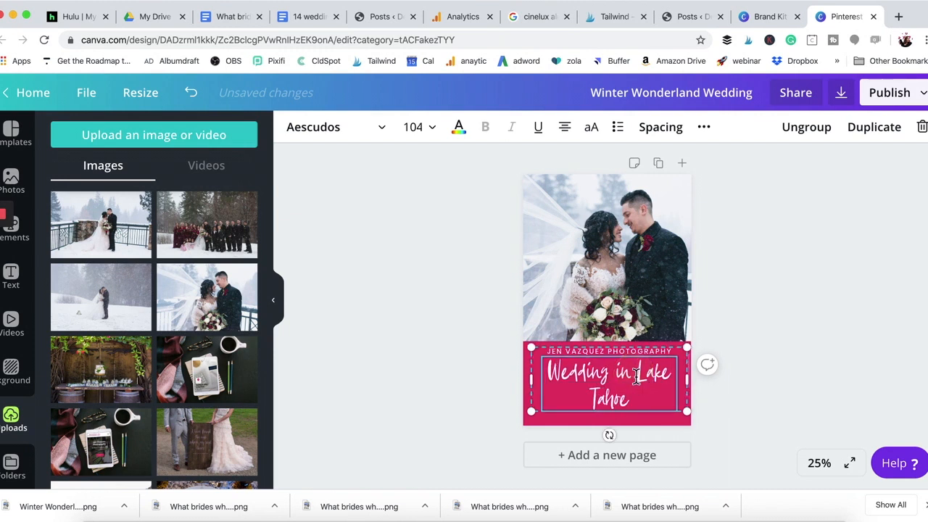
pyautogui.press('Return')
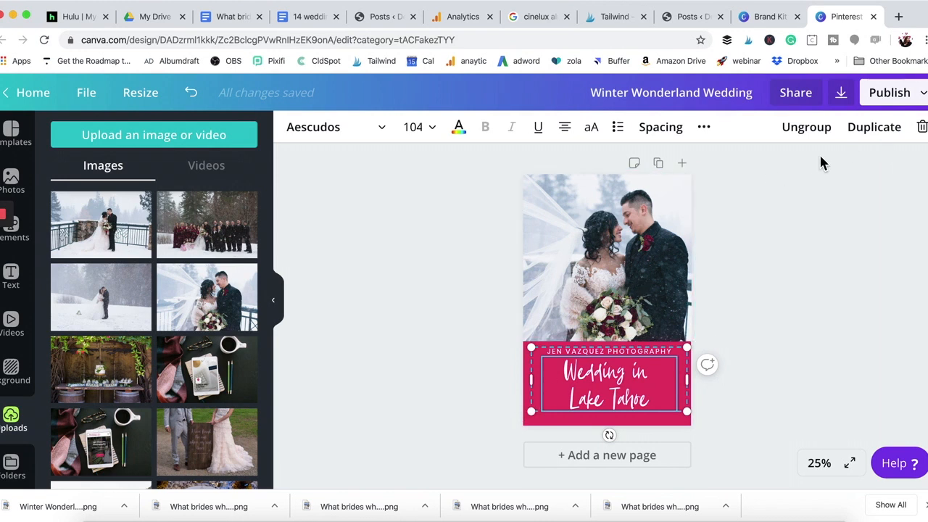
# Step: Download the "Wedding in Lake Tahoe" version of the pin and close the download dialog
pyautogui.click(899, 96)
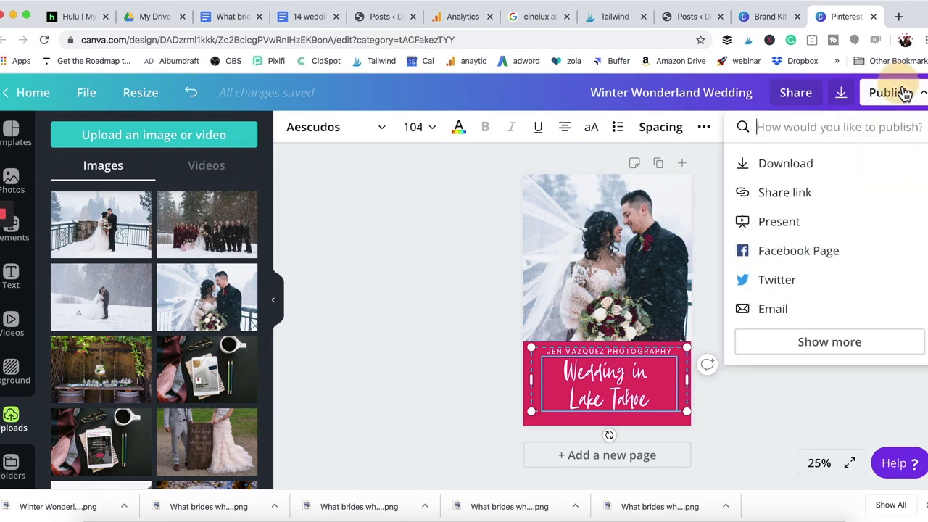
pyautogui.click(780, 167)
pyautogui.click(796, 348)
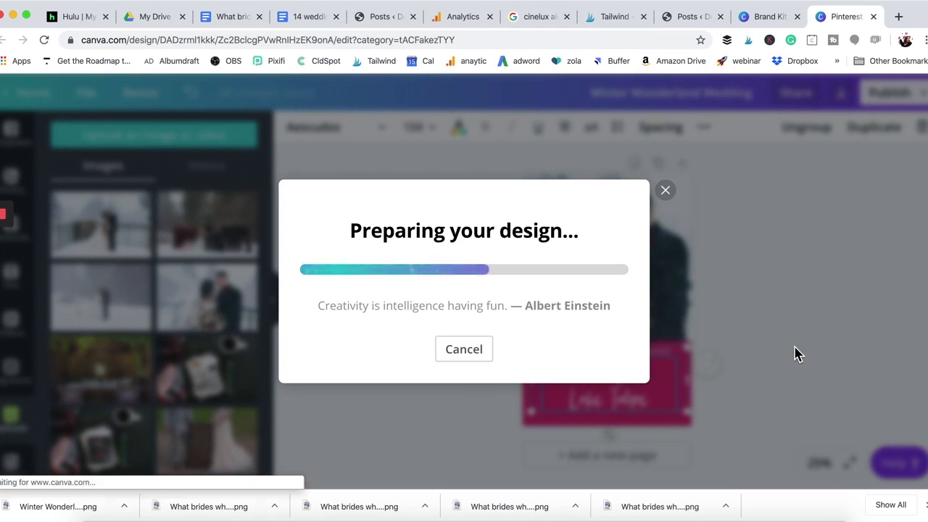
pyautogui.click(665, 149)
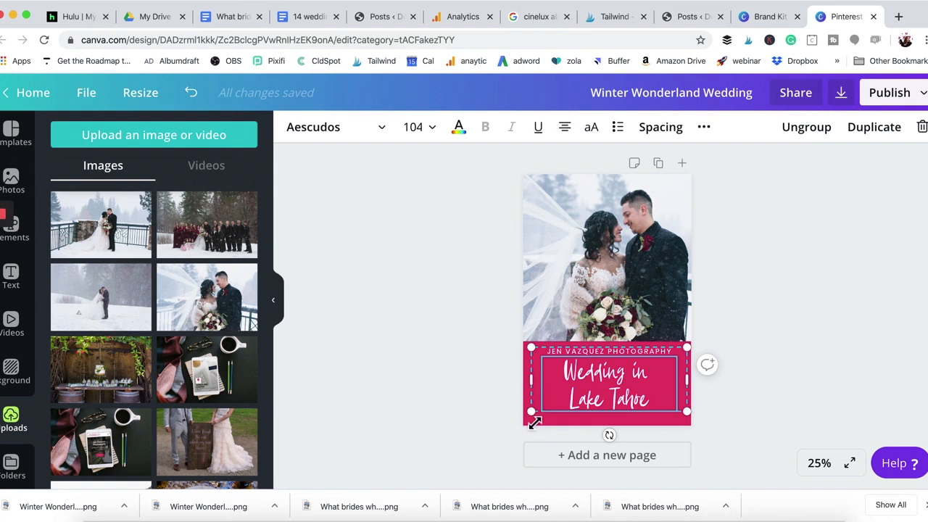
# Step: Change the pin's background color from the document colors to white
pyautogui.click(538, 426)
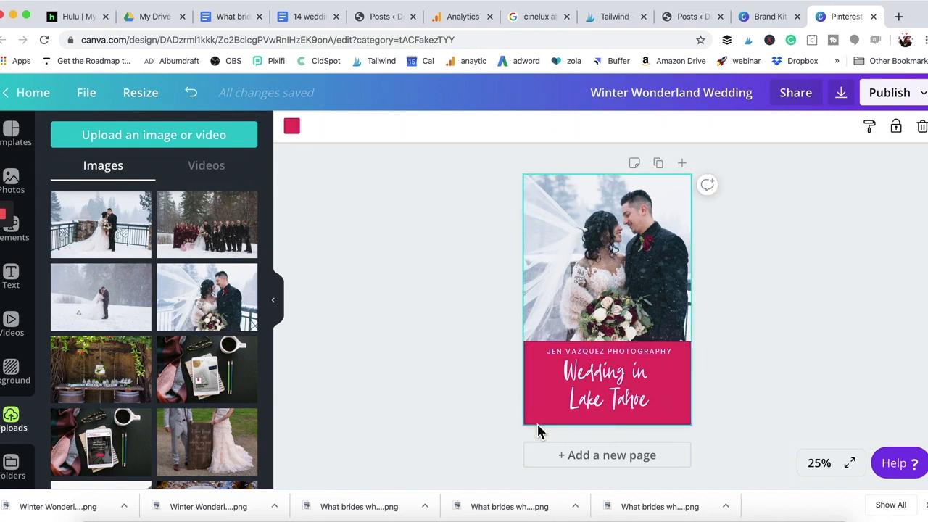
pyautogui.click(292, 129)
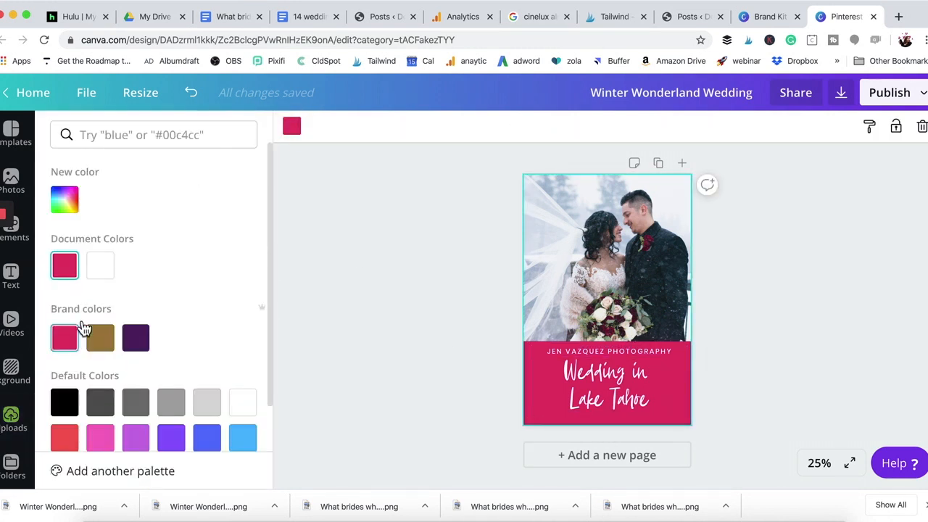
pyautogui.click(100, 266)
# Step: Recolor the whole "Wedding in Lake Tahoe" heading with the brand pink
pyautogui.click(593, 382)
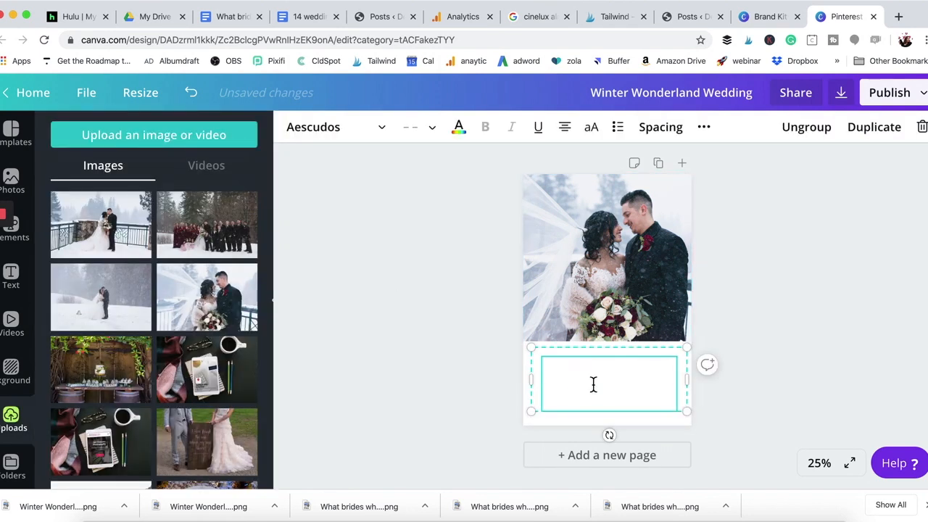
pyautogui.doubleClick(593, 382)
pyautogui.moveTo(556, 374); pyautogui.dragTo(656, 406)
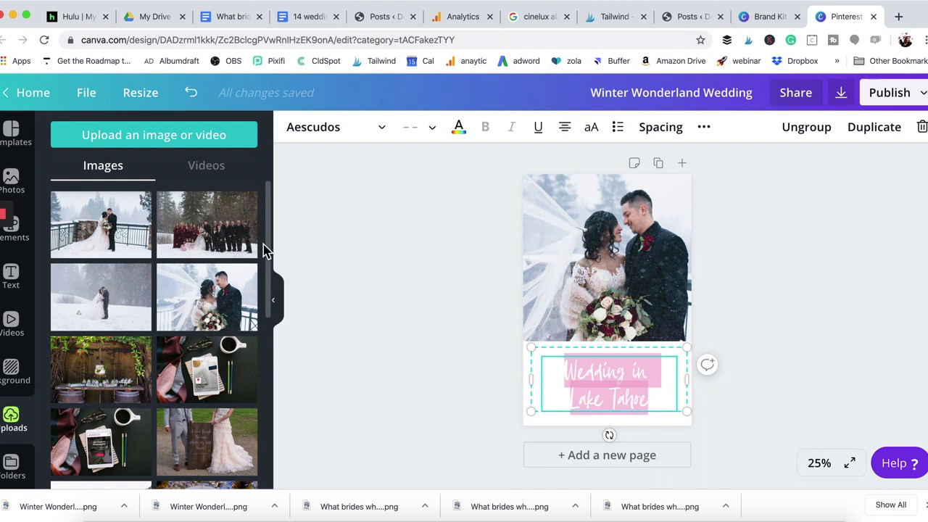
pyautogui.click(458, 129)
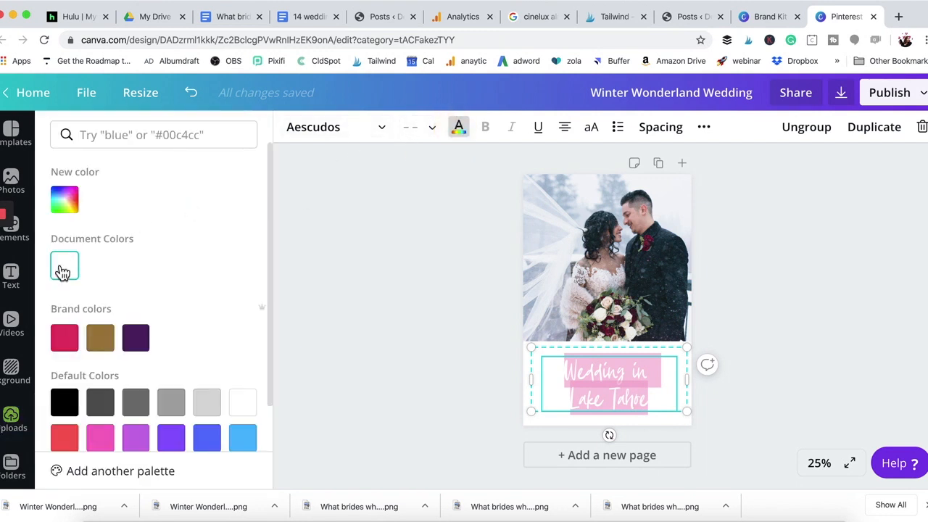
pyautogui.click(71, 337)
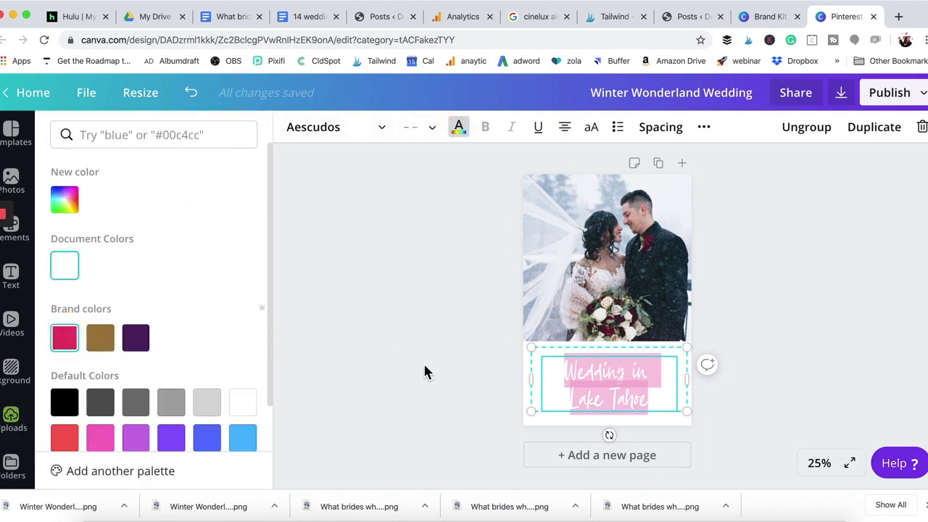
# Step: Recolor the business name line above the heading with the same brand pink
pyautogui.click(587, 346)
pyautogui.doubleClick(593, 351)
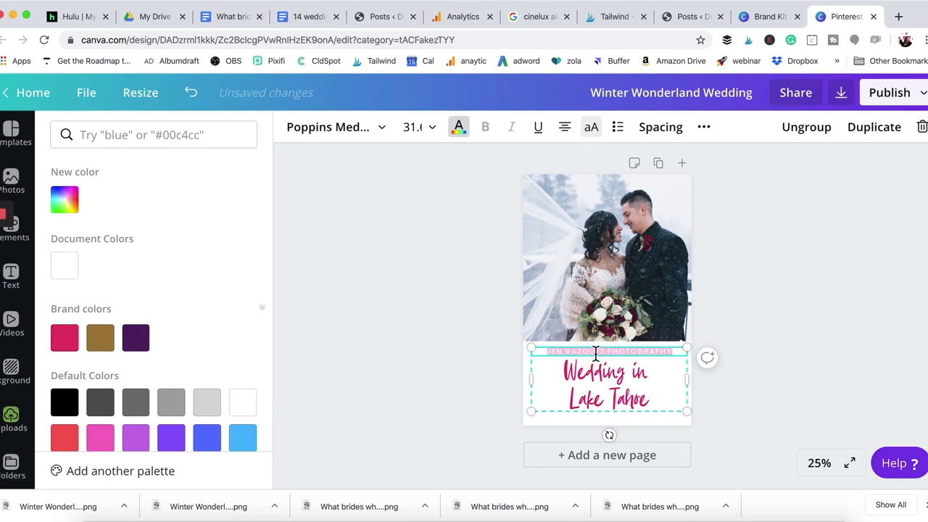
pyautogui.click(64, 337)
pyautogui.click(392, 270)
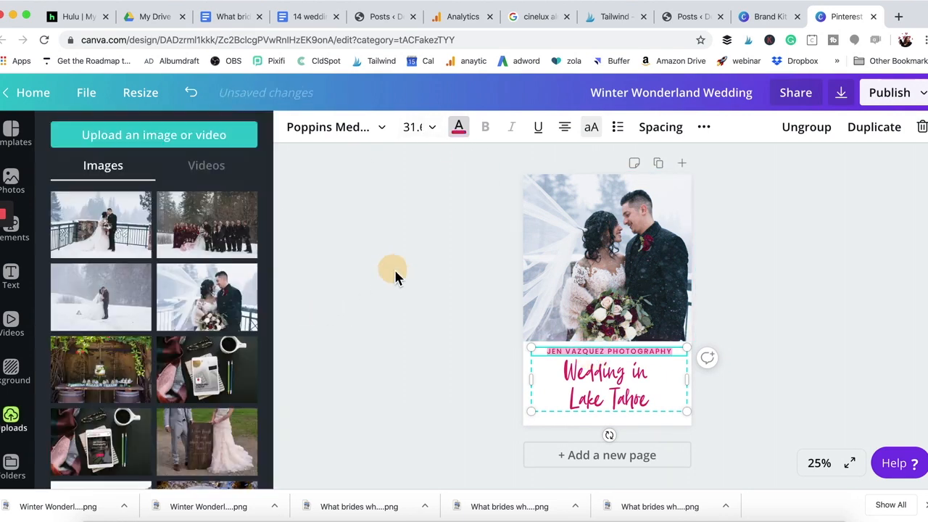
# Step: Download the white pin with pink text as a PNG and dismiss the published message
pyautogui.click(891, 92)
pyautogui.click(804, 174)
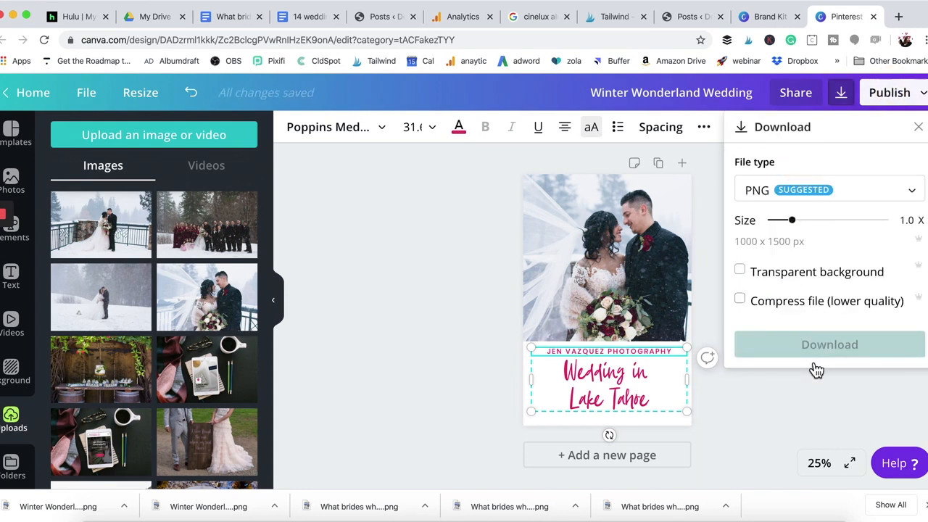
pyautogui.click(816, 354)
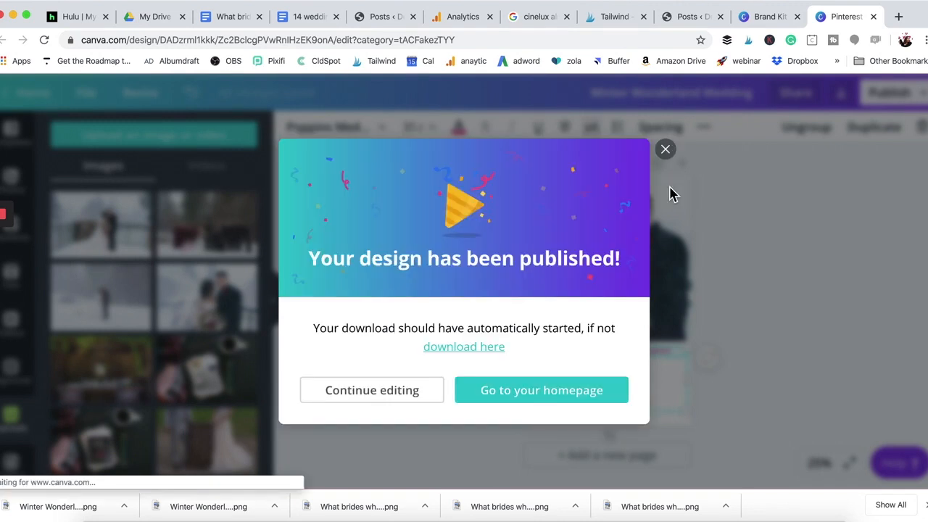
pyautogui.click(666, 151)
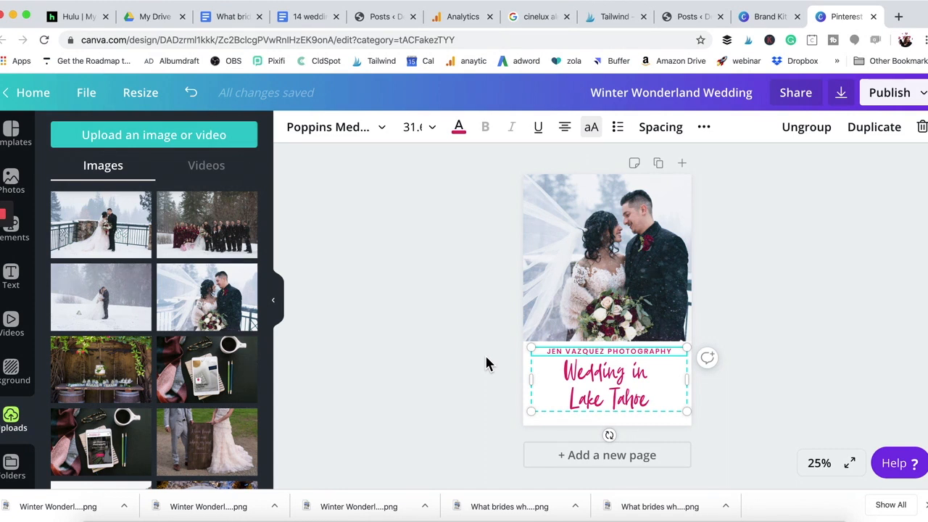
# Step: Replace the pin's photo with the uploaded shot of the couple kissing in a snowy field and shift it right within its frame
pyautogui.moveTo(90, 296); pyautogui.dragTo(593, 221)
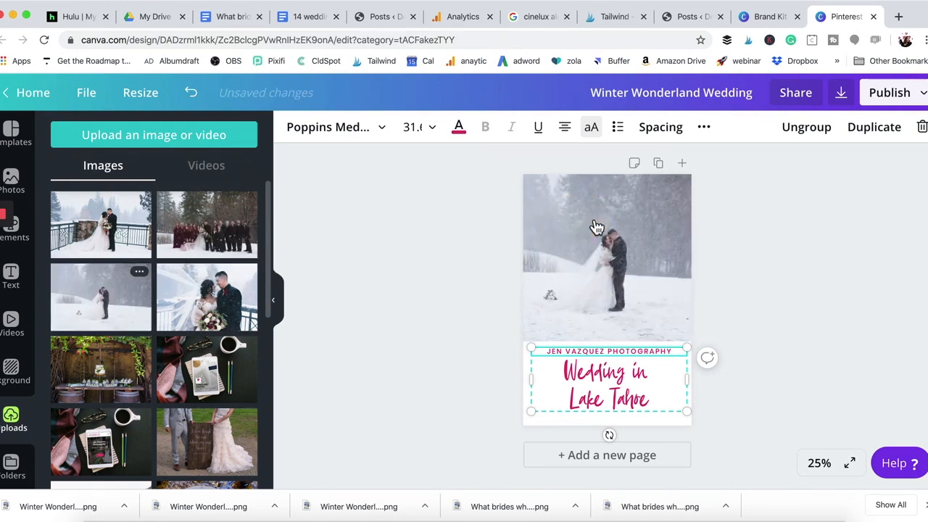
pyautogui.click(595, 263)
pyautogui.doubleClick(598, 267)
pyautogui.moveTo(607, 268); pyautogui.dragTo(632, 268)
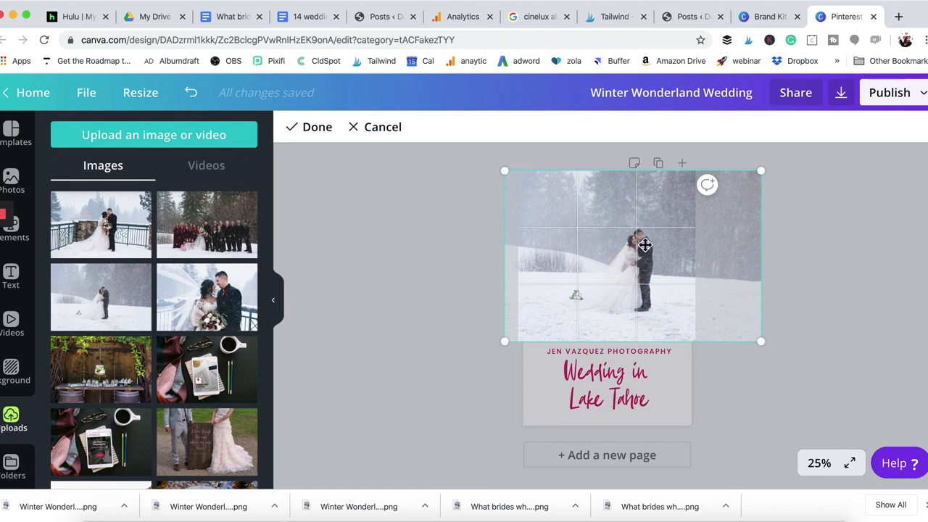
pyautogui.click(832, 247)
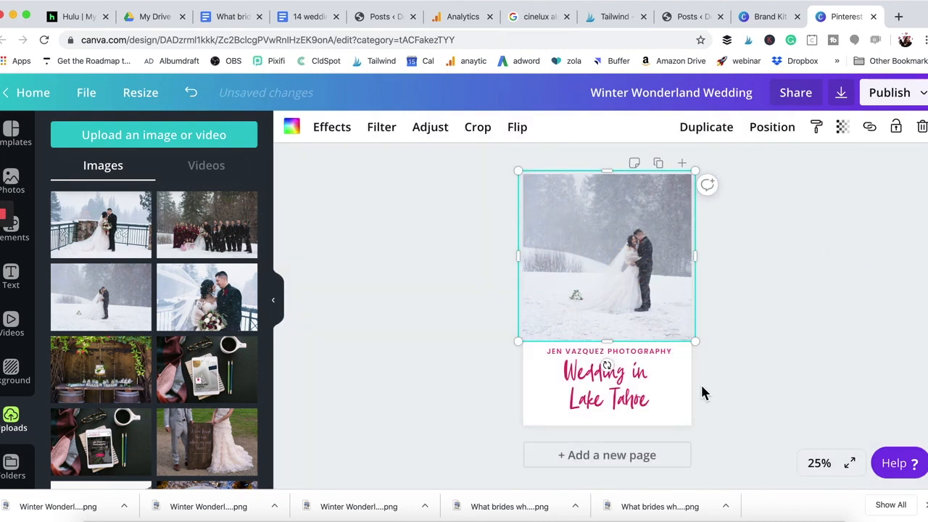
# Step: Change the pin's background color from white to the brand purple
pyautogui.click(645, 389)
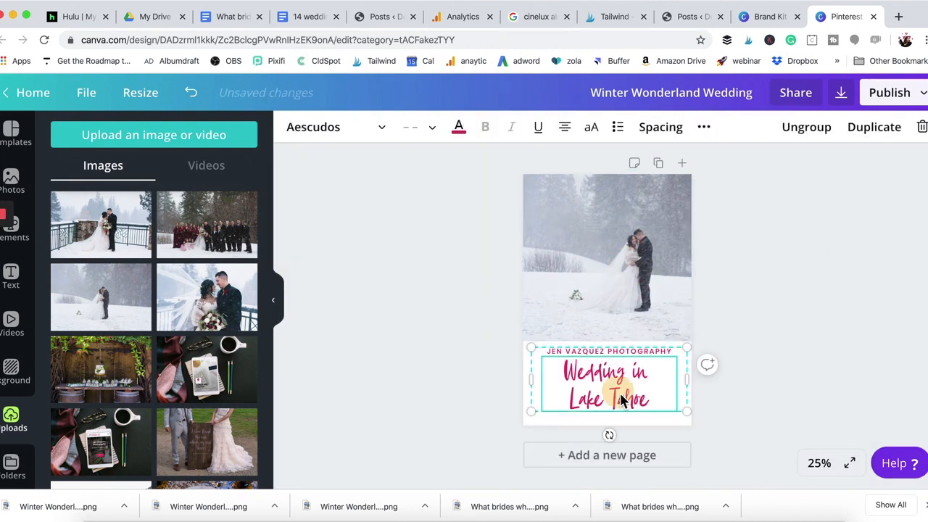
pyautogui.click(537, 423)
pyautogui.click(294, 129)
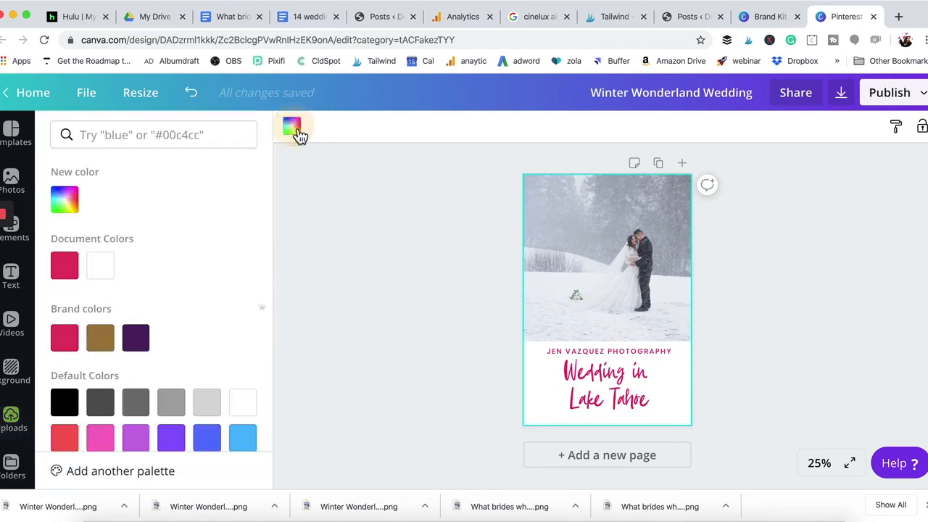
pyautogui.click(137, 341)
# Step: Recolor the whole "Wedding in Lake Tahoe" heading white
pyautogui.click(593, 390)
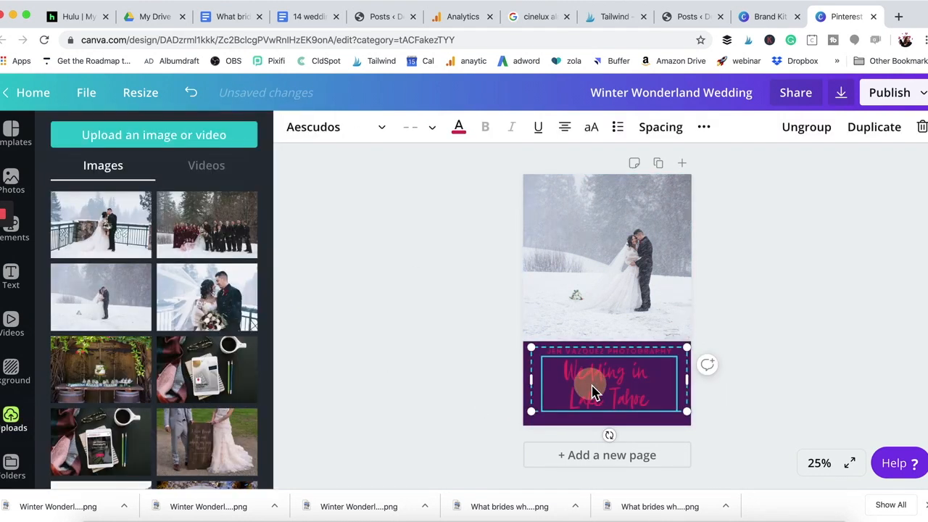
pyautogui.click(567, 374)
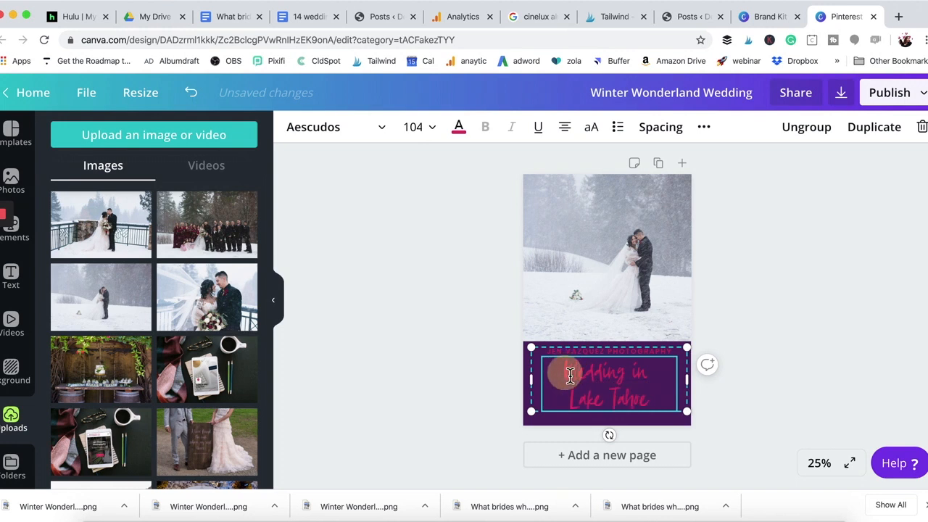
pyautogui.click(601, 379)
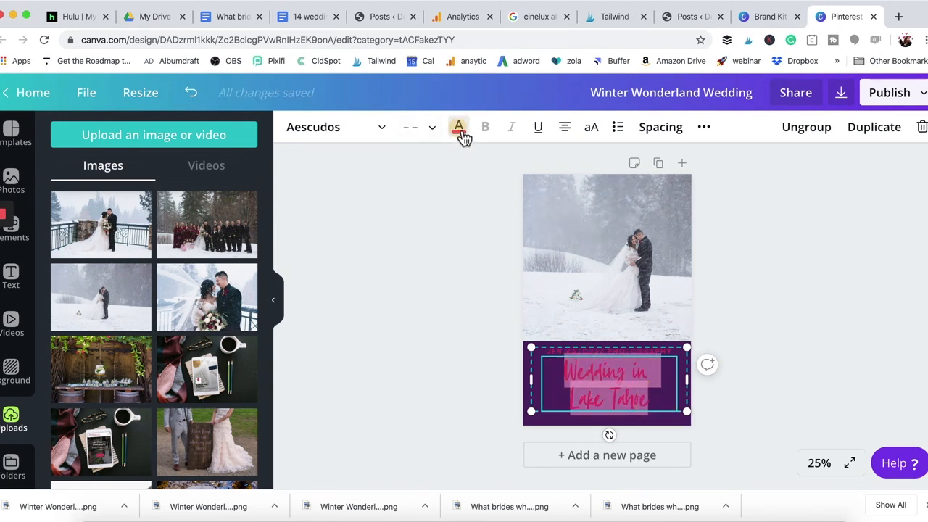
pyautogui.click(459, 133)
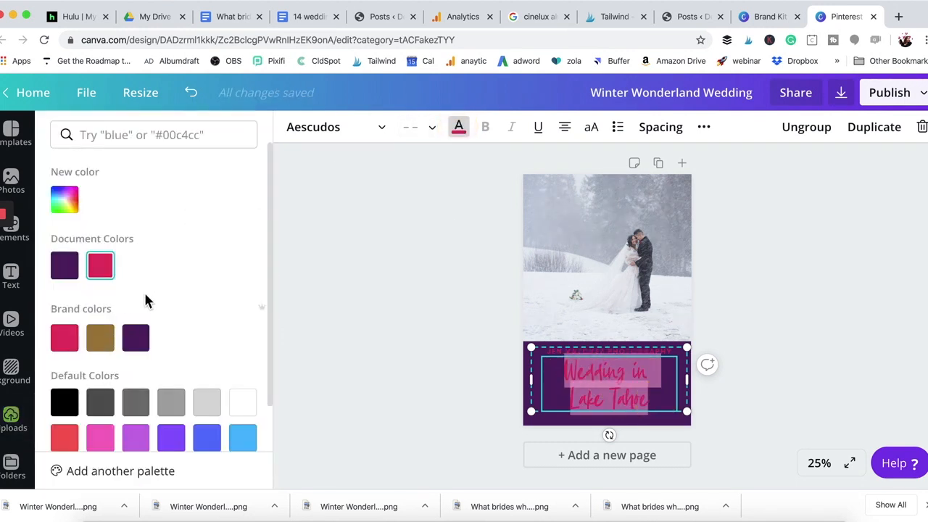
pyautogui.click(242, 402)
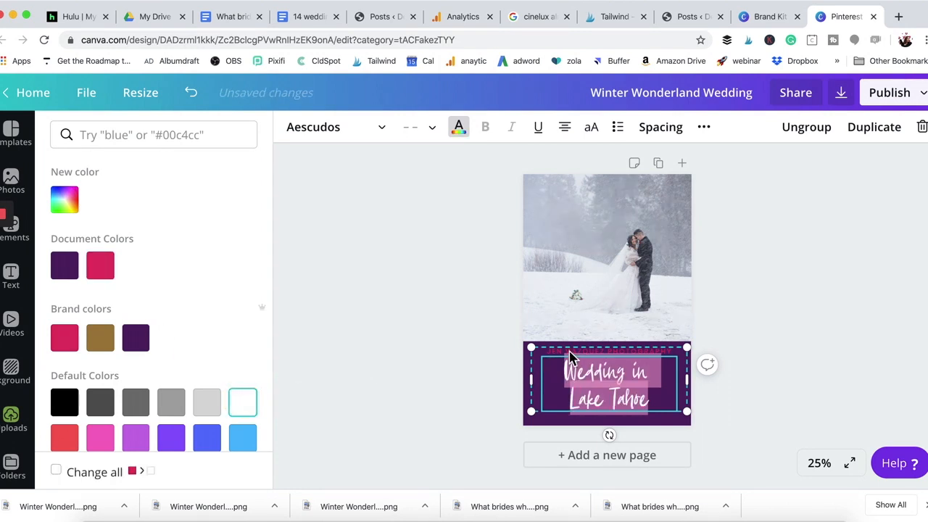
# Step: Recolor the business name line above the heading white
pyautogui.click(568, 352)
pyautogui.click(245, 412)
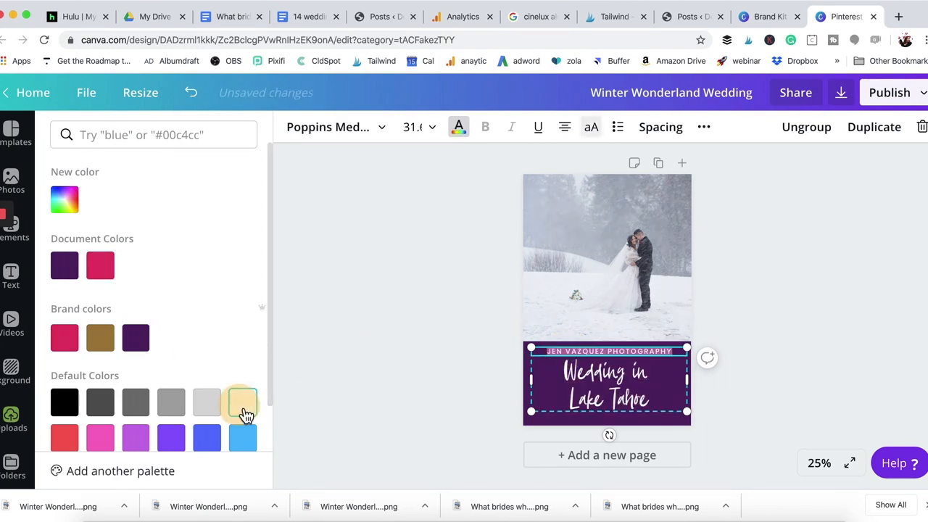
pyautogui.press('Escape')
# Step: Download the purple "Wedding in Lake Tahoe" pin as a PNG and dismiss the published message
pyautogui.click(904, 97)
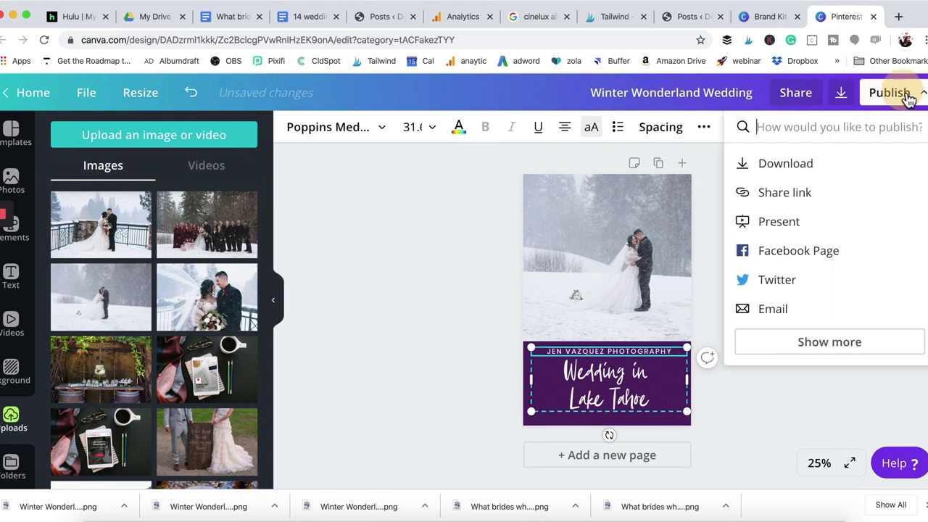
pyautogui.click(814, 167)
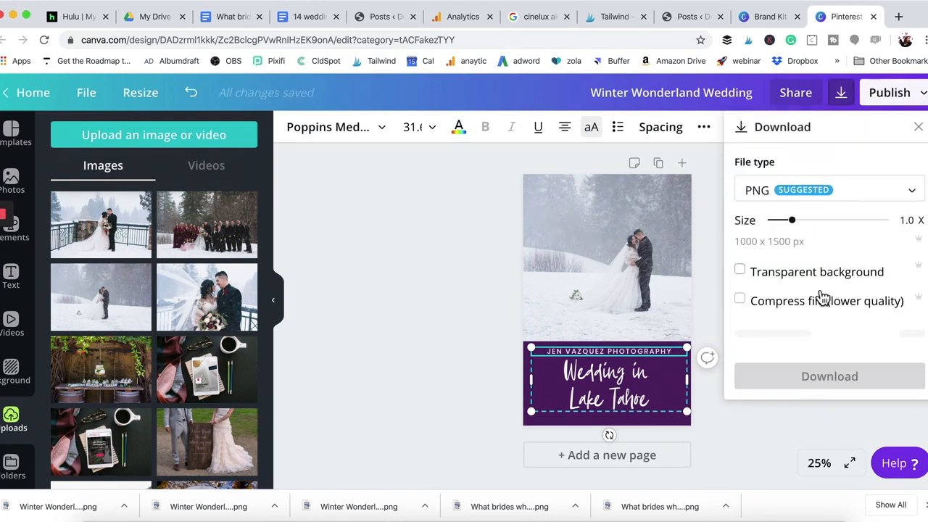
pyautogui.click(817, 348)
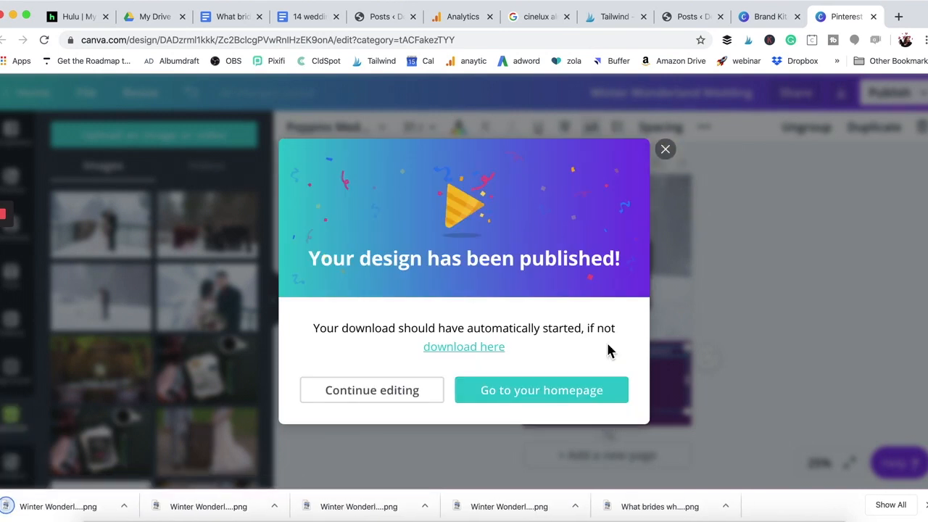
pyautogui.press('Escape')
# Step: Replace the pin's heading text with "Winter Wedding Inspiration"
pyautogui.click(602, 399)
pyautogui.click(645, 407)
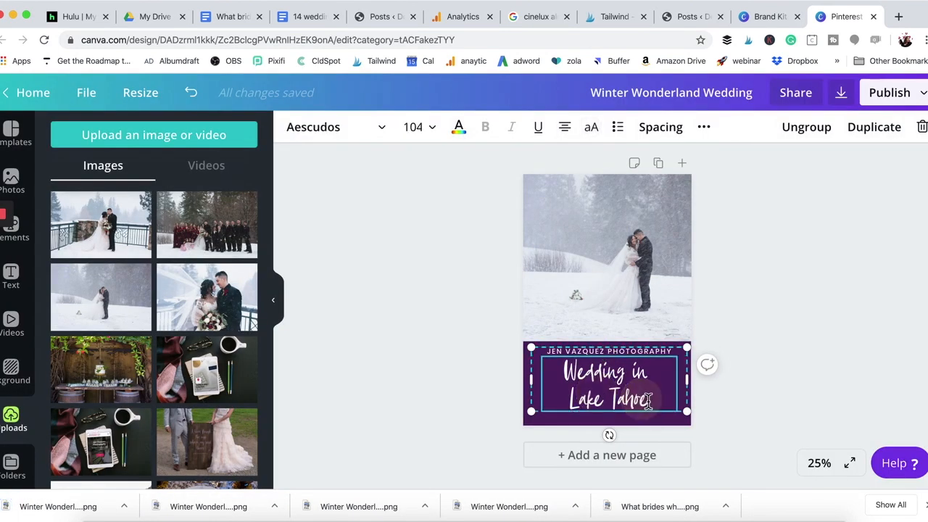
pyautogui.moveTo(645, 408); pyautogui.dragTo(564, 370)
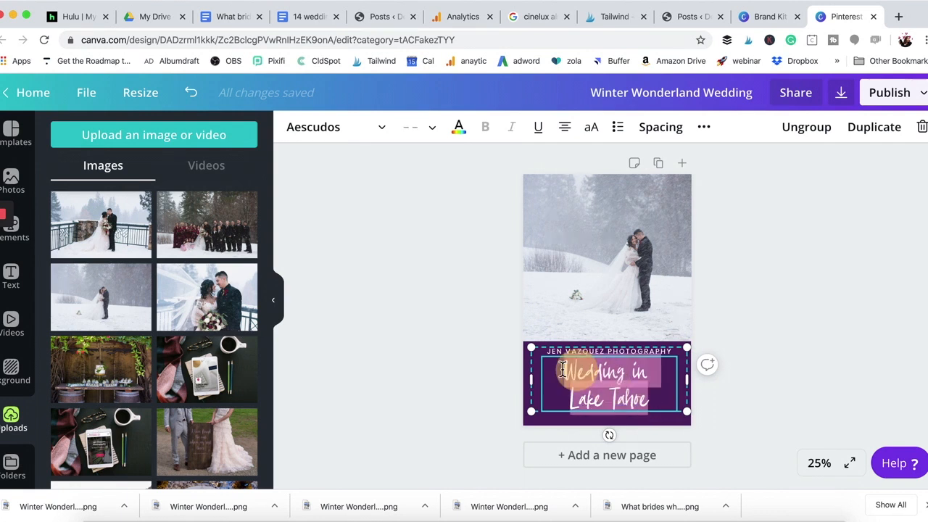
pyautogui.write('Winter')
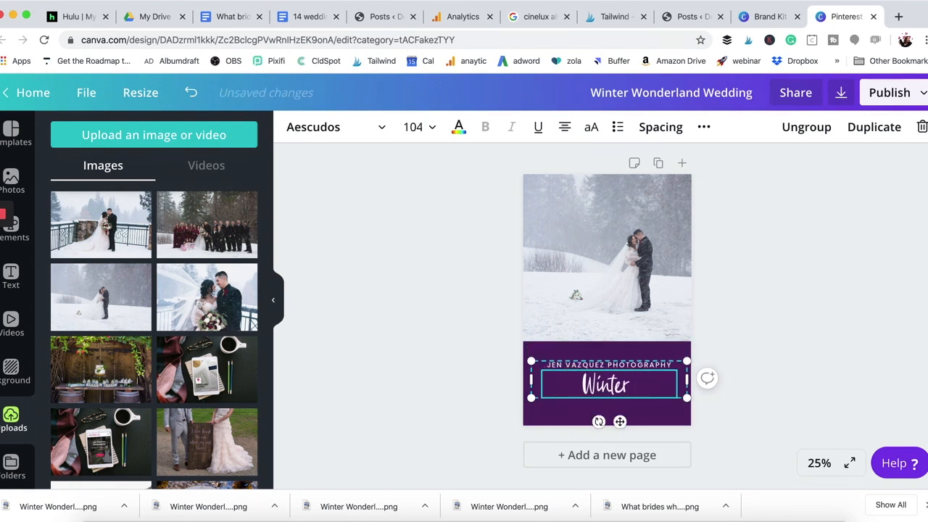
pyautogui.write(' Wedding Inspiration')
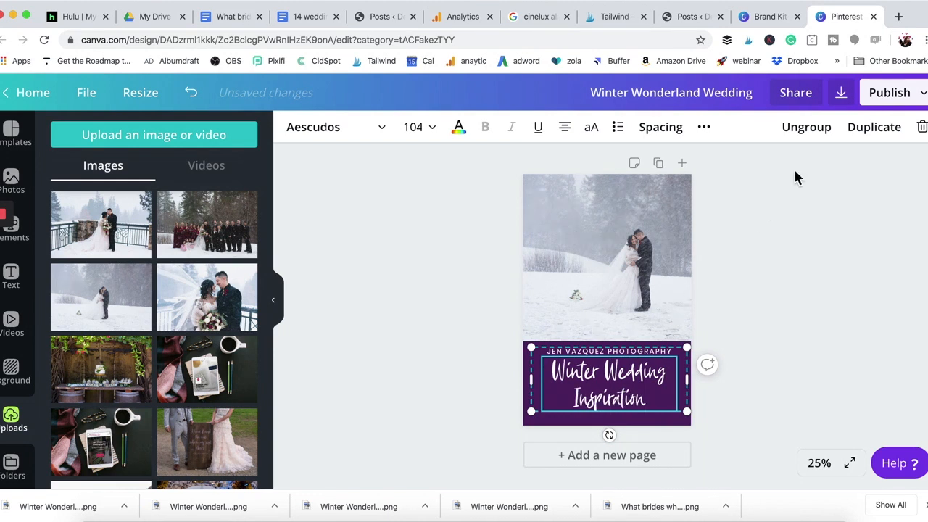
# Step: Download the purple "Winter Wedding Inspiration" pin as a PNG and dismiss the published message
pyautogui.click(892, 92)
pyautogui.click(800, 165)
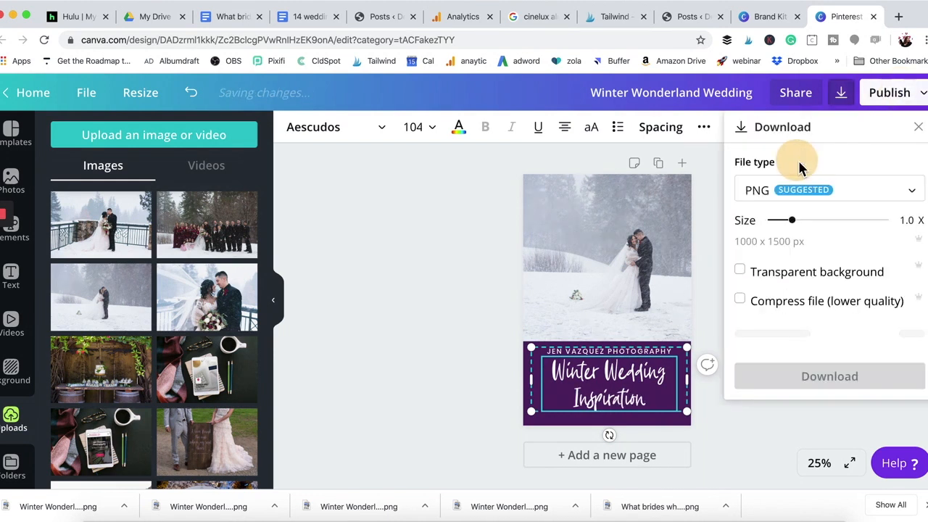
pyautogui.click(806, 352)
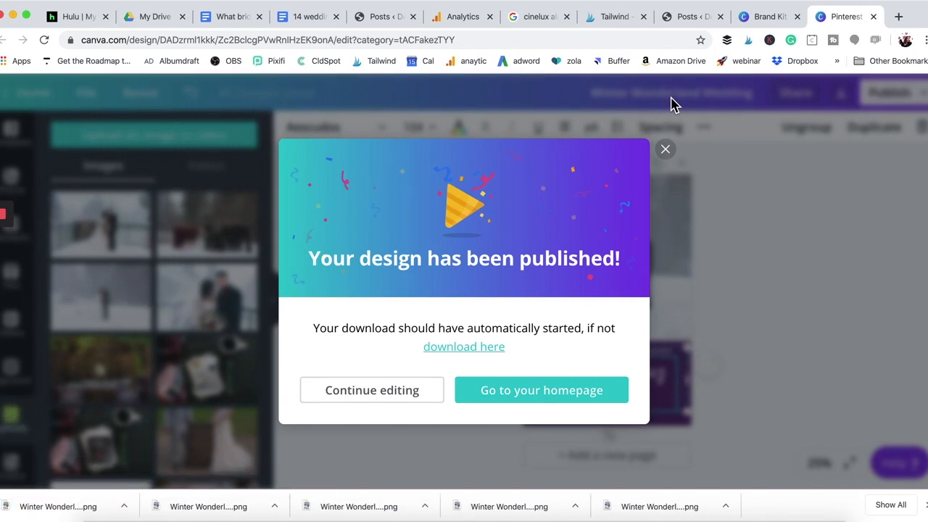
pyautogui.click(665, 150)
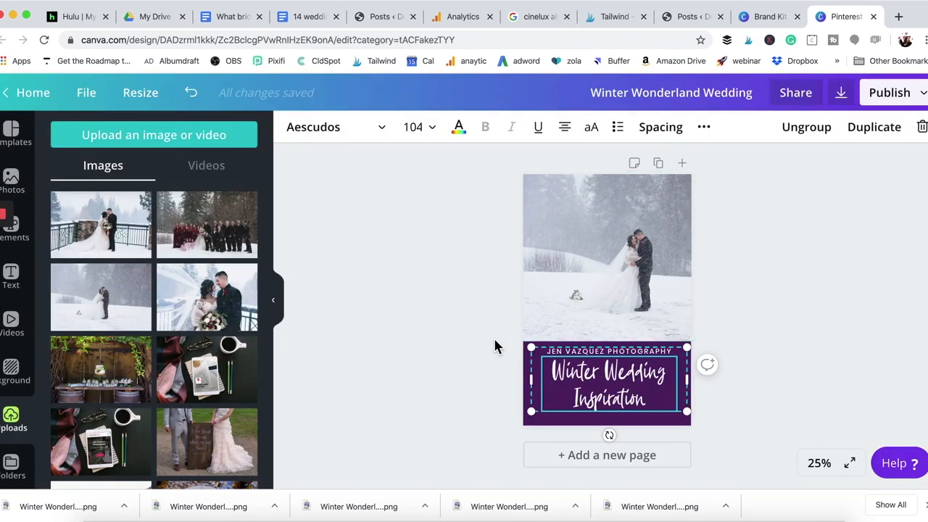
# Step: Replace the pin's photo with the uploaded snowy wedding party shot and adjust its position within the frame
pyautogui.click(112, 239)
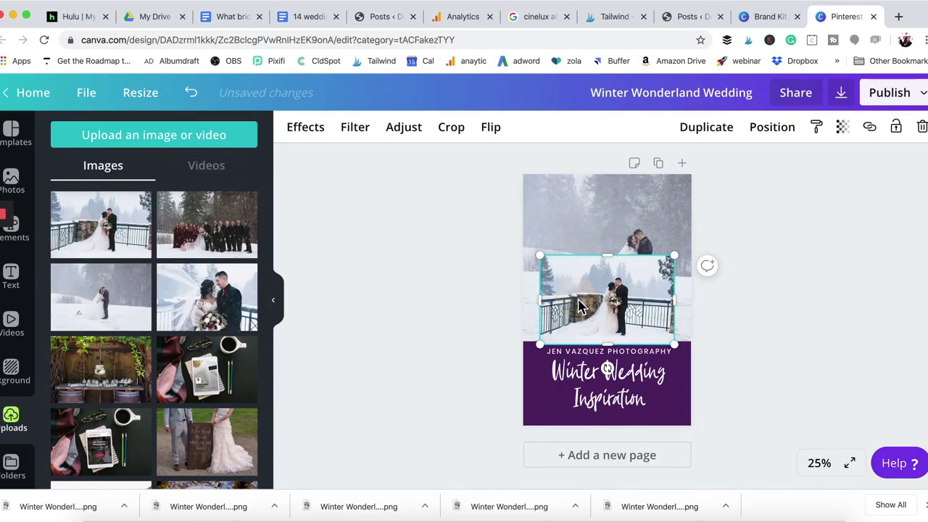
pyautogui.press('Delete')
pyautogui.moveTo(209, 234); pyautogui.dragTo(576, 222)
pyautogui.doubleClick(622, 262)
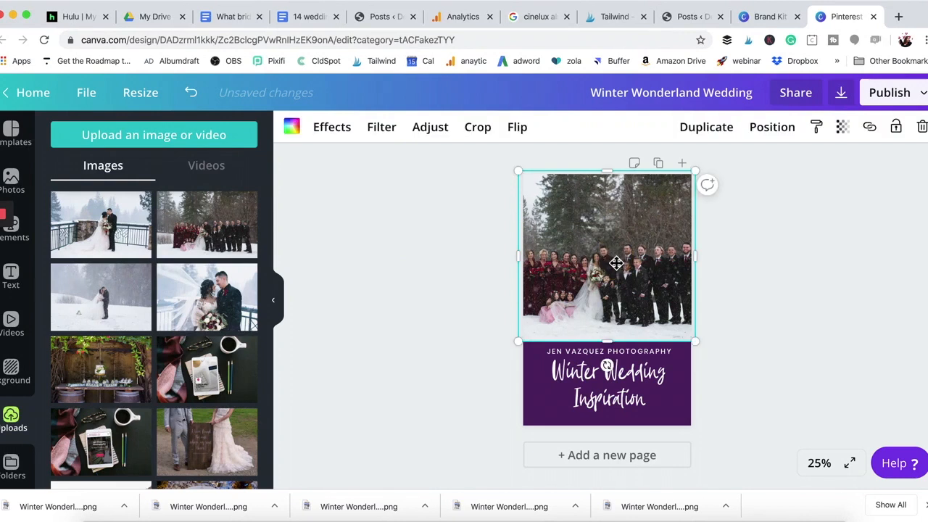
pyautogui.moveTo(622, 262); pyautogui.dragTo(622, 264)
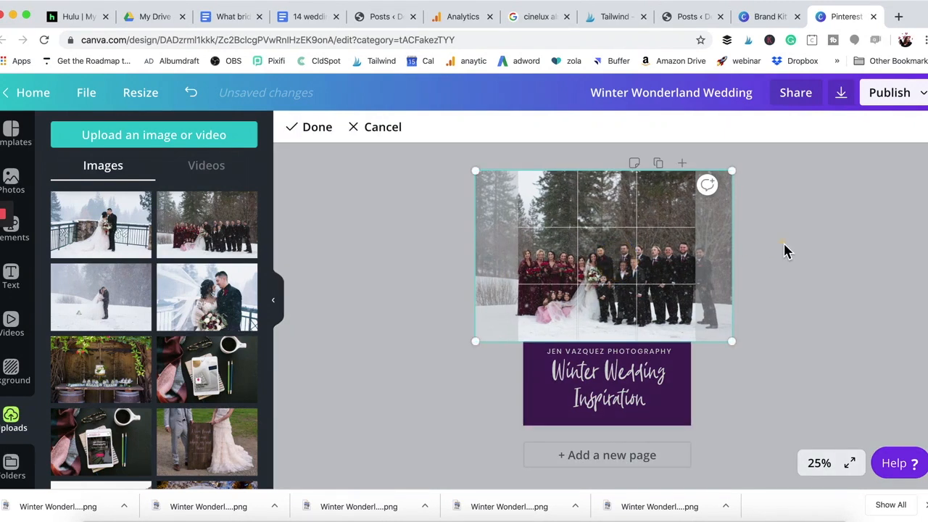
pyautogui.click(783, 241)
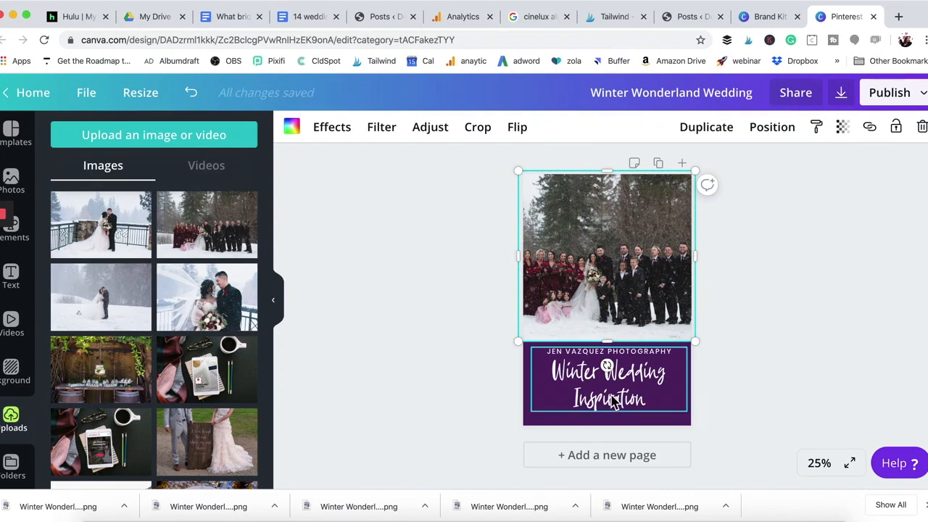
# Step: Check the Brand Kit from the background color options, close it, and change the pin's background to the gold-brown brand color
pyautogui.click(546, 417)
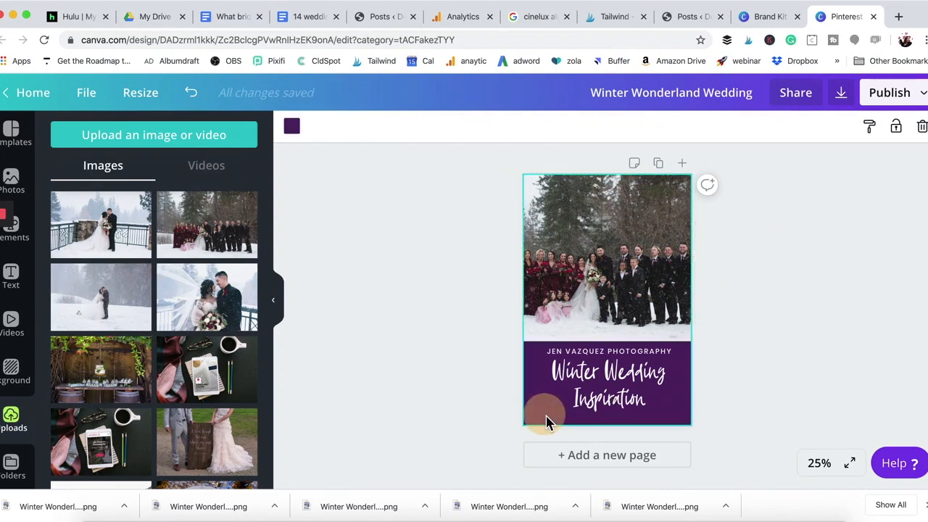
pyautogui.click(292, 131)
pyautogui.scroll(-2, 190, 384)
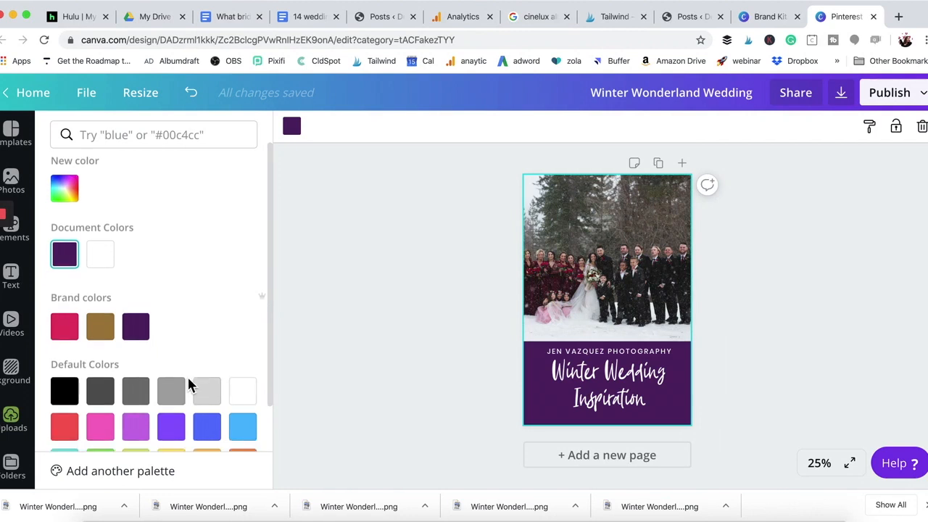
pyautogui.click(129, 473)
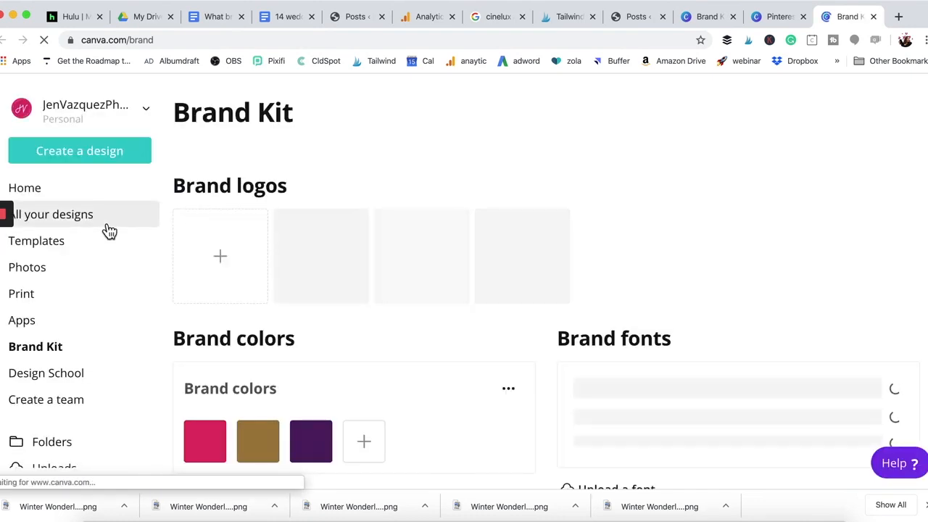
pyautogui.scroll(-5, 420, 385)
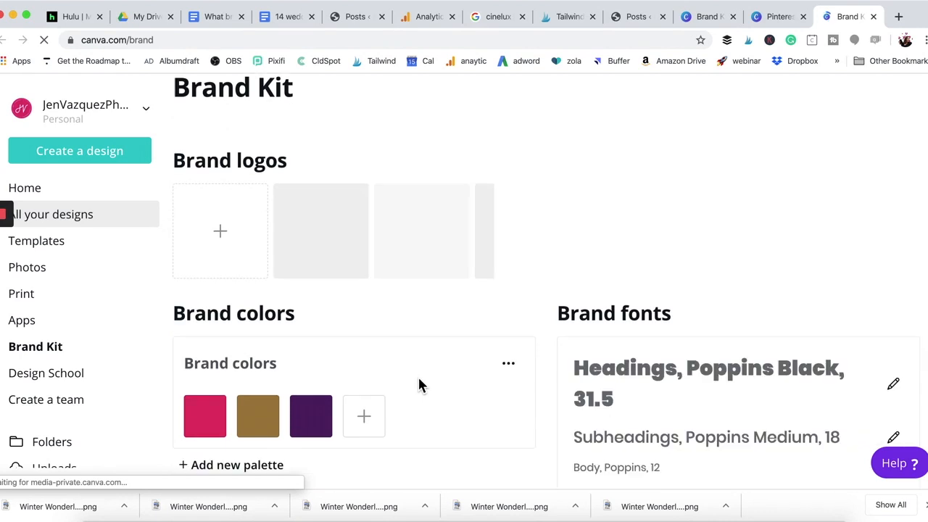
pyautogui.scroll(5, 419, 386)
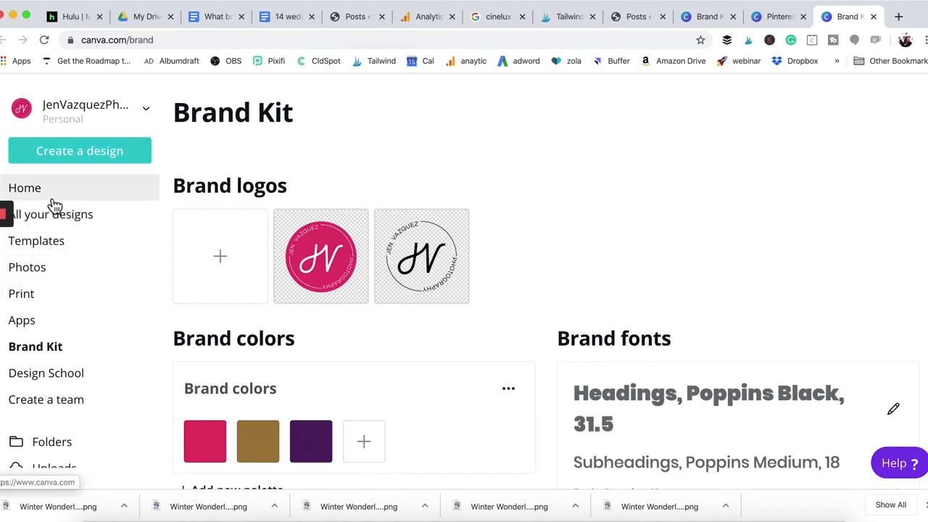
pyautogui.click(875, 16)
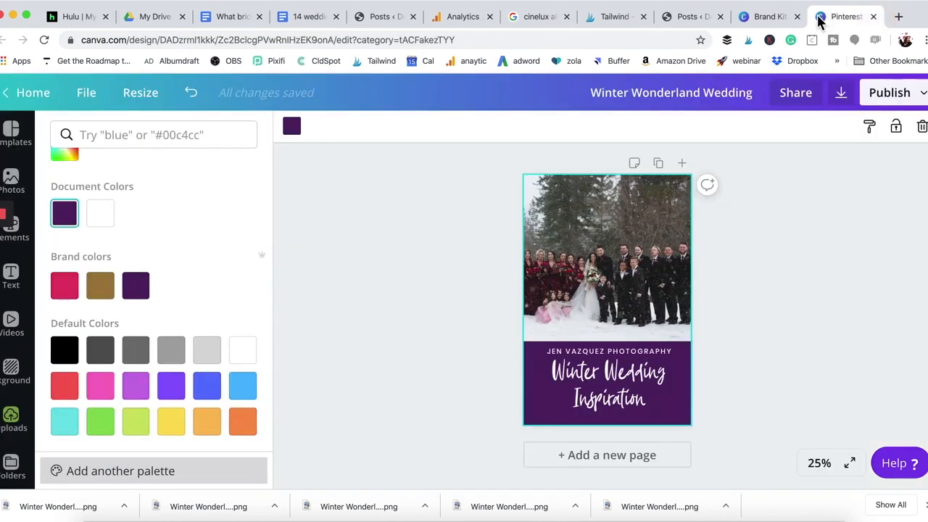
pyautogui.click(104, 296)
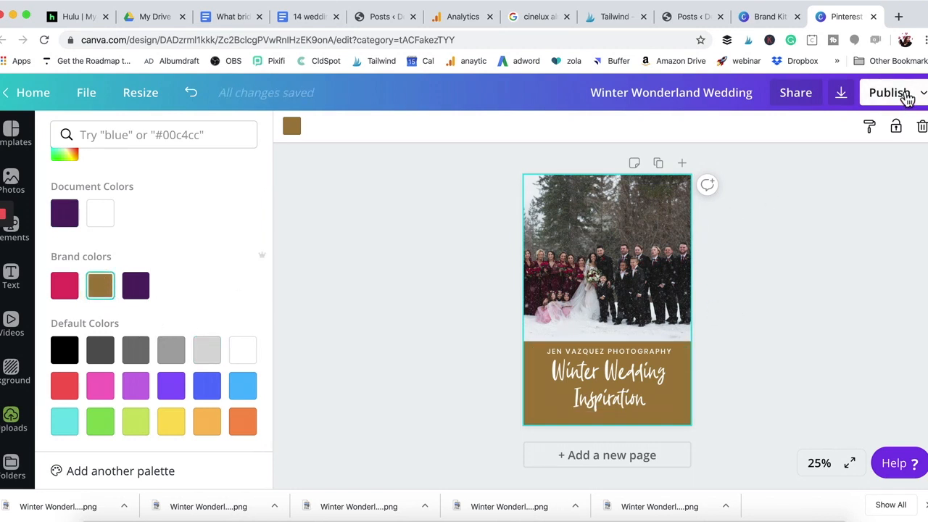
# Step: Download the gold-brown "Winter Wedding Inspiration" pin as a PNG
pyautogui.click(906, 98)
pyautogui.click(824, 164)
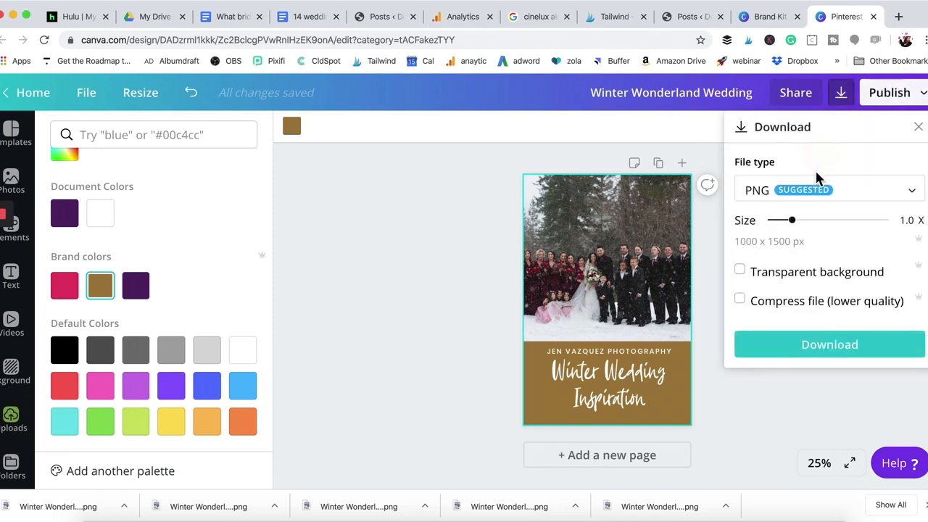
pyautogui.click(824, 346)
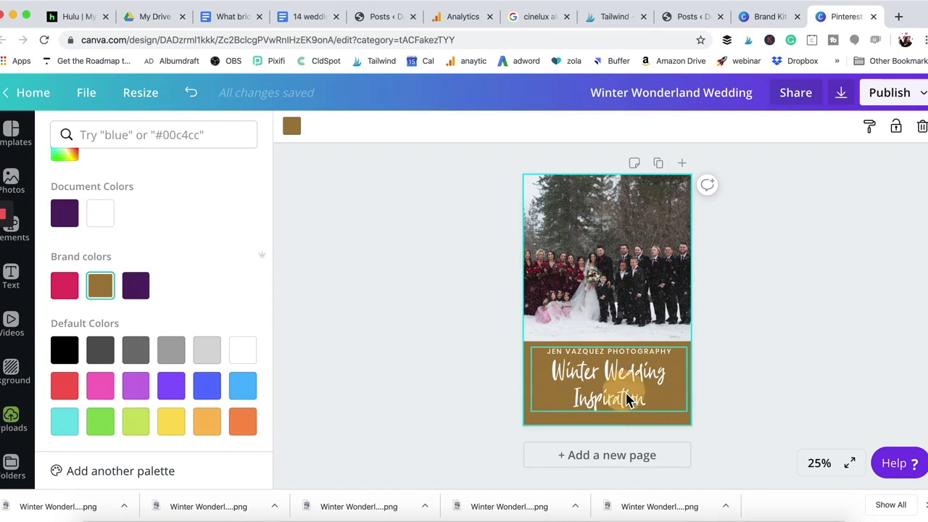
# Step: Replace the pin's heading text with "Wedding Party in the Snow"
pyautogui.doubleClick(626, 397)
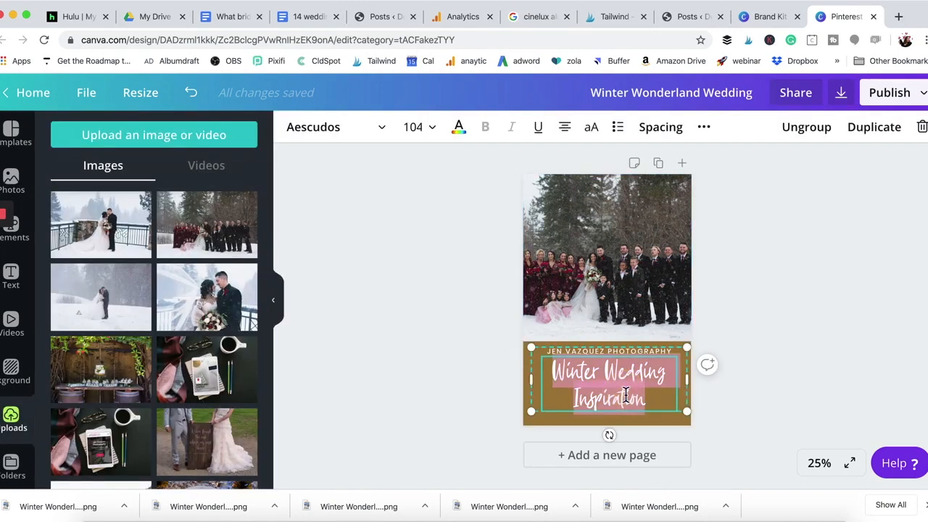
pyautogui.write('Wedding Par')
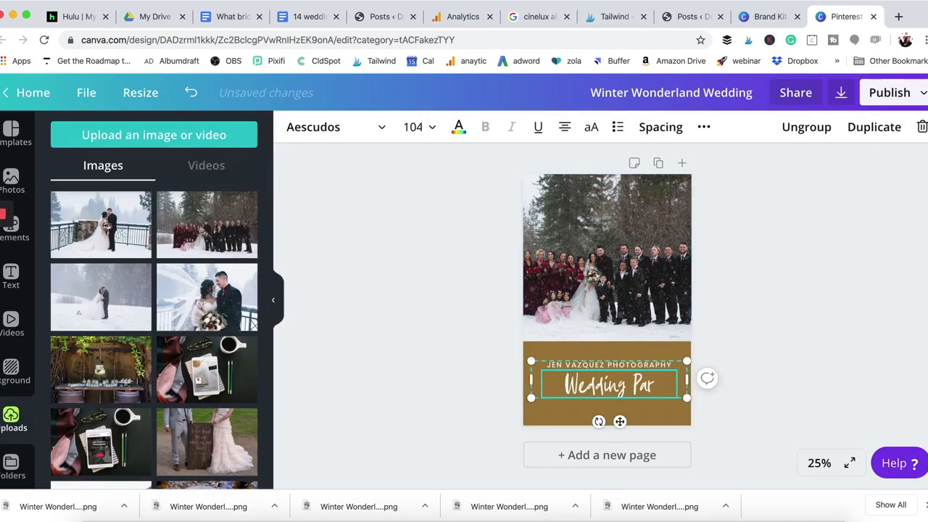
pyautogui.write('ty in the Snow')
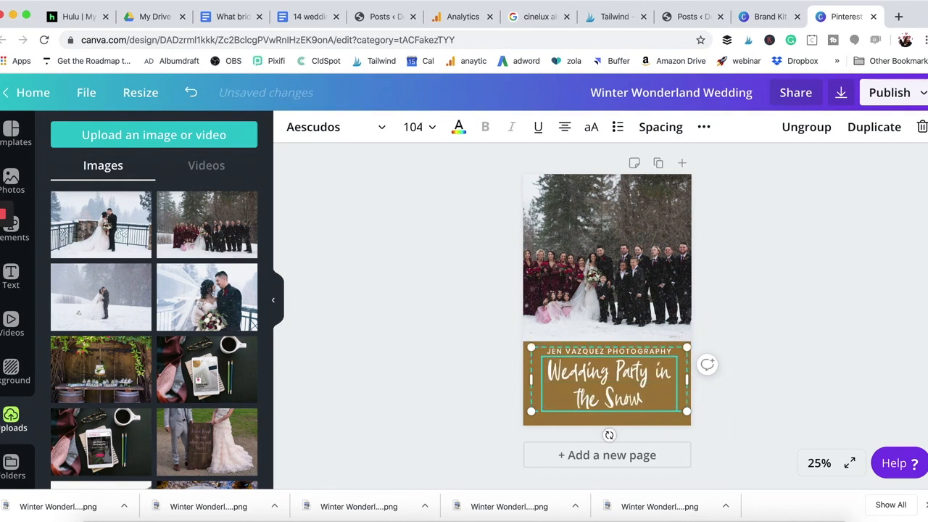
# Step: Download the gold-brown "Wedding Party in the Snow" pin as a PNG and dismiss the published message
pyautogui.click(902, 94)
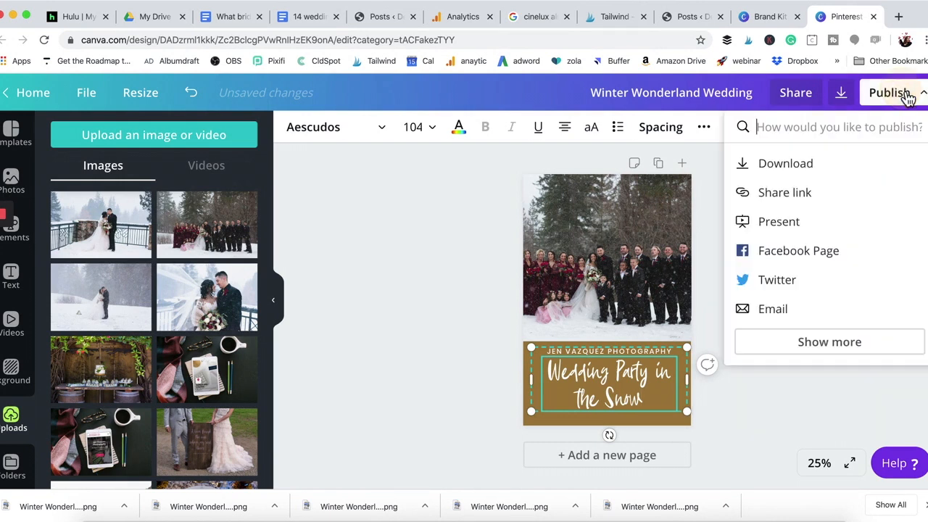
pyautogui.click(790, 163)
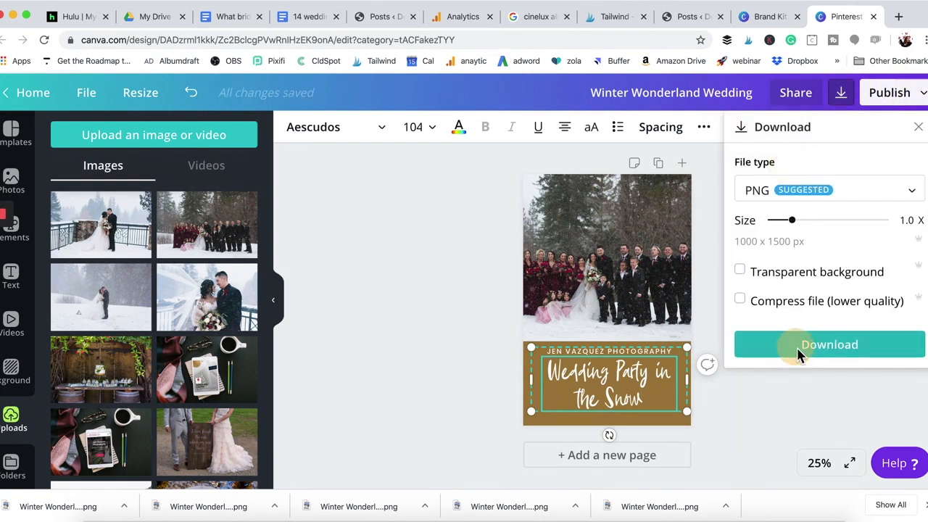
pyautogui.click(797, 348)
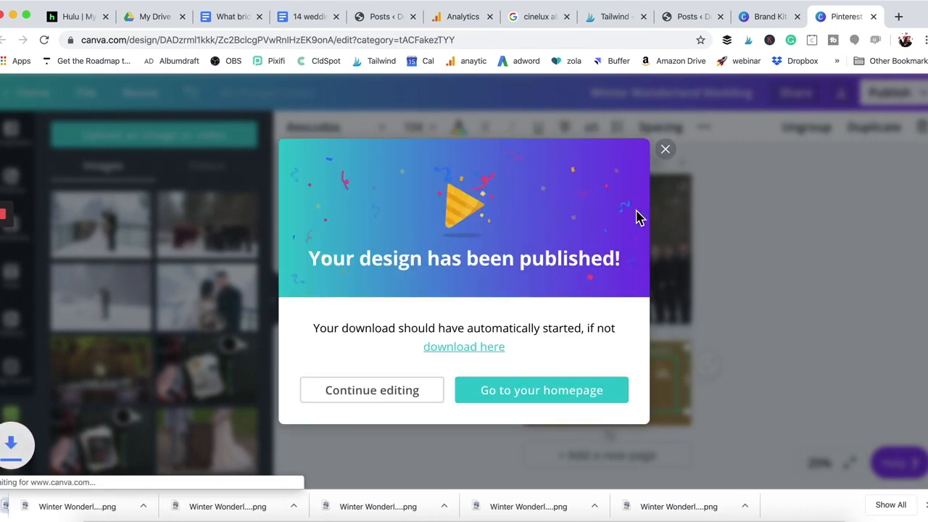
pyautogui.click(666, 153)
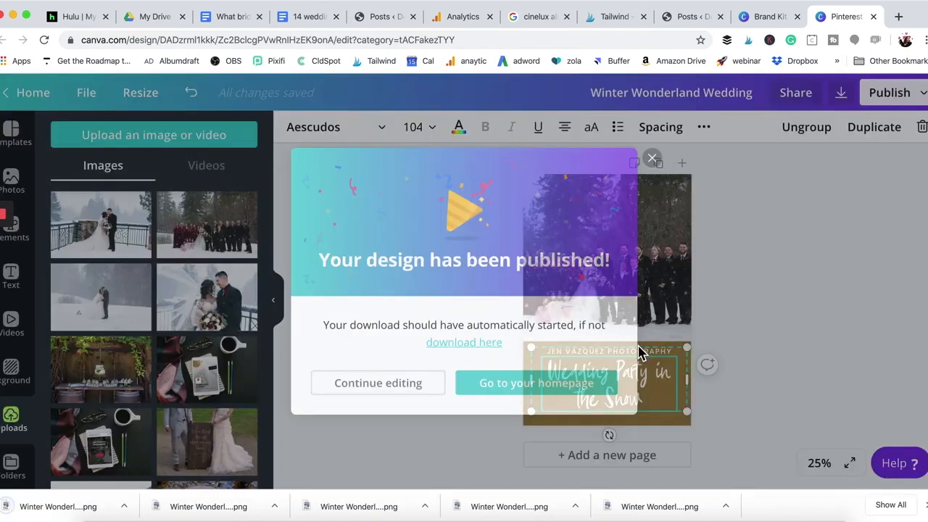
# Step: Try to rearrange the pin by selecting the photo and text block together and moving them within the page
pyautogui.moveTo(682, 422); pyautogui.dragTo(683, 234)
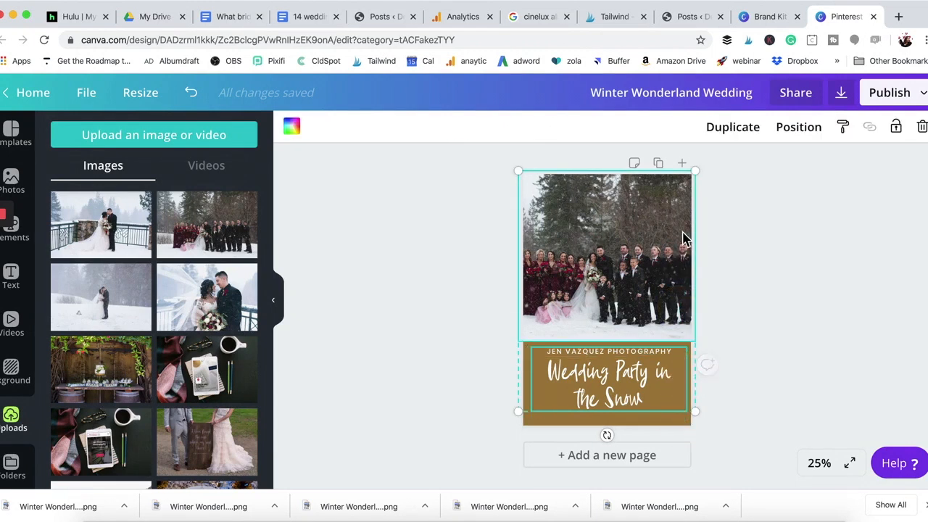
pyautogui.moveTo(687, 304); pyautogui.dragTo(668, 268)
pyautogui.moveTo(546, 216); pyautogui.dragTo(646, 207)
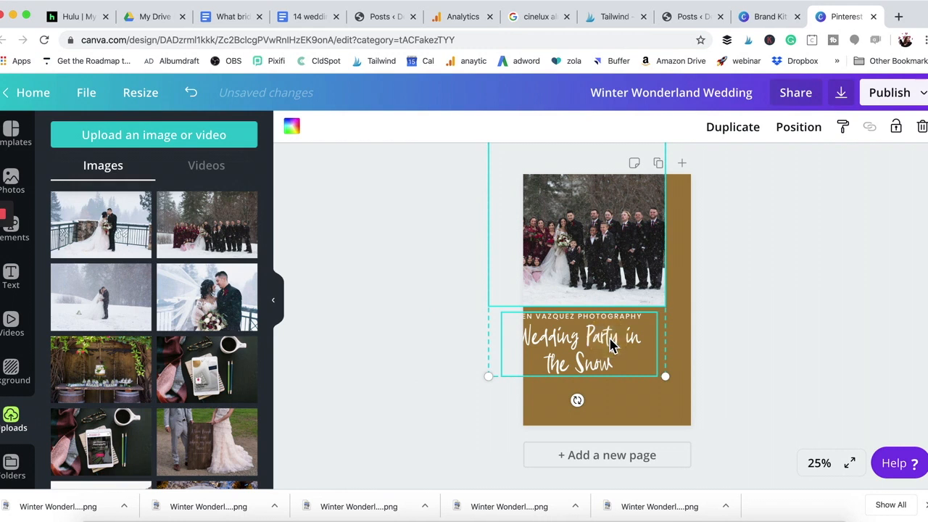
pyautogui.click(631, 366)
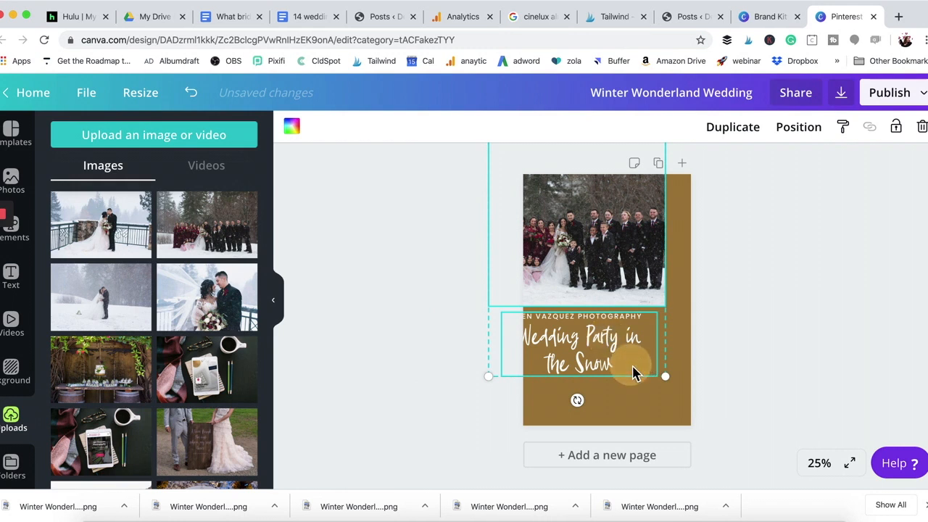
pyautogui.click(620, 369)
pyautogui.moveTo(613, 371); pyautogui.dragTo(648, 418)
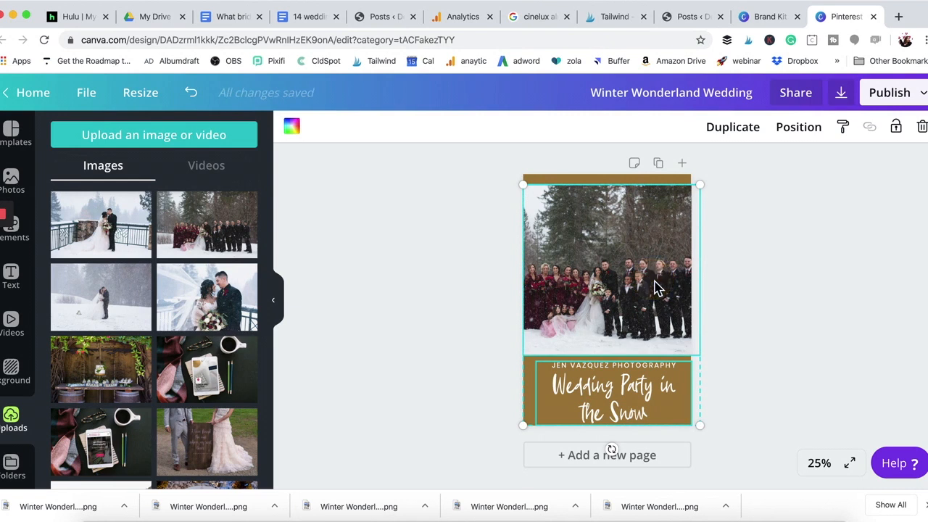
# Step: Delete the wedding party photo along with its frame and move the text block to the top of the pin
pyautogui.click(758, 286)
pyautogui.click(666, 281)
pyautogui.press('Delete')
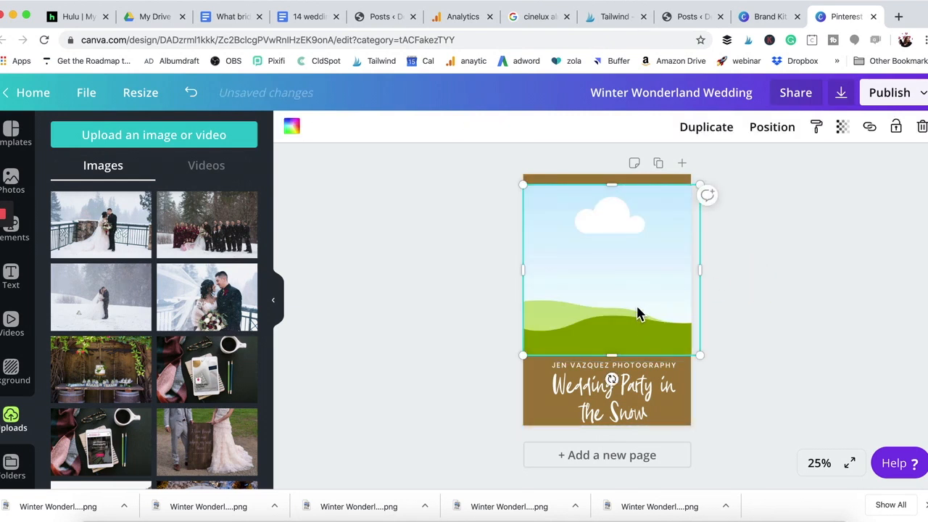
pyautogui.press('Delete')
pyautogui.moveTo(641, 374); pyautogui.dragTo(636, 201)
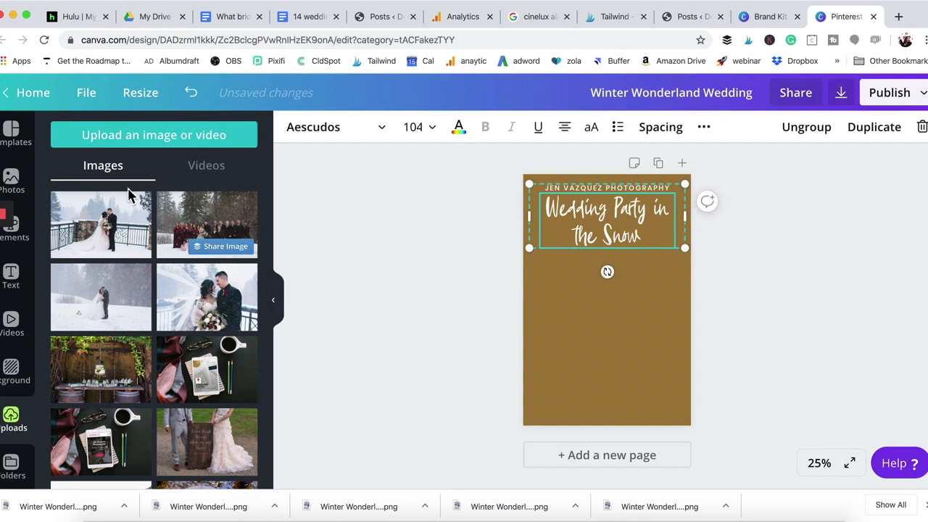
# Step: Add a single-photo grid, shrink it to the pin's lower part, and center the text block in the area above it
pyautogui.click(27, 244)
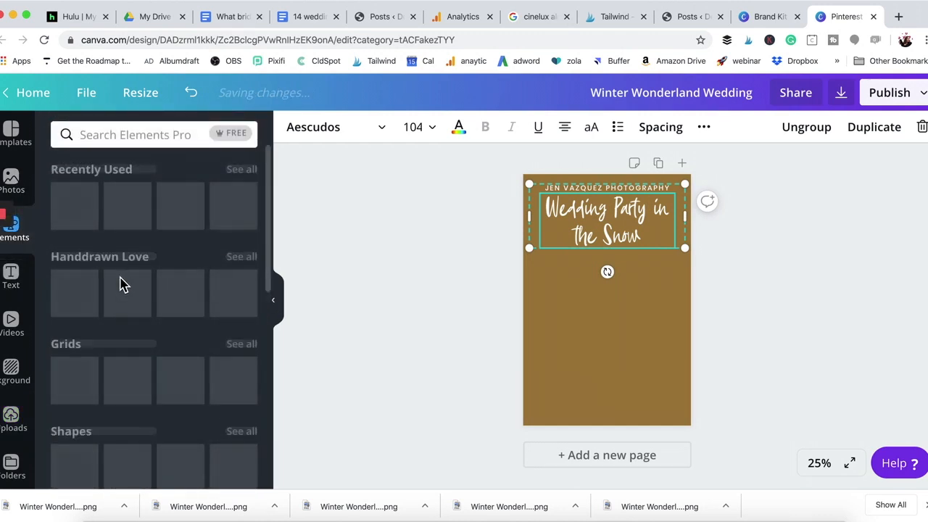
pyautogui.moveTo(79, 395); pyautogui.dragTo(597, 336)
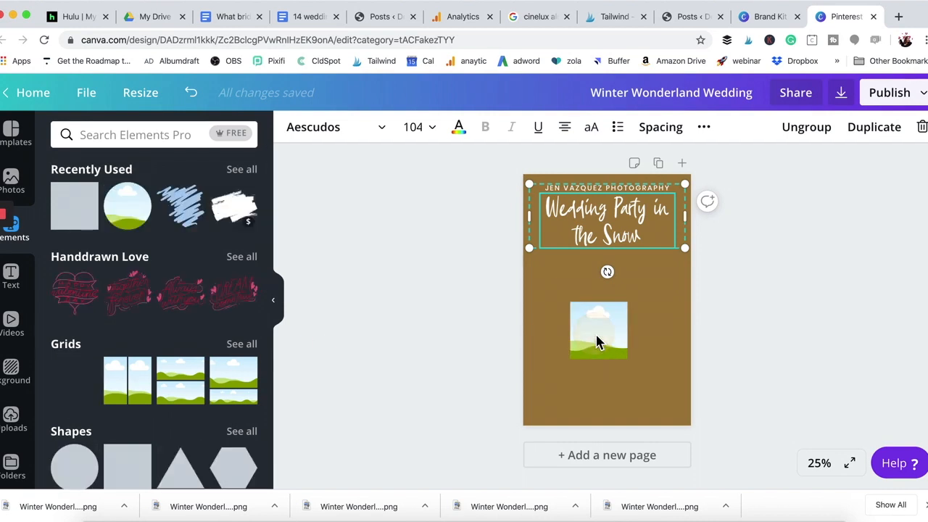
pyautogui.click(613, 178)
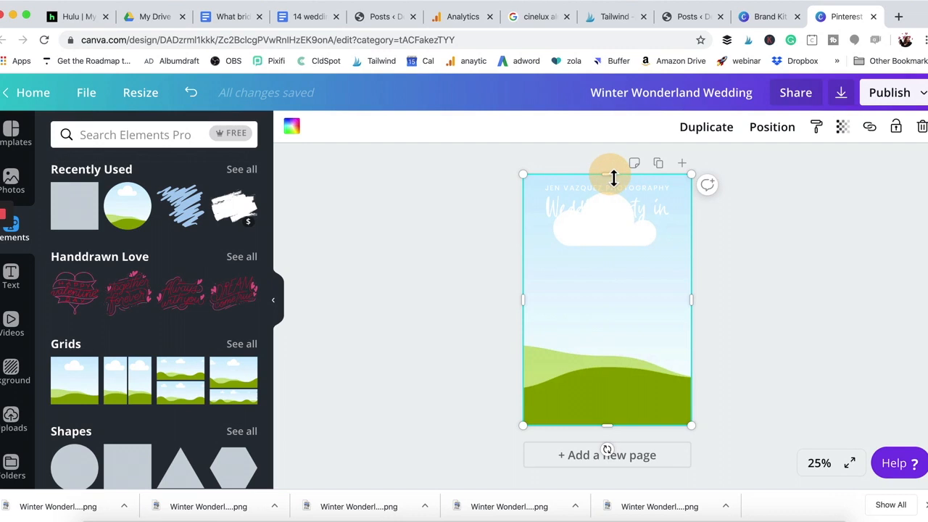
pyautogui.moveTo(613, 227); pyautogui.dragTo(614, 284)
pyautogui.moveTo(615, 242); pyautogui.dragTo(616, 263)
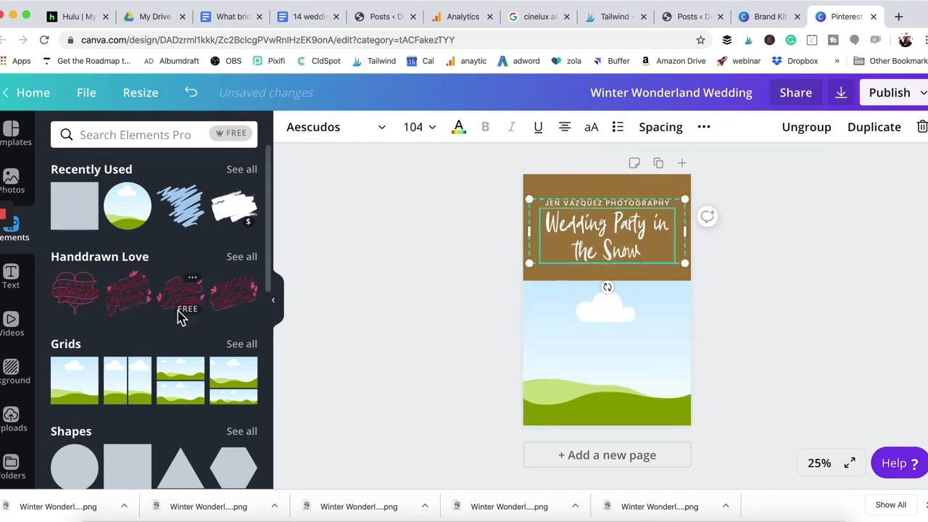
# Step: Fill the lower grid with the uploaded snowy wedding party photo and shift the framed photo slightly up and to the left
pyautogui.click(12, 419)
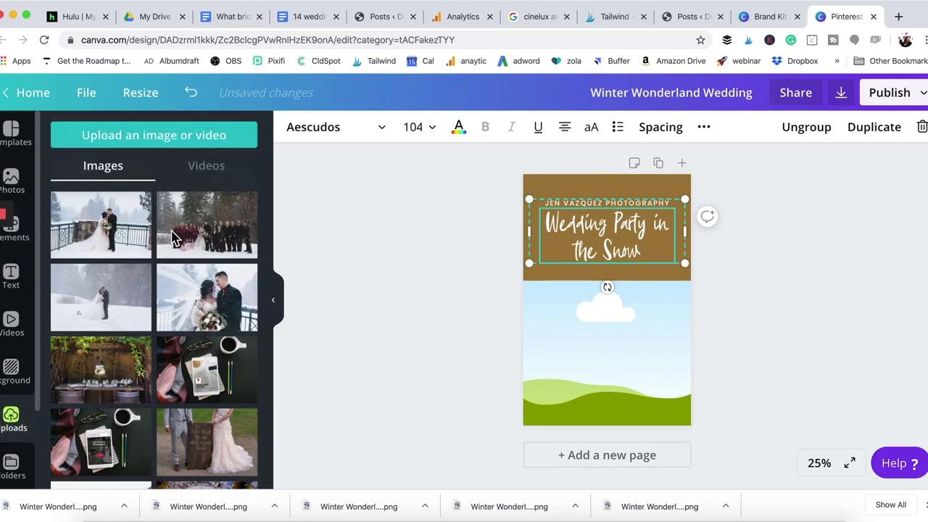
pyautogui.moveTo(428, 279); pyautogui.dragTo(597, 351)
pyautogui.doubleClick(613, 353)
pyautogui.doubleClick(594, 370)
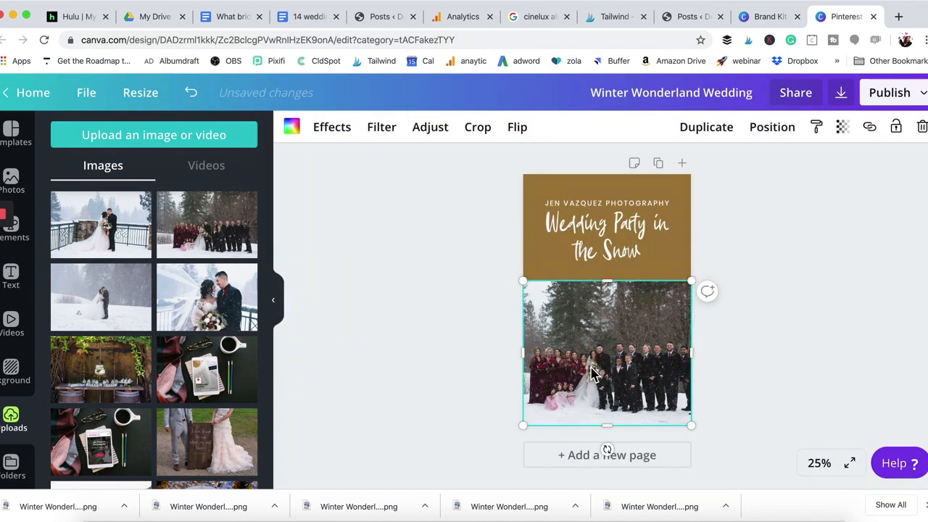
pyautogui.click(586, 374)
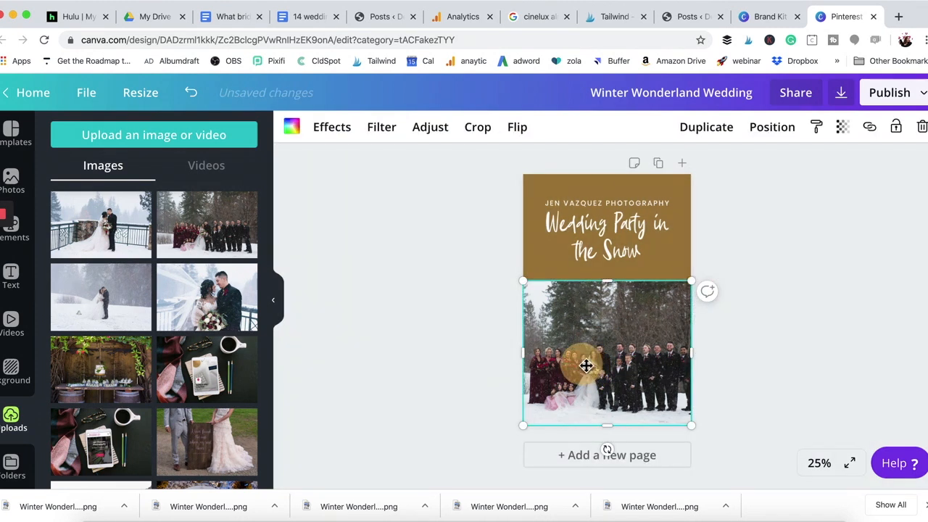
pyautogui.doubleClick(586, 366)
pyautogui.moveTo(587, 366); pyautogui.dragTo(628, 404)
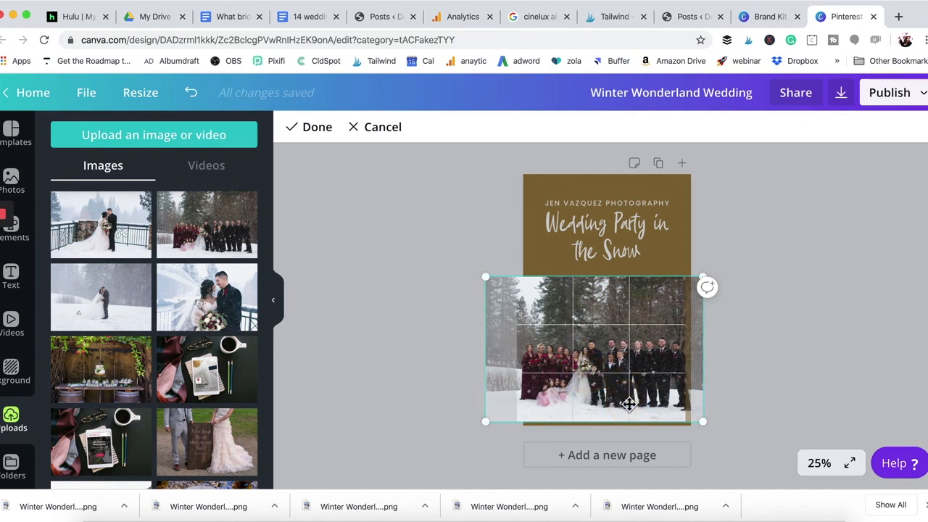
# Step: Extend the photo frame to the pin's right and bottom edges so it covers the lower part, then deselect it
pyautogui.click(815, 355)
pyautogui.moveTo(692, 349); pyautogui.dragTo(698, 348)
pyautogui.moveTo(610, 422); pyautogui.dragTo(607, 429)
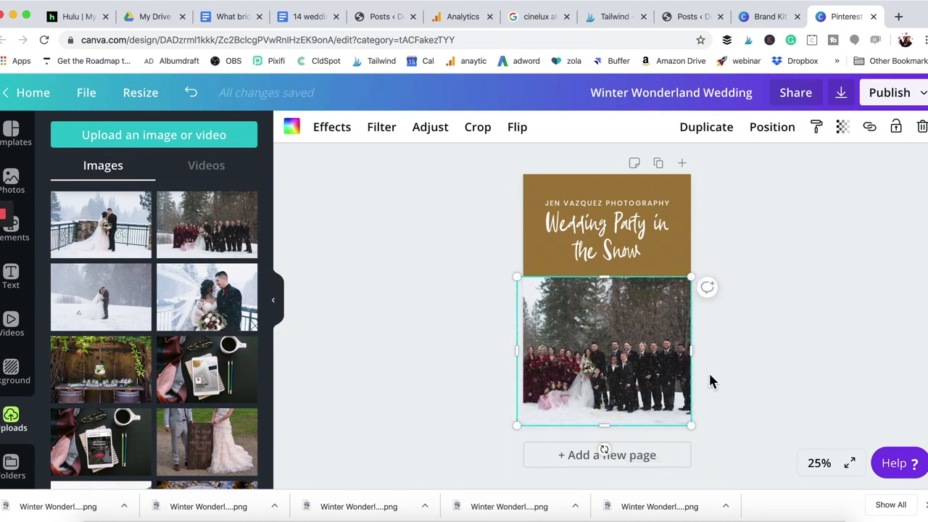
pyautogui.click(736, 360)
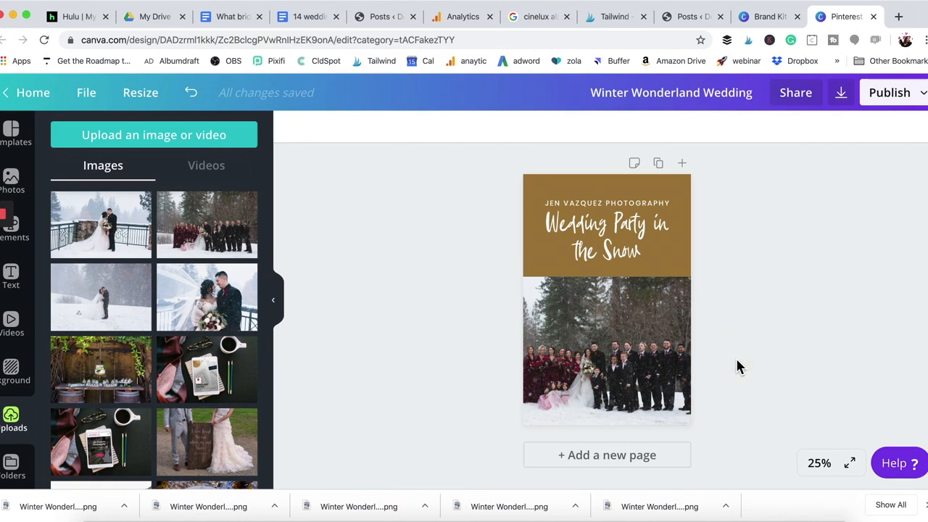
# Step: Change the pin's background color to white
pyautogui.click(586, 182)
pyautogui.click(292, 128)
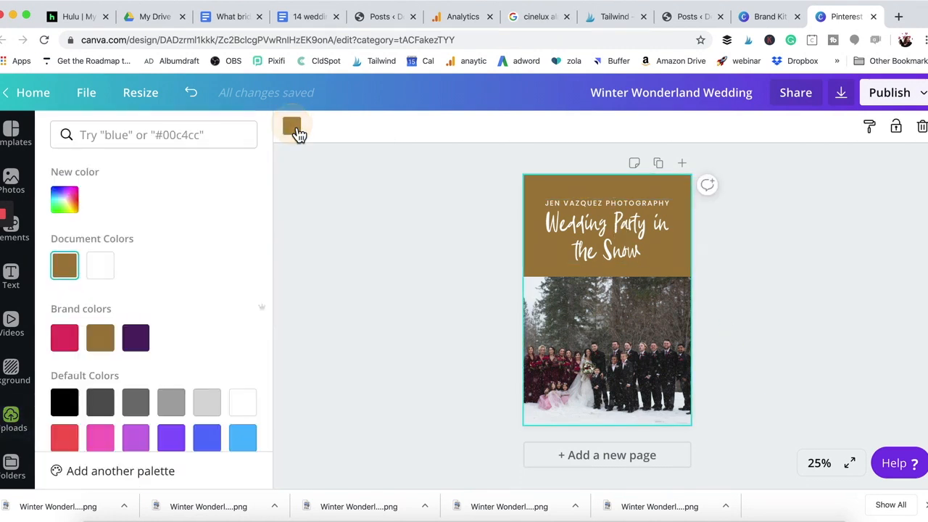
pyautogui.click(99, 274)
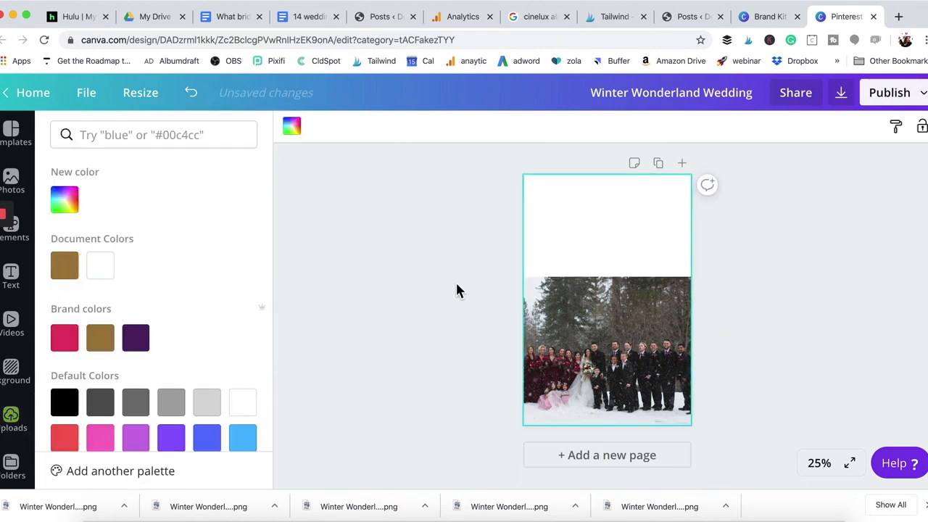
# Step: Change the color of the "Wedding Party in the Snow" heading to black
pyautogui.click(618, 230)
pyautogui.click(618, 231)
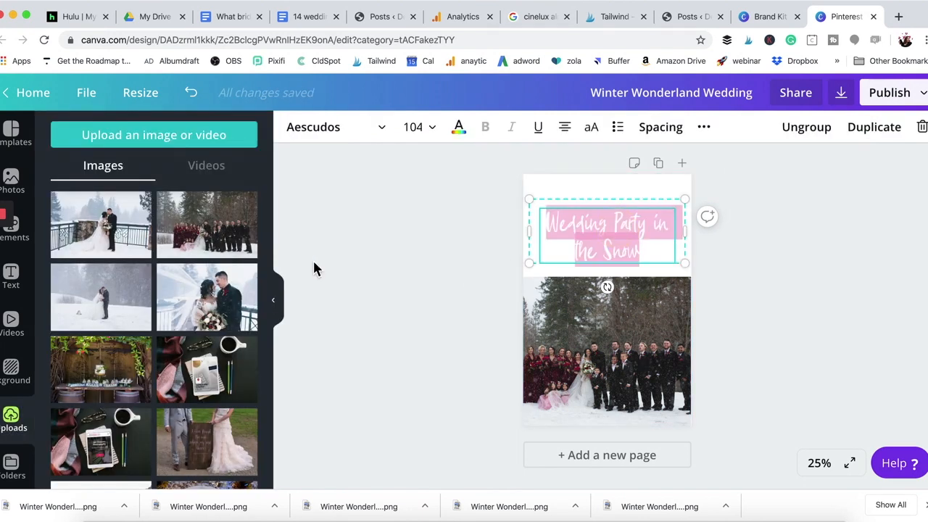
pyautogui.click(459, 131)
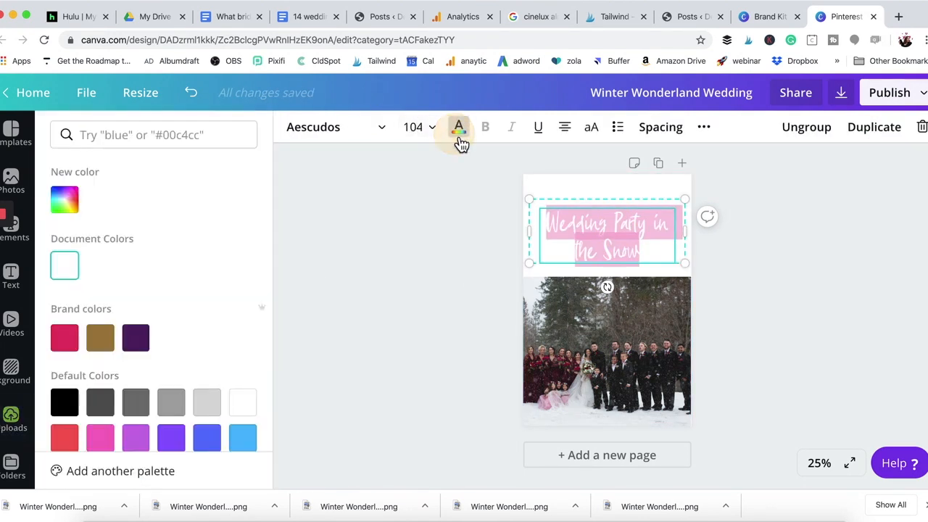
pyautogui.click(64, 402)
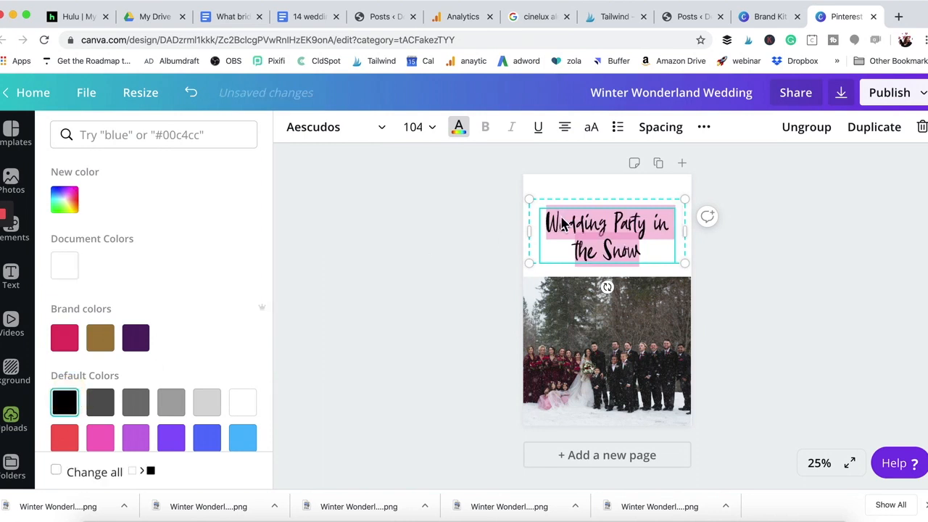
# Step: Change the color of the photography business name above the heading to black
pyautogui.click(613, 195)
pyautogui.click(593, 192)
pyautogui.click(611, 201)
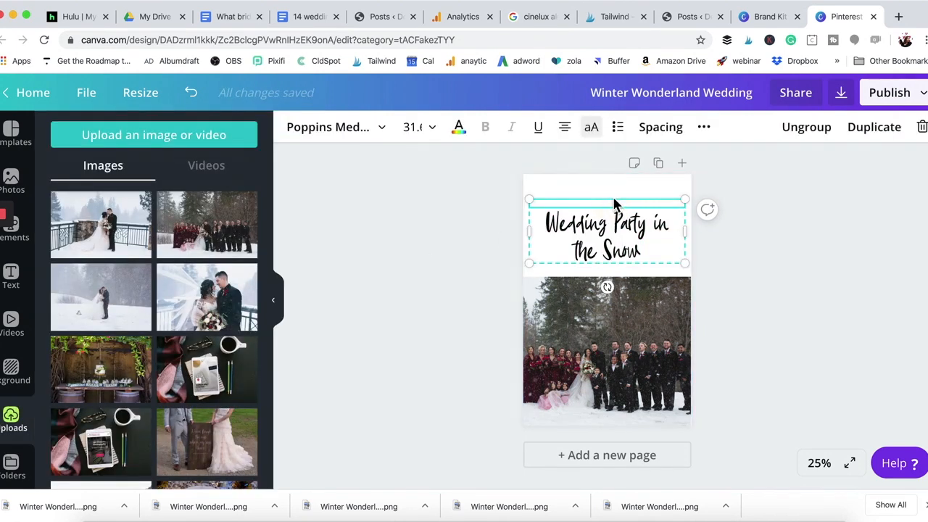
pyautogui.click(613, 203)
pyautogui.click(613, 201)
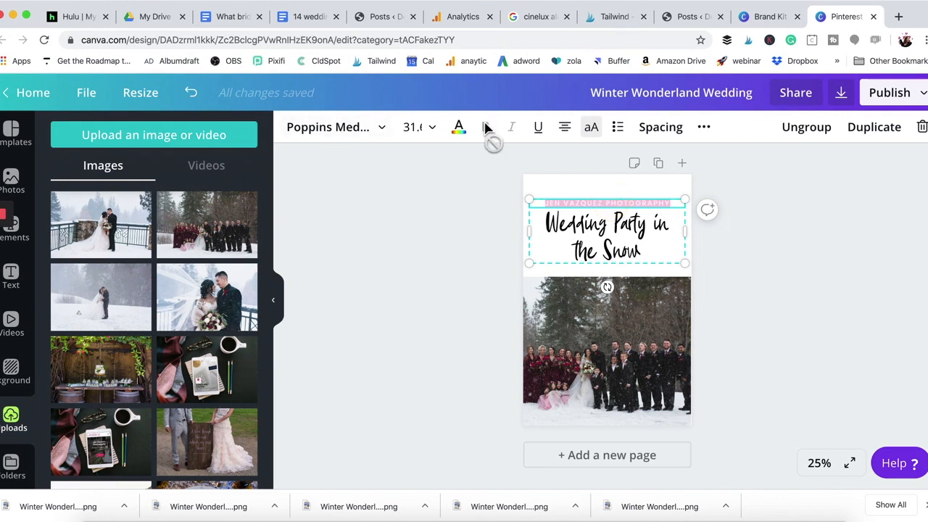
pyautogui.click(458, 127)
pyautogui.click(65, 267)
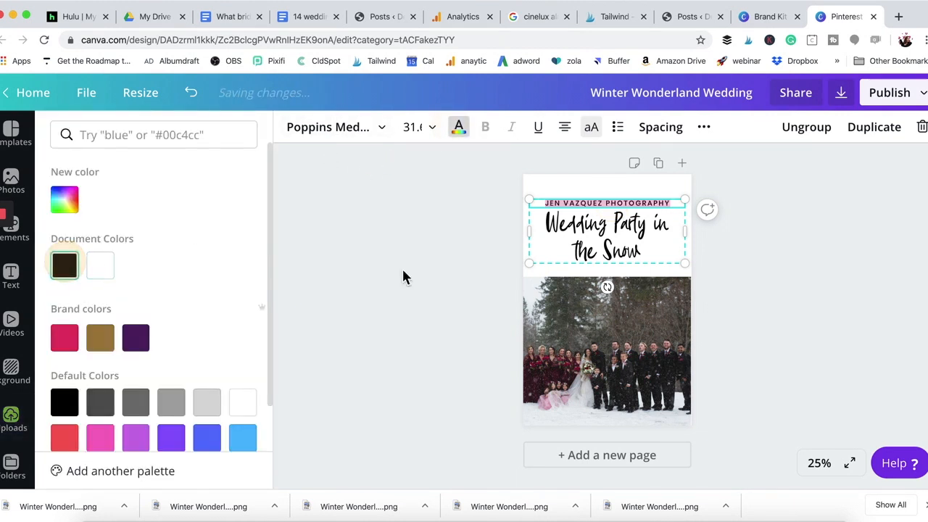
# Step: Set the font size of the "Wedding Party in the Snow" heading to 120
pyautogui.click(651, 252)
pyautogui.moveTo(647, 252); pyautogui.dragTo(532, 218)
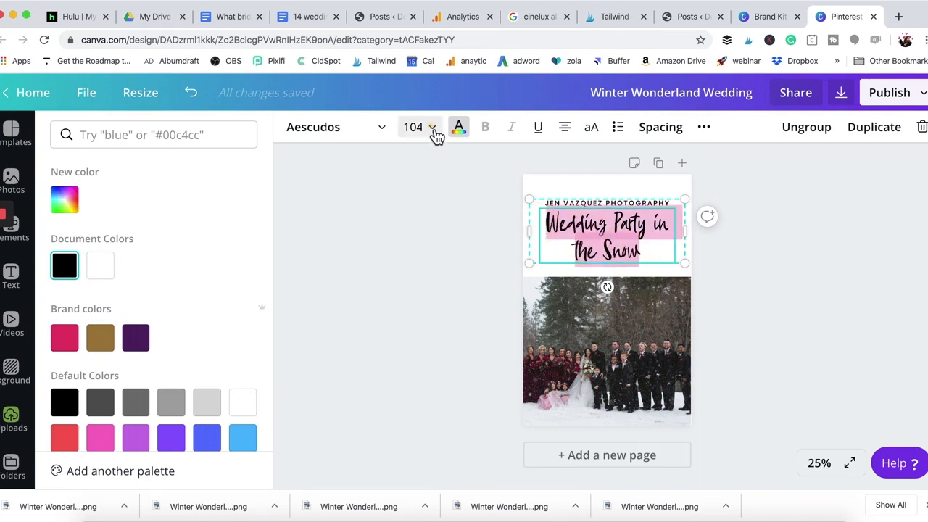
pyautogui.click(433, 130)
pyautogui.click(419, 348)
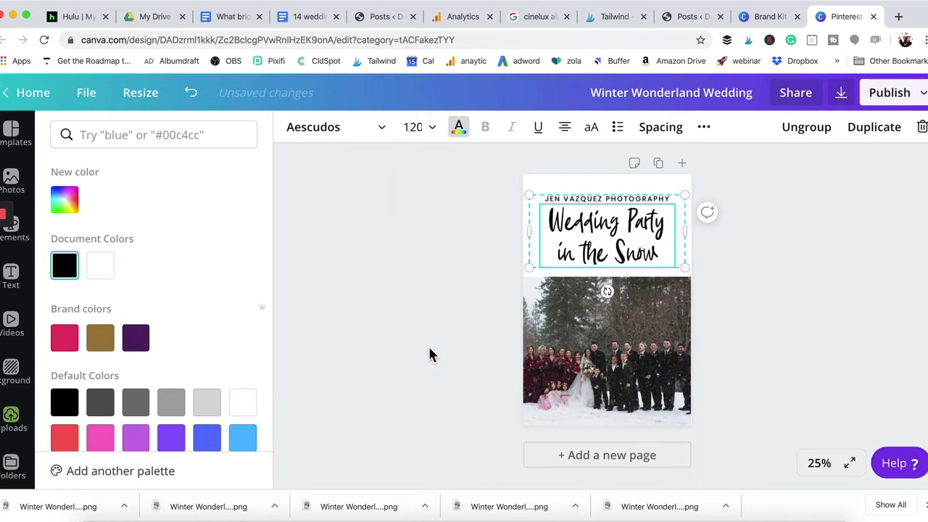
# Step: Move the grouped business name and "Wedding Party in the Snow" heading slightly higher in the white area above the photo
pyautogui.click(758, 254)
pyautogui.click(659, 253)
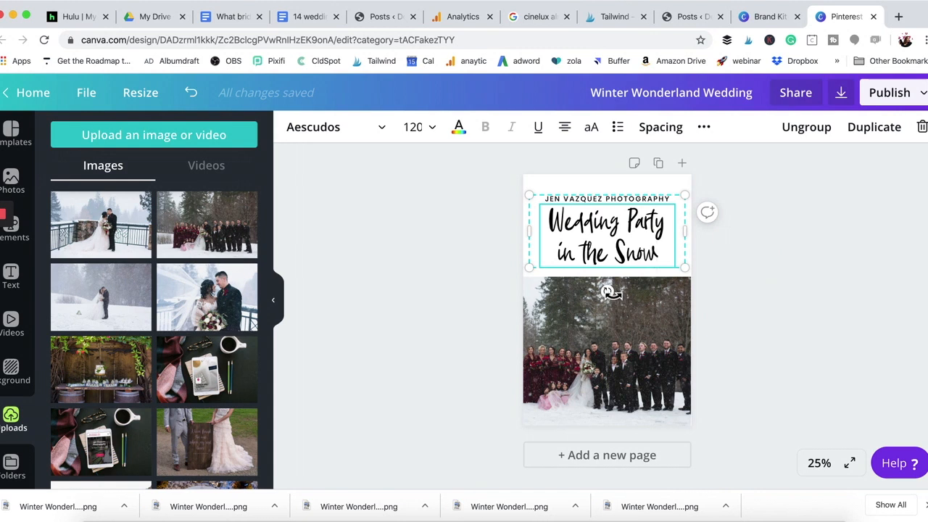
pyautogui.click(649, 284)
pyautogui.moveTo(649, 284); pyautogui.dragTo(648, 286)
pyautogui.click(661, 251)
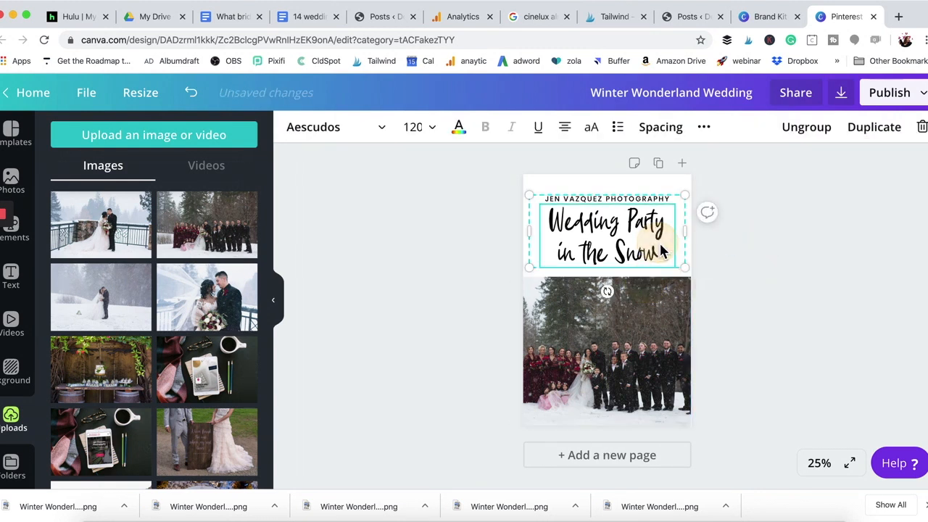
pyautogui.moveTo(662, 246); pyautogui.dragTo(666, 247)
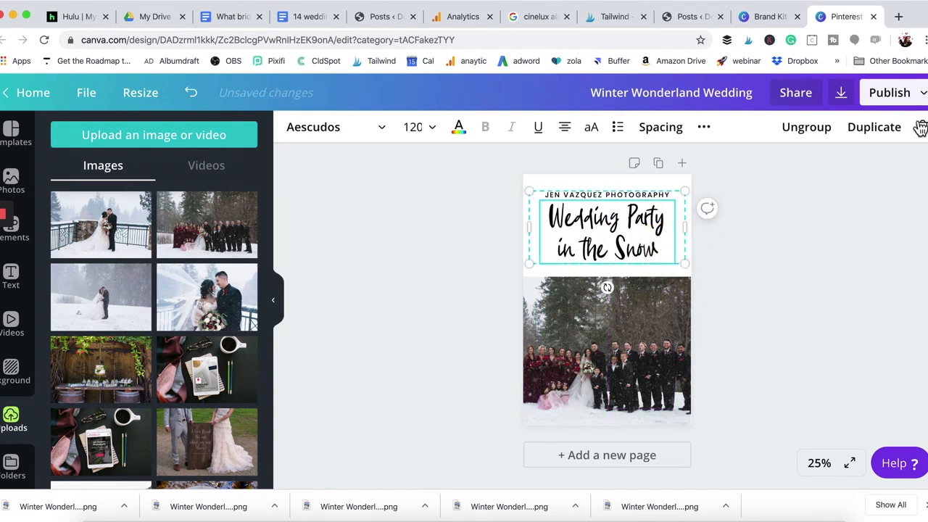
# Step: Download the "Wedding Party in the Snow" pin as a PNG at 1000 x 1500 px
pyautogui.click(899, 93)
pyautogui.click(818, 163)
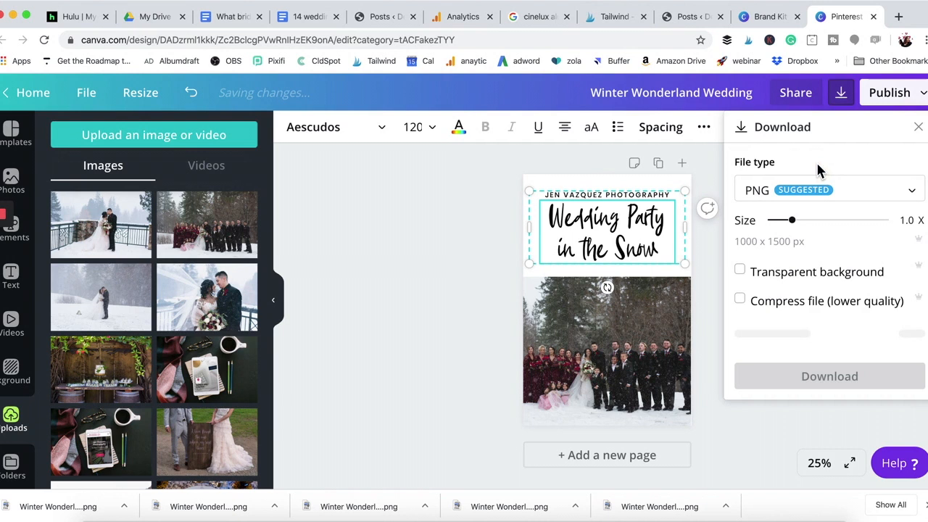
pyautogui.click(812, 355)
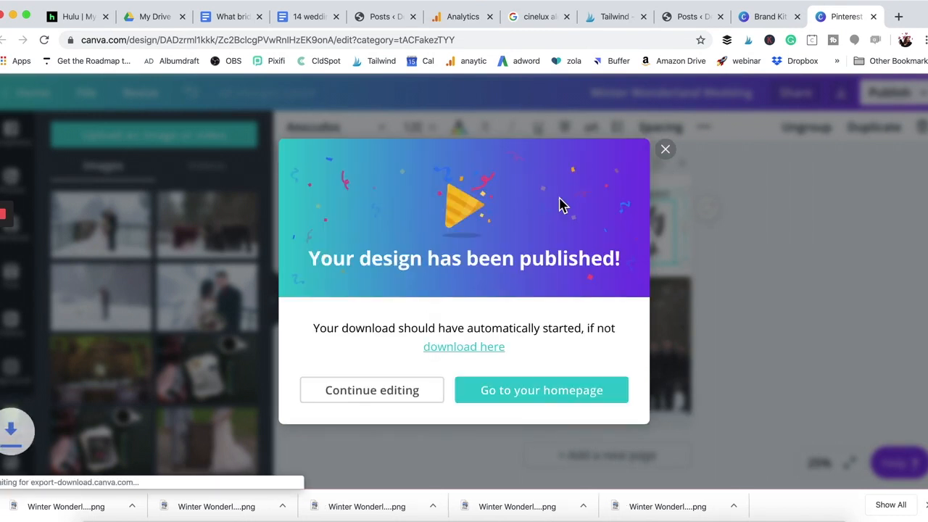
pyautogui.click(669, 154)
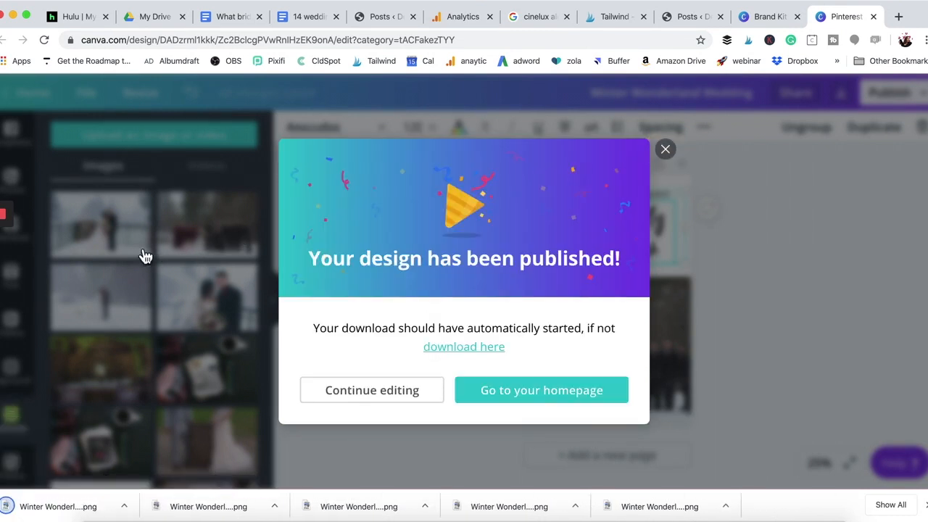
# Step: Replace the wedding party photo with the uploaded photo of the couple standing by the snowy railing
pyautogui.moveTo(129, 242); pyautogui.dragTo(593, 331)
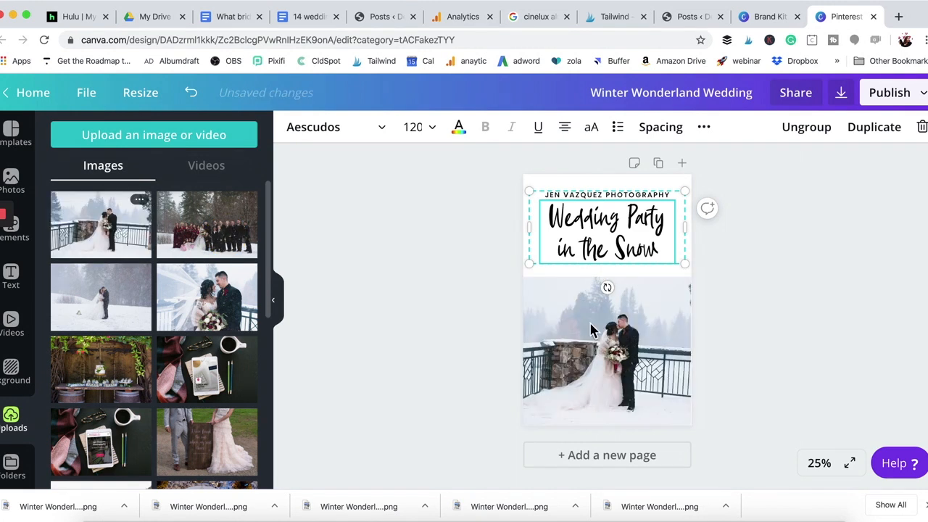
pyautogui.click(899, 96)
pyautogui.click(797, 165)
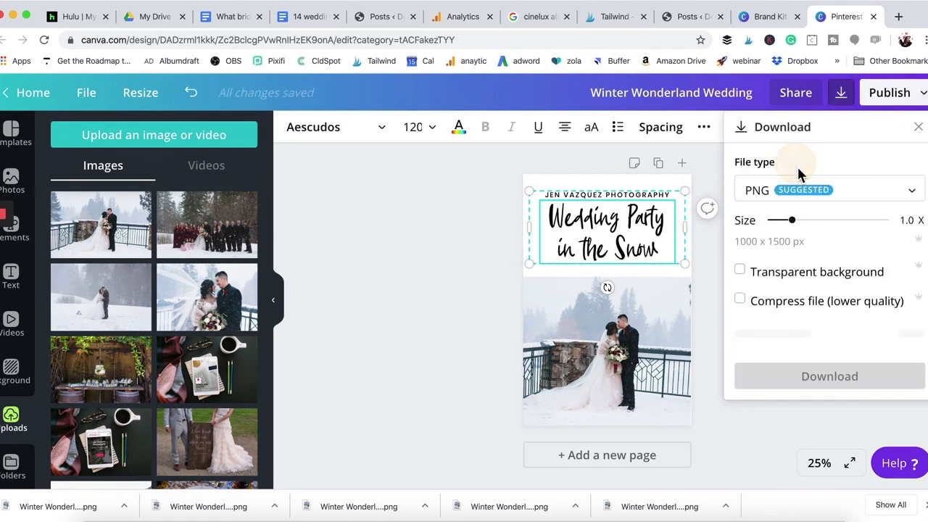
pyautogui.click(817, 354)
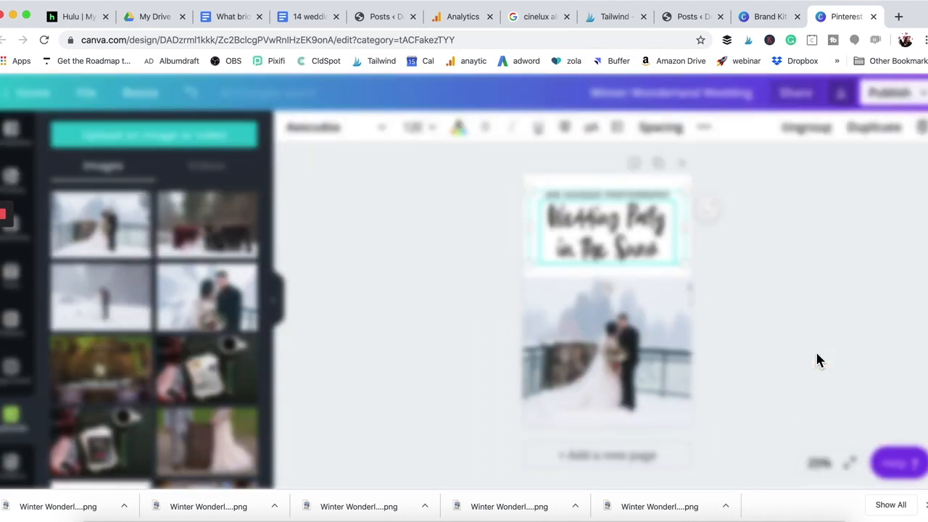
pyautogui.click(666, 185)
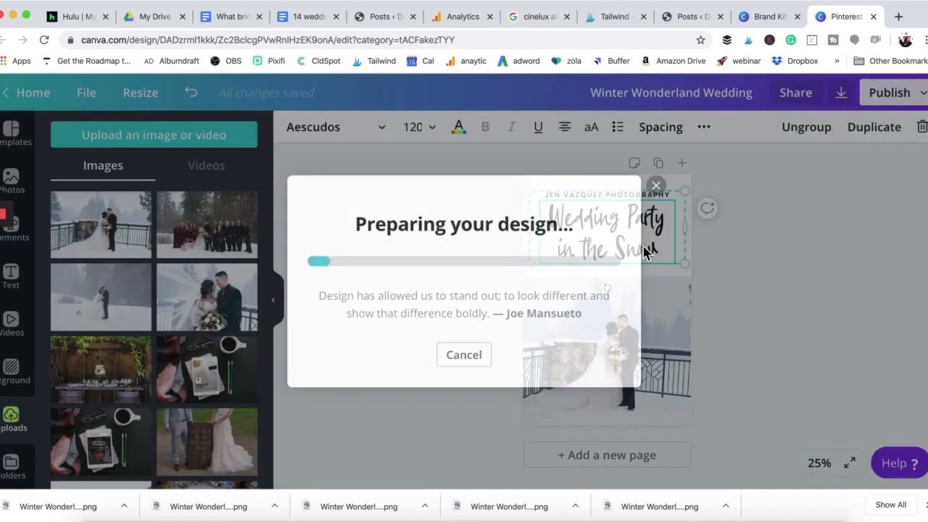
# Step: Change the pin's heading text to "Real Wedding in the Snow"
pyautogui.click(627, 223)
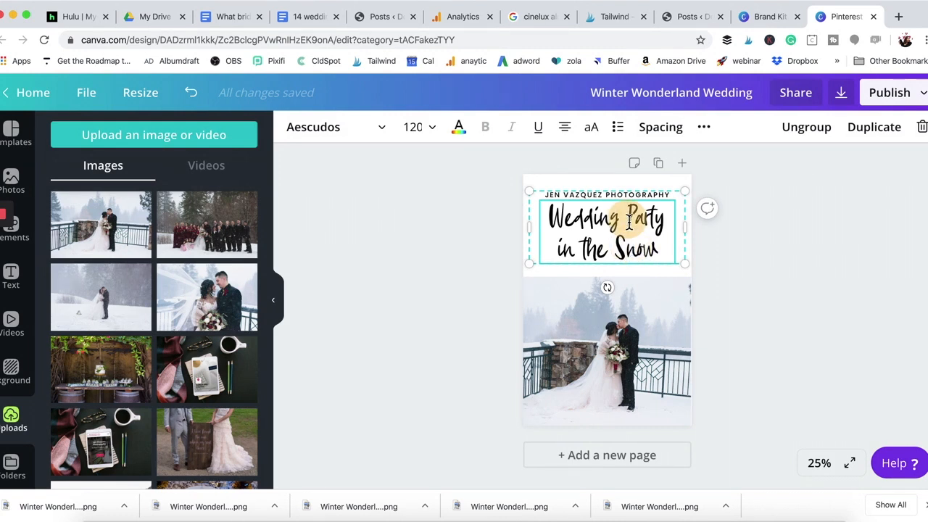
pyautogui.moveTo(627, 221); pyautogui.dragTo(666, 228)
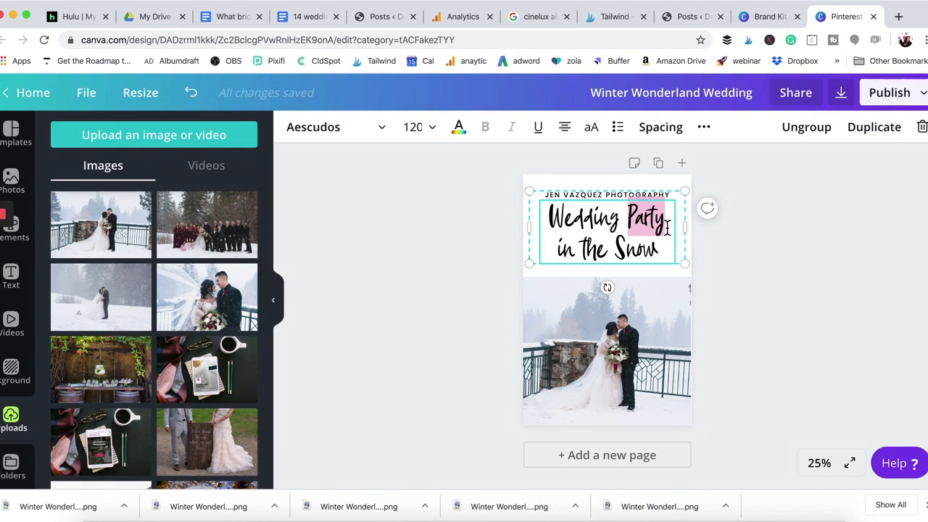
pyautogui.press('BackSpace')
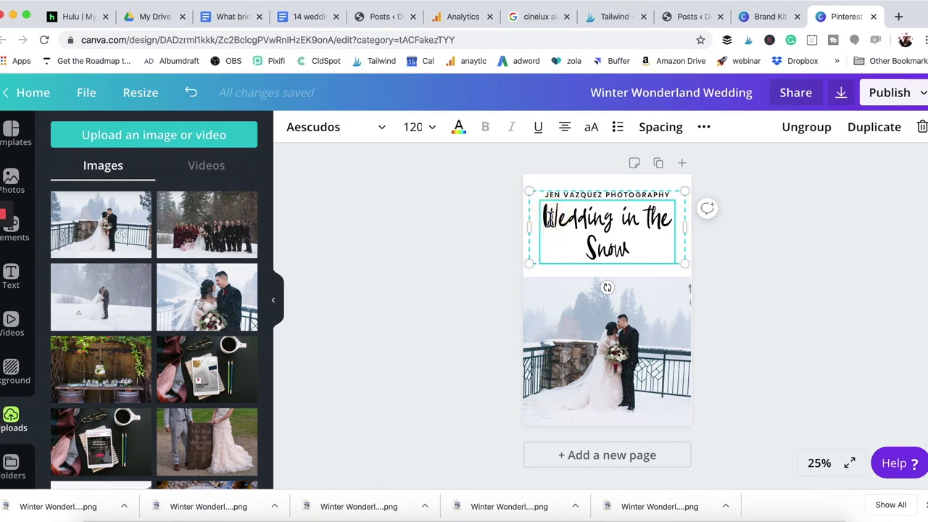
pyautogui.write('Real')
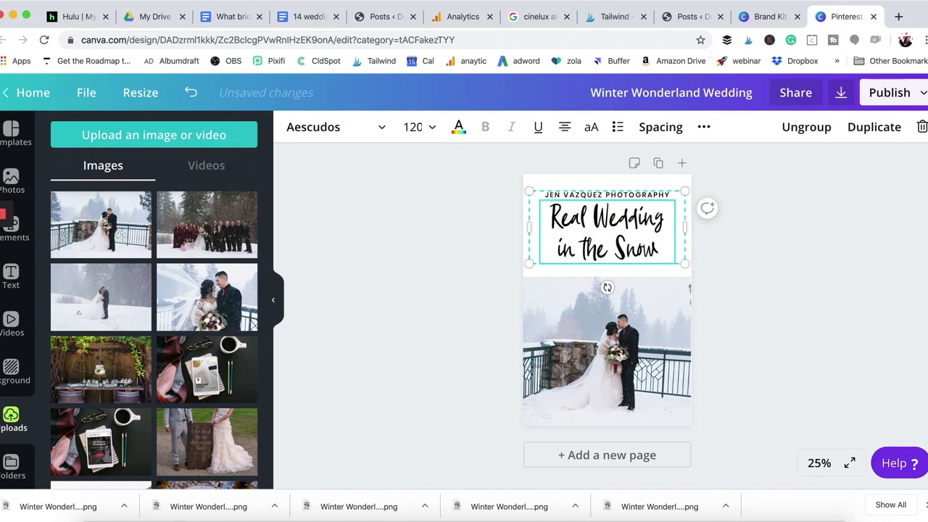
# Step: Download the white "Real Wedding in the Snow" pin with the railing photo as a PNG
pyautogui.click(889, 94)
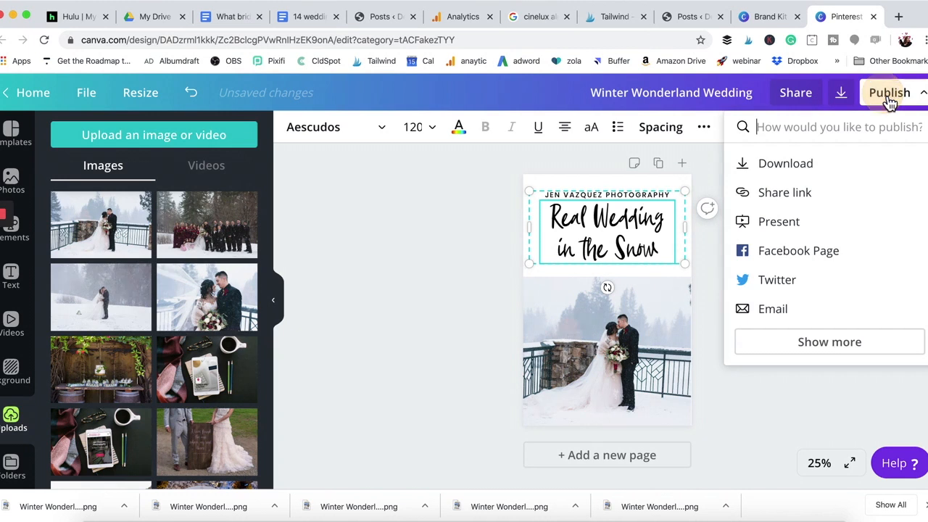
pyautogui.click(796, 164)
pyautogui.click(792, 345)
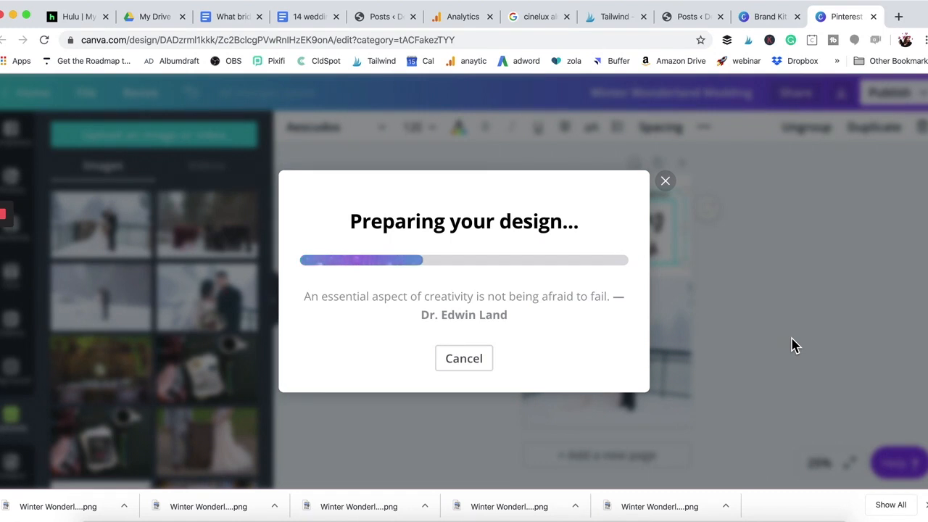
pyautogui.click(665, 150)
# Step: Replace the railing photo with the uploaded close-up of the couple with the flowing veil and bouquet
pyautogui.click(227, 299)
pyautogui.moveTo(635, 341); pyautogui.dragTo(630, 336)
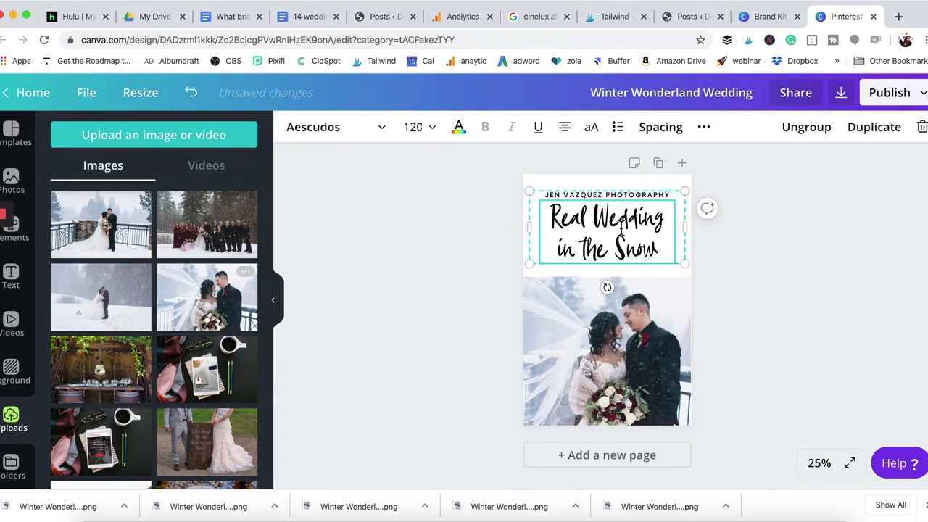
# Step: Change the pin's background to the crimson pink brand color
pyautogui.click(548, 188)
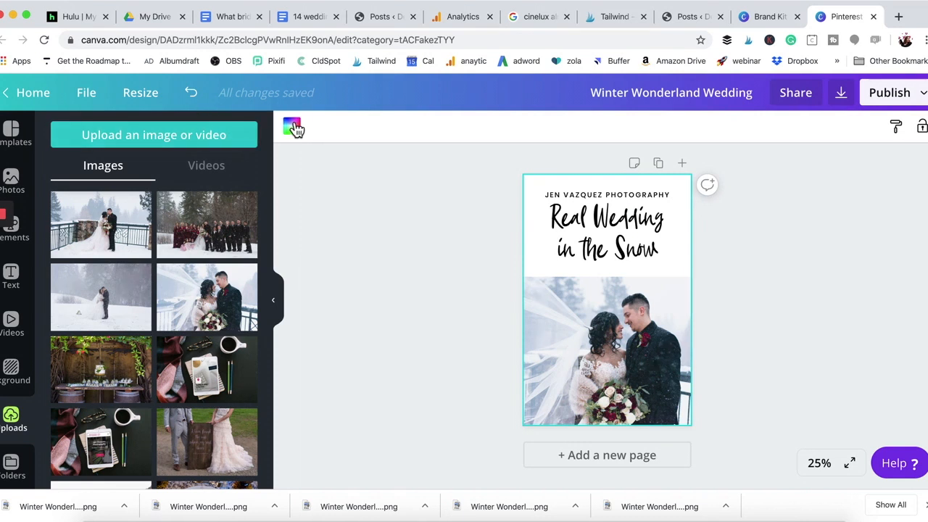
pyautogui.click(291, 125)
pyautogui.click(63, 338)
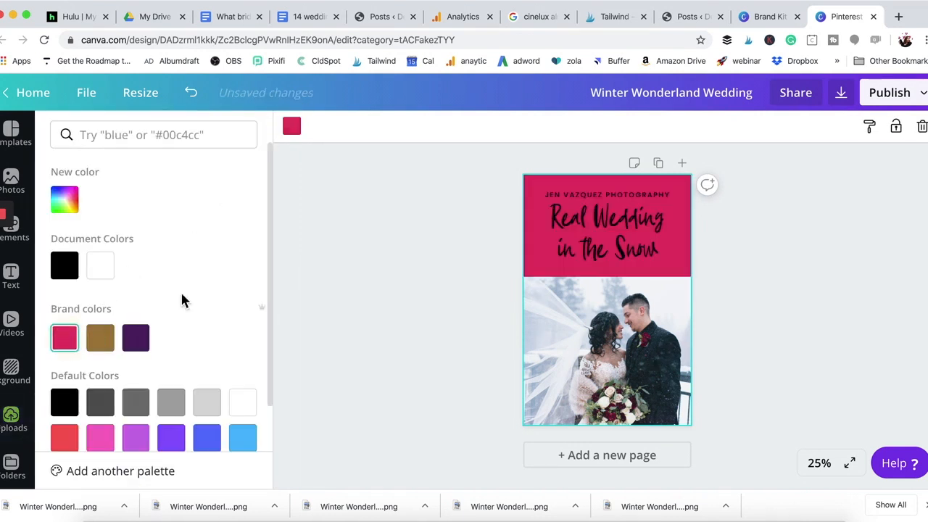
# Step: Change the "Real Wedding in the Snow" heading and the photography business name above it to white
pyautogui.click(606, 219)
pyautogui.click(606, 219)
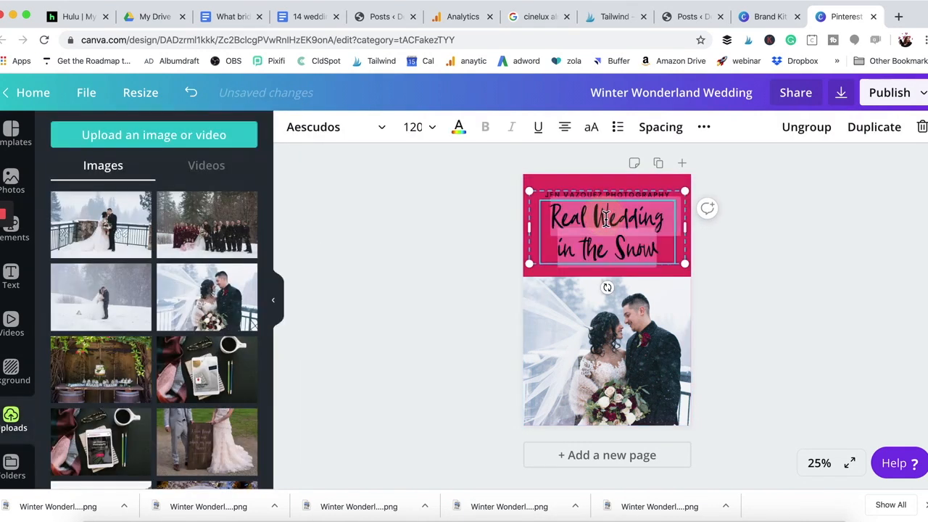
pyautogui.click(464, 127)
pyautogui.click(245, 403)
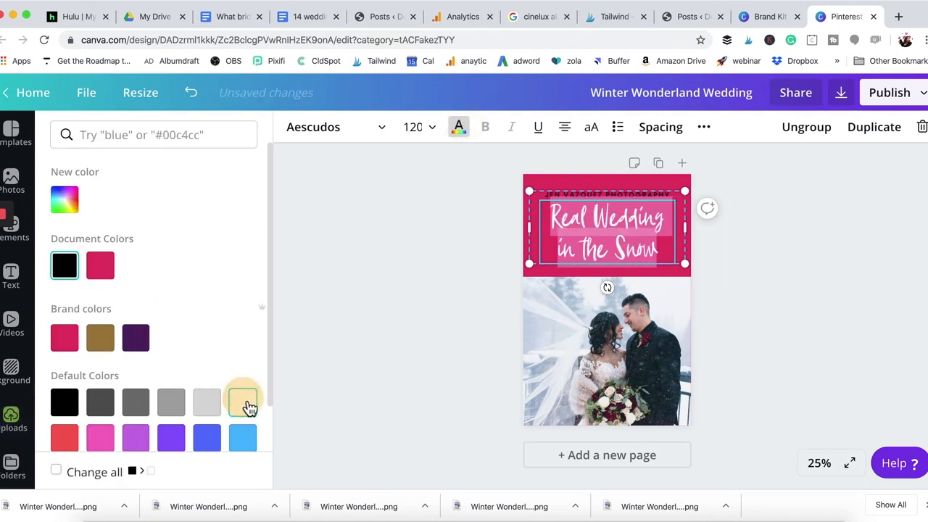
pyautogui.click(586, 194)
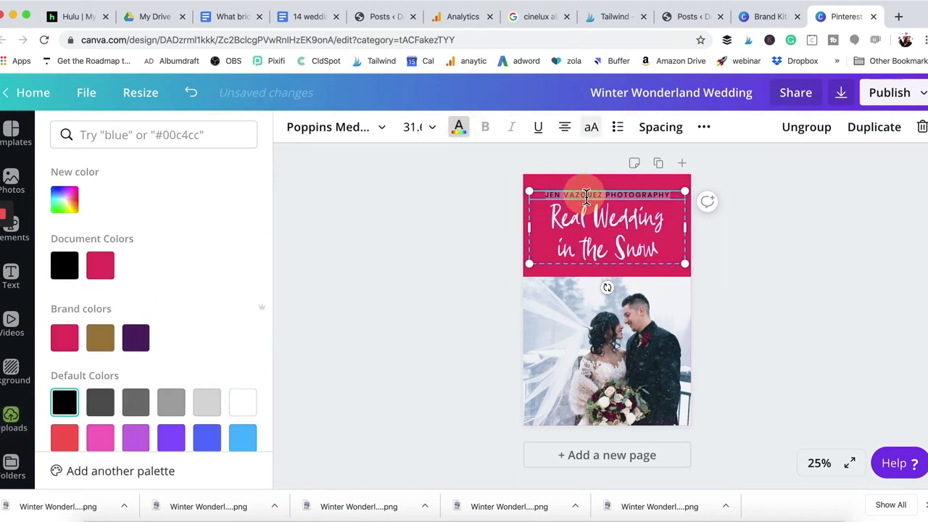
pyautogui.click(242, 404)
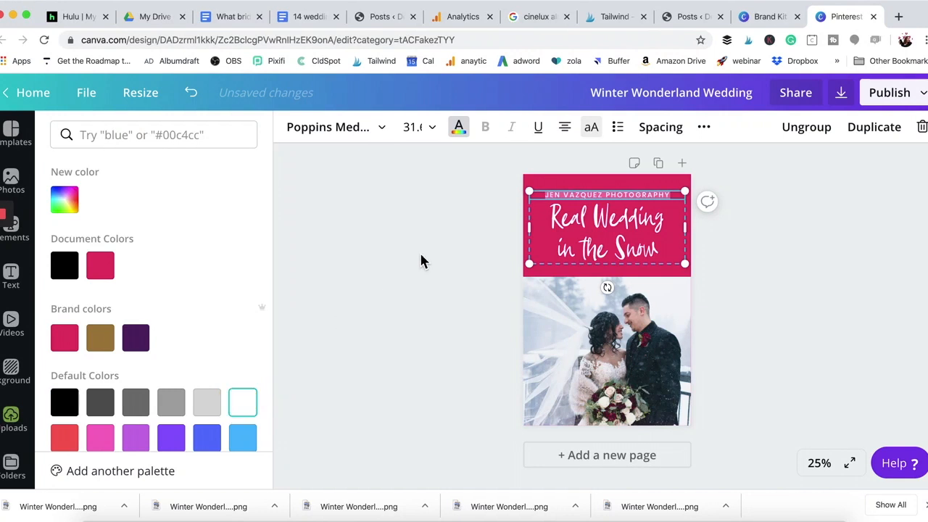
# Step: Download the crimson pink version of the "Real Wedding in the Snow" pin as a PNG
pyautogui.click(892, 92)
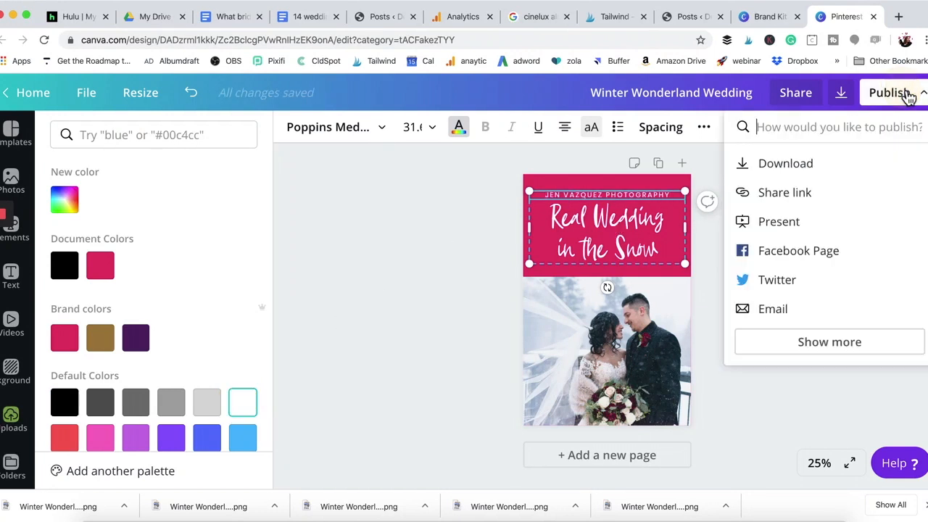
pyautogui.click(814, 163)
pyautogui.click(806, 345)
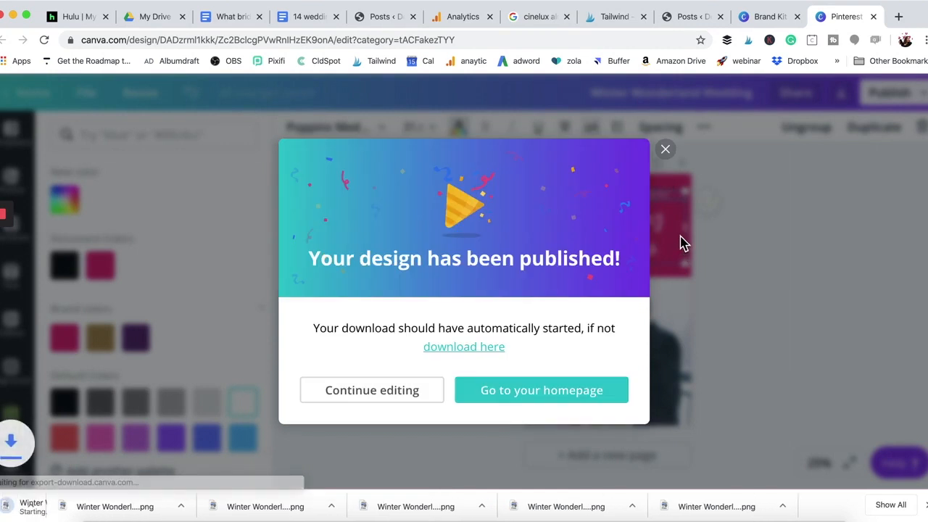
pyautogui.click(206, 331)
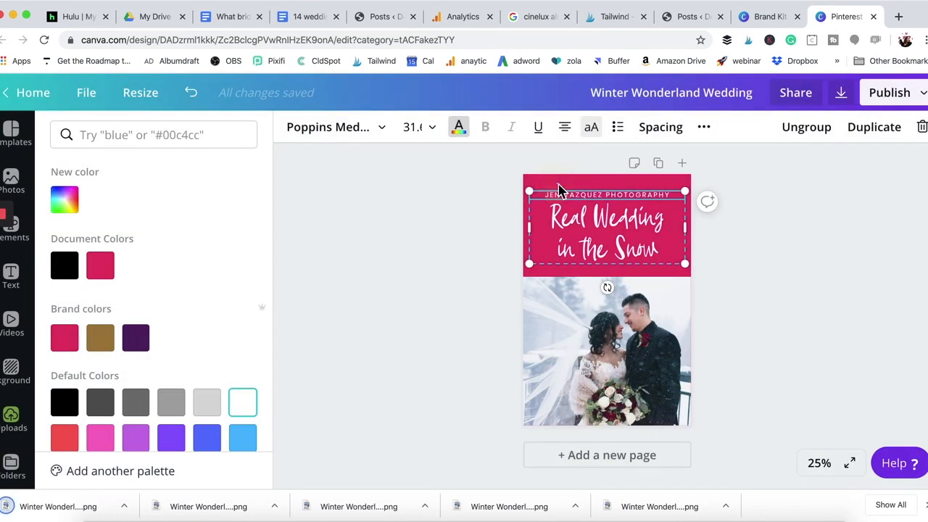
# Step: Change the pin's background to a custom dark burgundy, #840734
pyautogui.click(310, 180)
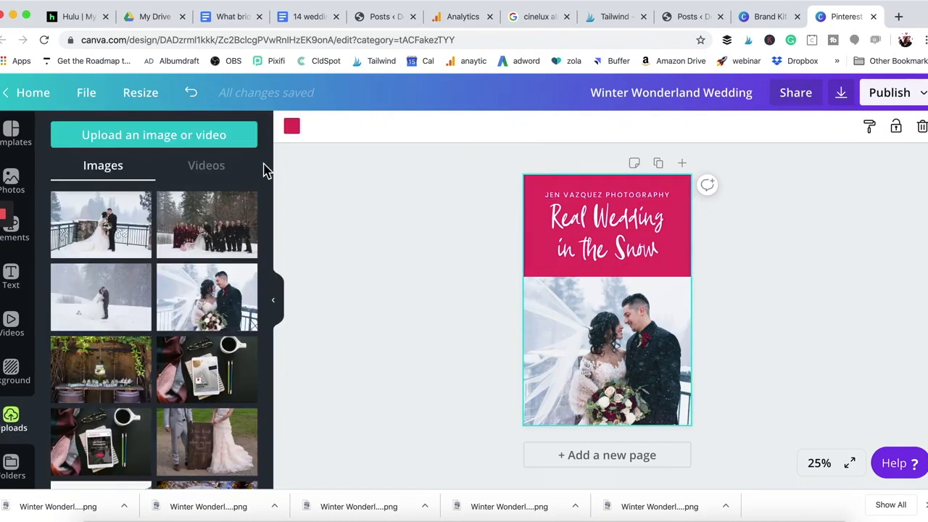
pyautogui.click(294, 129)
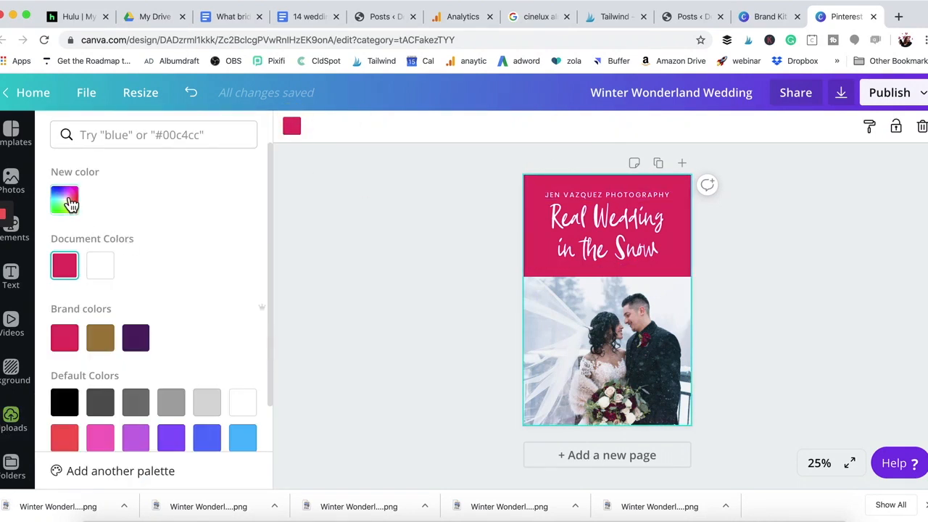
pyautogui.click(68, 200)
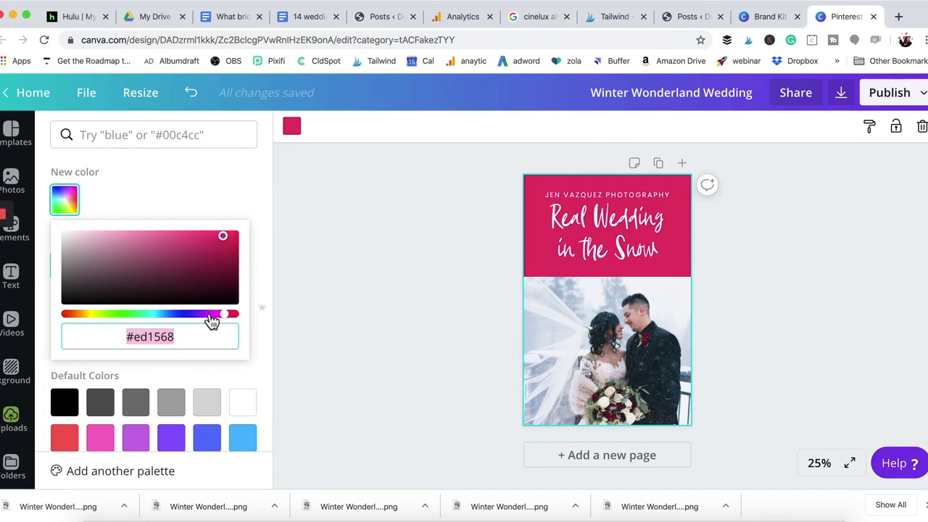
pyautogui.moveTo(227, 316); pyautogui.dragTo(229, 316)
pyautogui.click(231, 268)
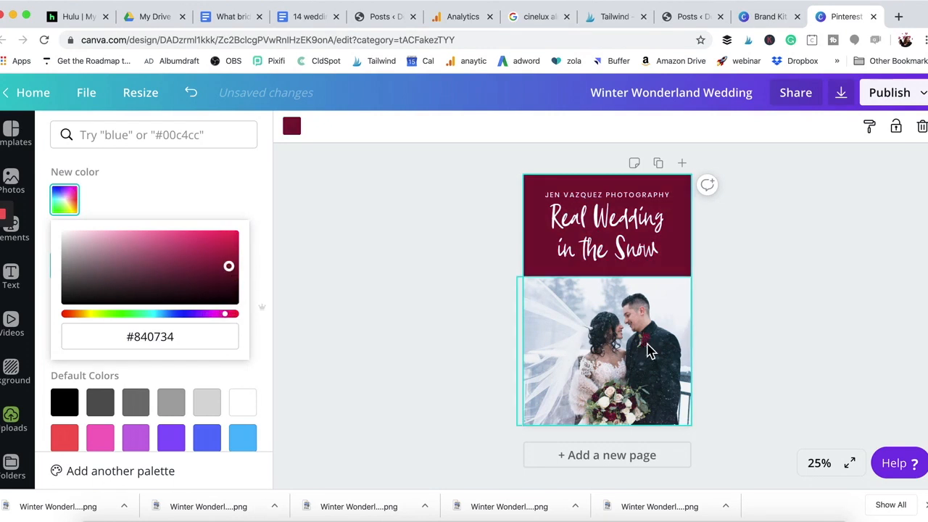
# Step: Download the dark burgundy version of the "Real Wedding in the Snow" pin as a PNG at 1000 x 1500 px
pyautogui.click(910, 96)
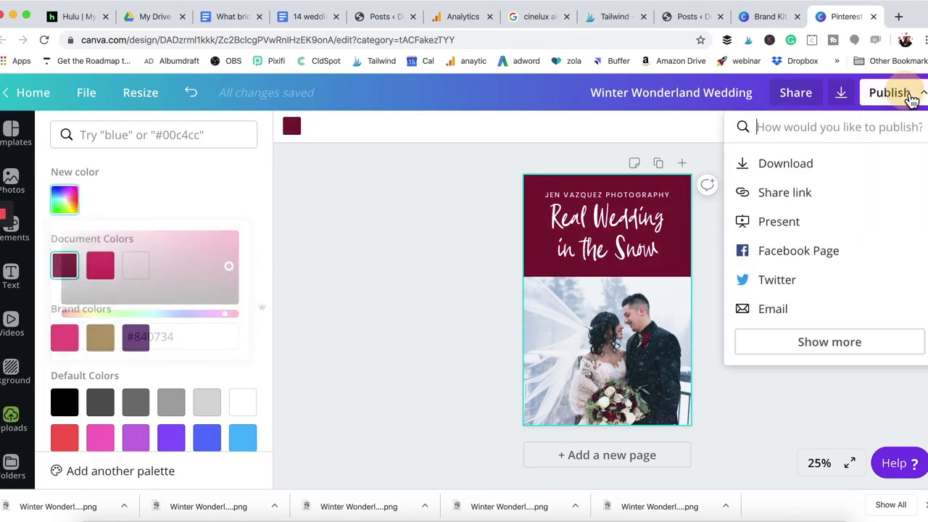
pyautogui.click(817, 166)
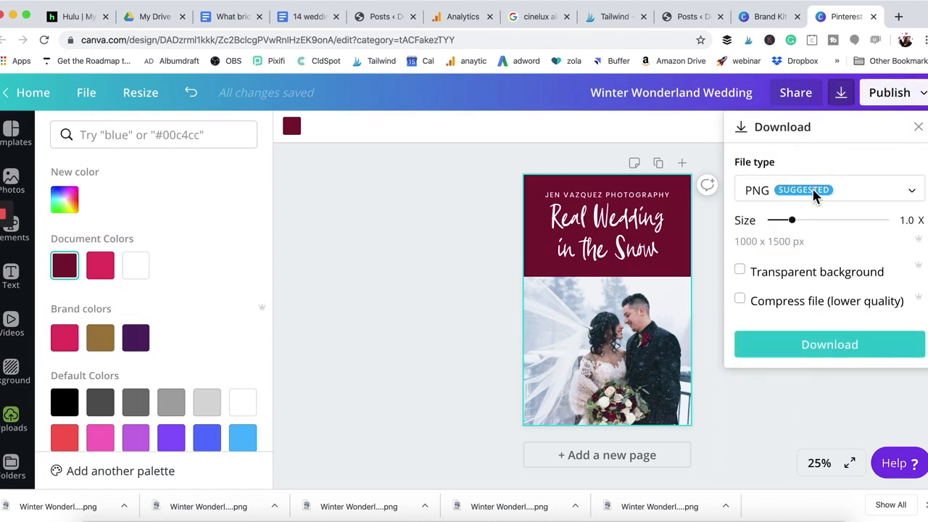
pyautogui.click(814, 348)
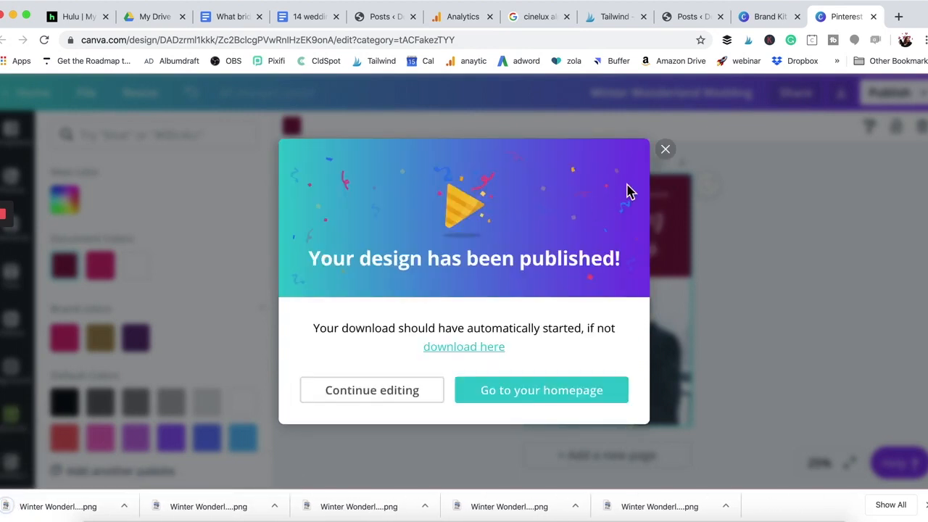
pyautogui.click(198, 281)
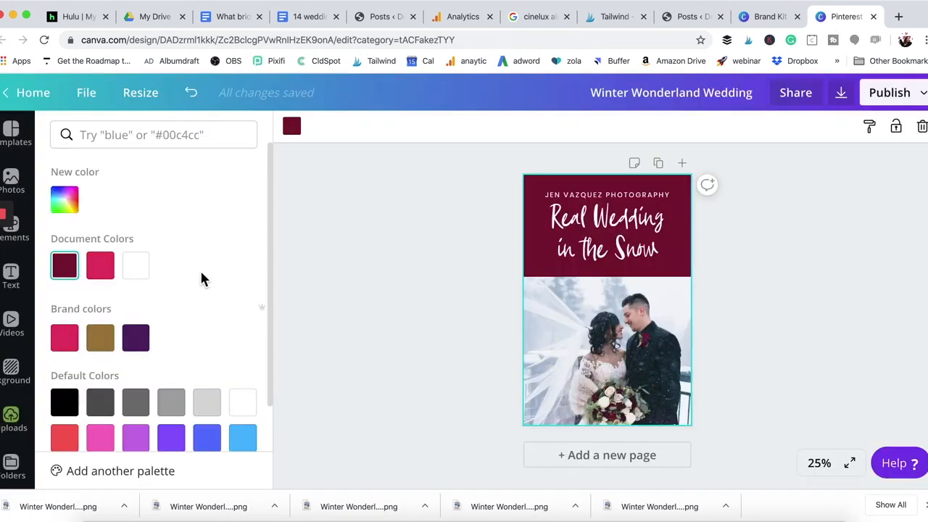
# Step: Replace the pin's "Real Wedding in the Snow" heading with "Winter Wonderland at Incline Village"
pyautogui.click(625, 224)
pyautogui.click(625, 224)
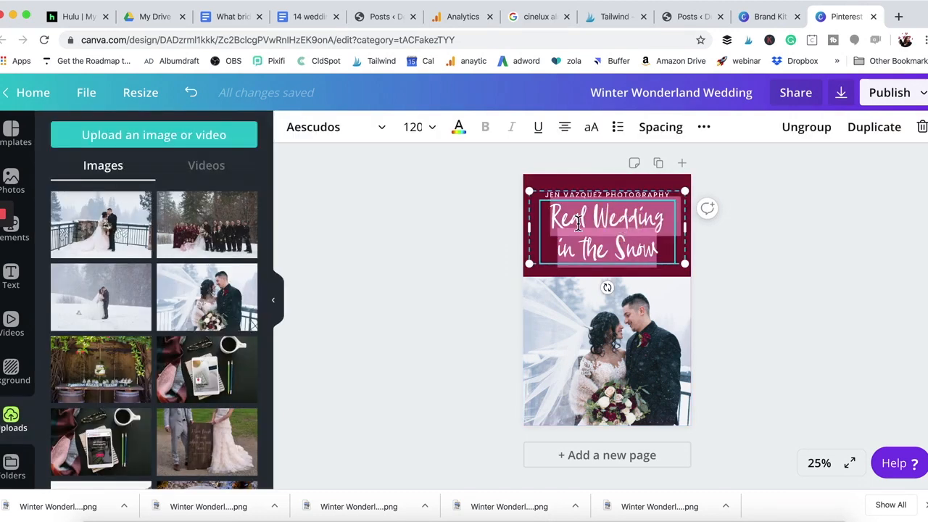
pyautogui.write('Winter')
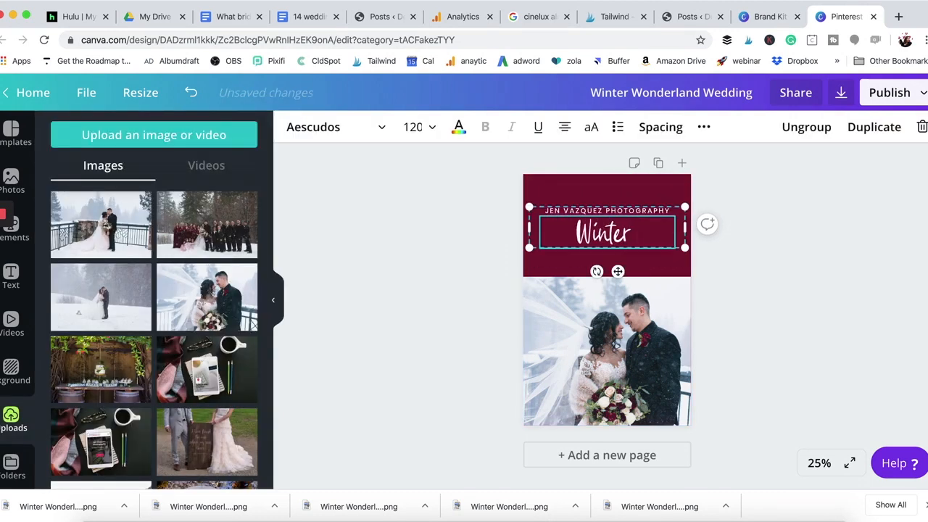
pyautogui.write(' Wonderland')
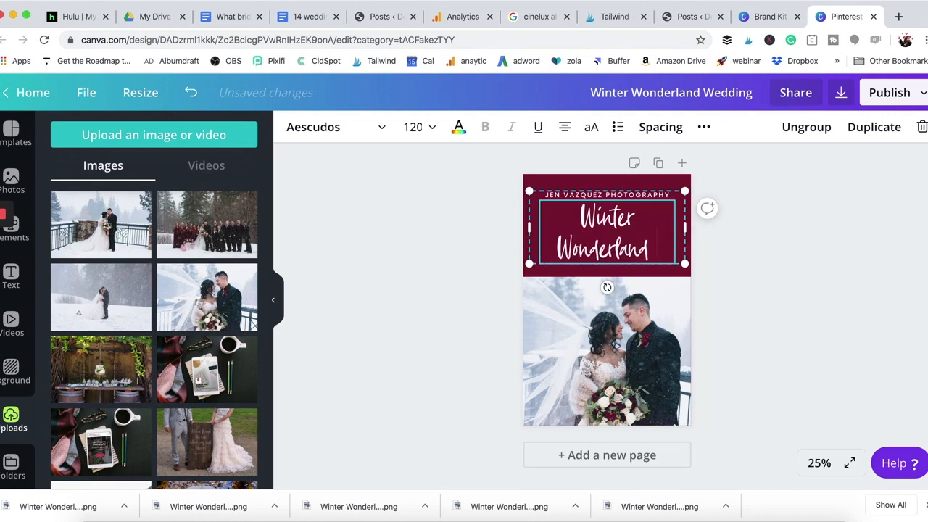
pyautogui.write(' Real W')
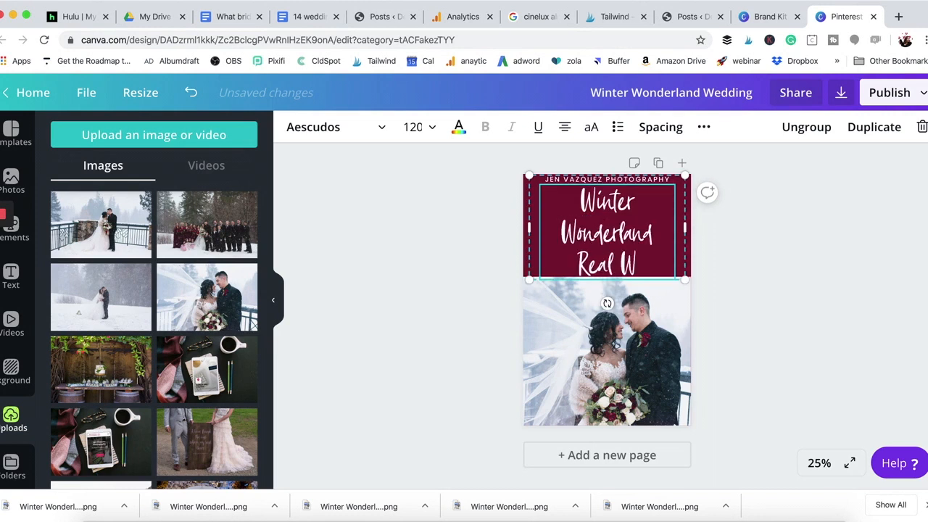
pyautogui.press('BackSpace')
pyautogui.press('BackSpace')
pyautogui.press('BackSpace')
pyautogui.press('BackSpace')
pyautogui.press('BackSpace')
pyautogui.press('BackSpace')
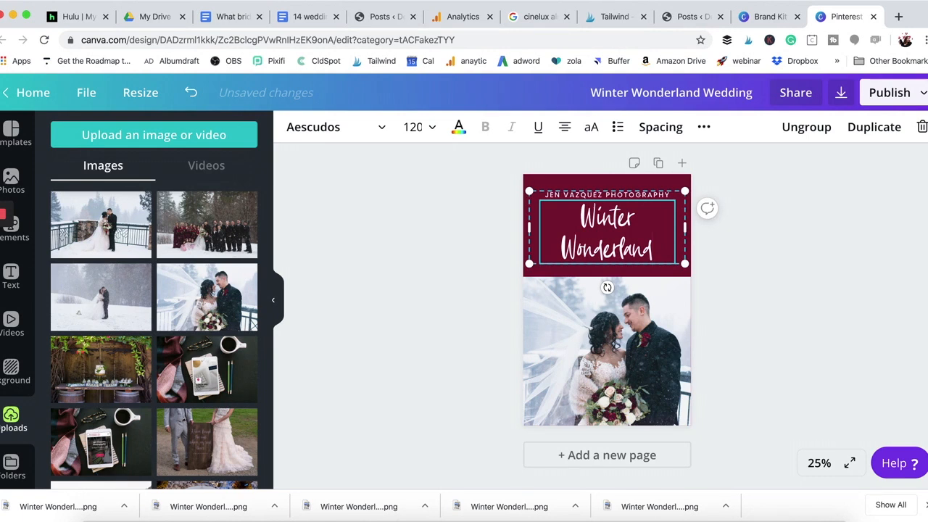
pyautogui.write('i')
pyautogui.press('BackSpace')
pyautogui.press('BackSpace')
pyautogui.write('a')
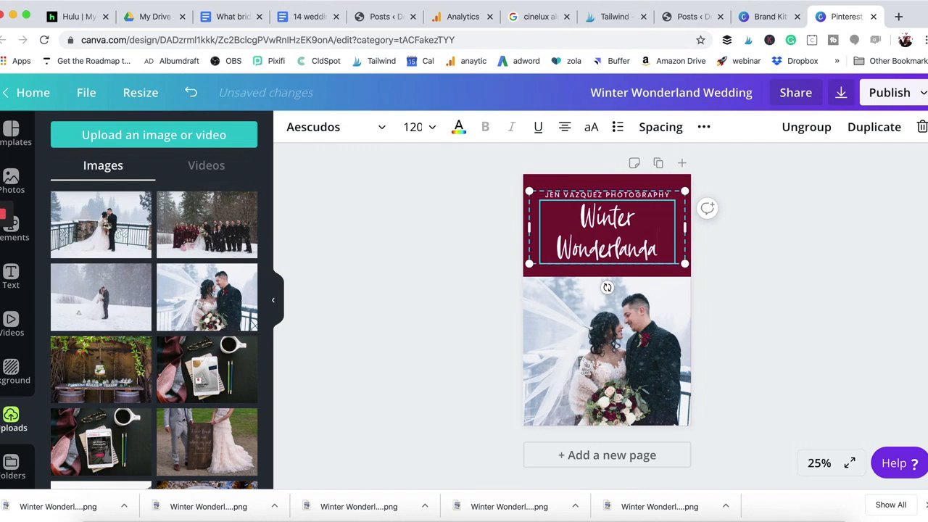
pyautogui.write('t Incline Village')
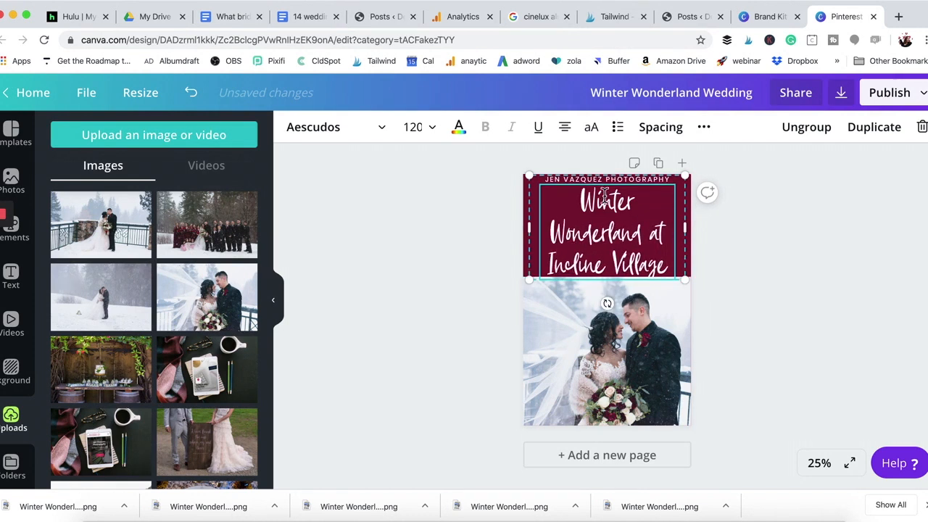
# Step: Reduce the font size of the whole "Winter Wonderland at Incline Village" heading to 100
pyautogui.moveTo(668, 270); pyautogui.dragTo(576, 197)
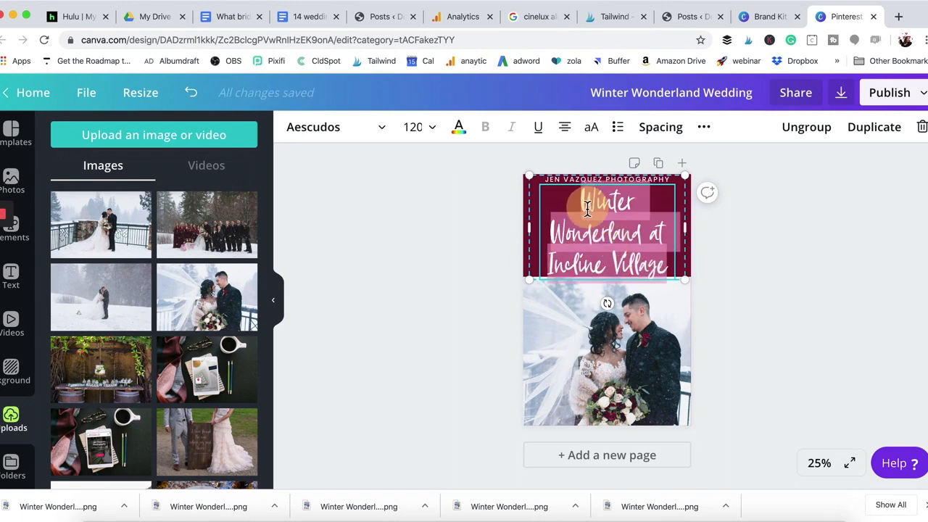
pyautogui.click(428, 129)
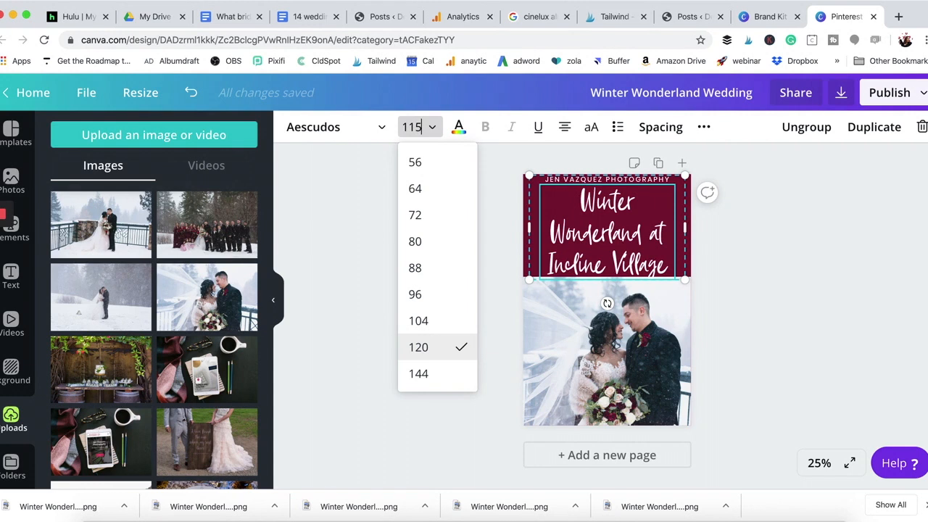
pyautogui.press('Return')
pyautogui.click(427, 130)
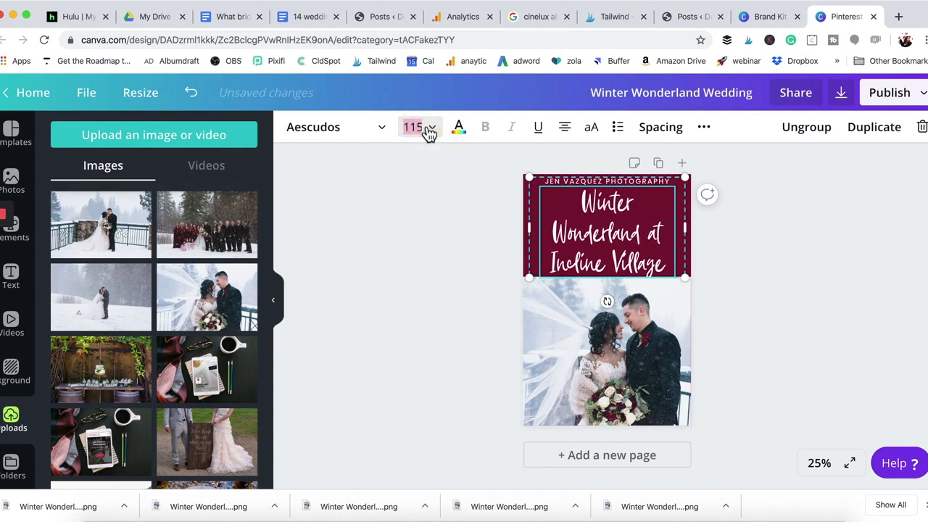
pyautogui.write('100')
pyautogui.press('Return')
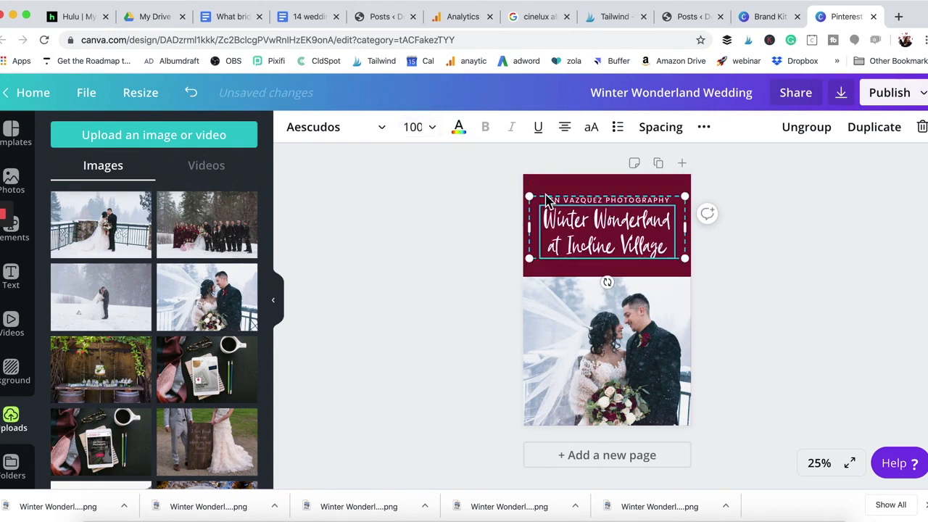
# Step: Move the grouped heading and photography business name slightly higher within the burgundy band
pyautogui.click(636, 261)
pyautogui.click(734, 265)
pyautogui.click(660, 254)
pyautogui.moveTo(645, 256); pyautogui.dragTo(631, 236)
pyautogui.click(748, 248)
# Step: Extend the couple photo's upper edge upward to just below the heading, covering the empty part of the burgundy band
pyautogui.click(636, 237)
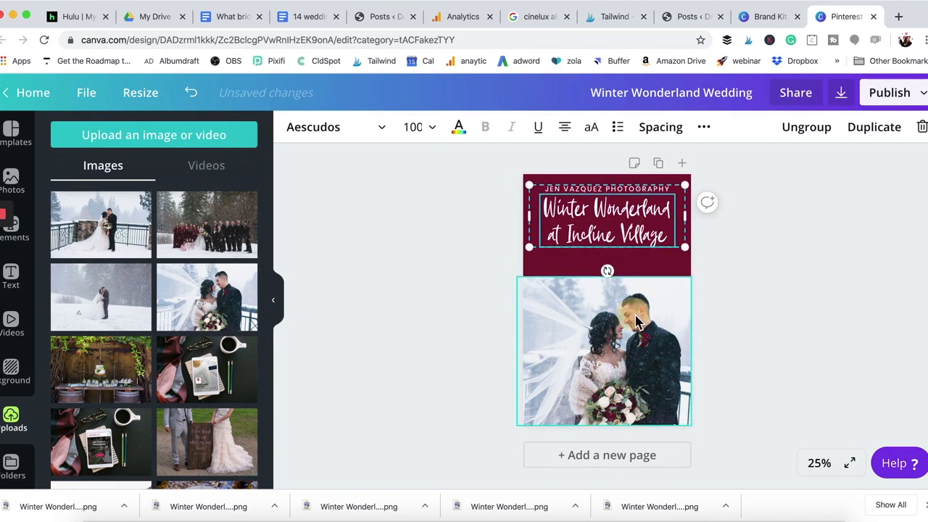
pyautogui.click(617, 284)
pyautogui.moveTo(609, 278); pyautogui.dragTo(607, 254)
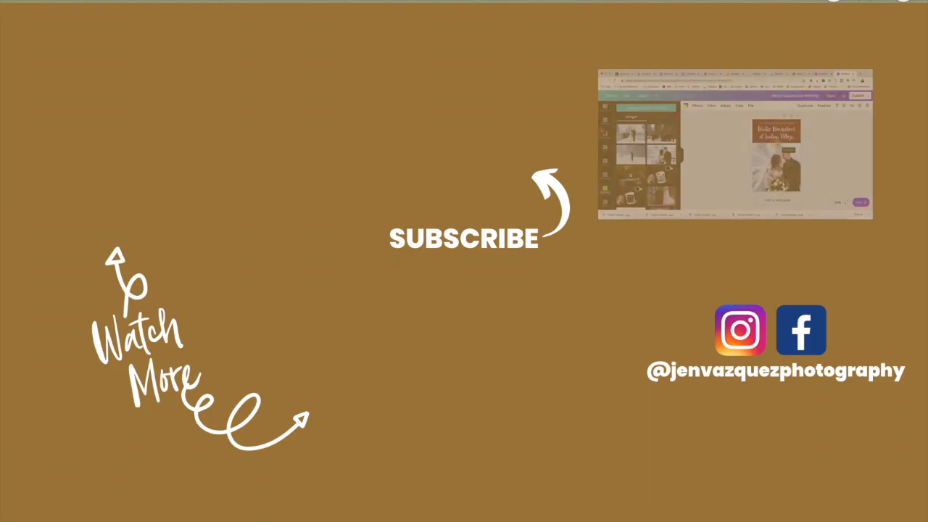